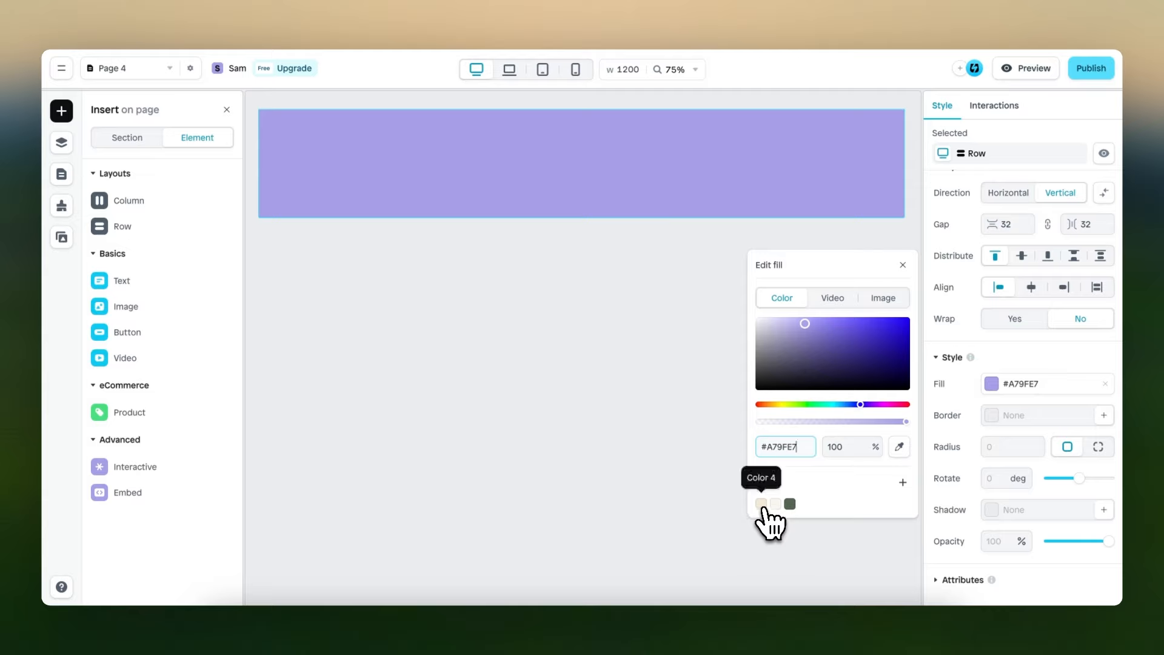
Fill the row with the saved Color 4 style and insert another row inside it
left_click(761, 503)
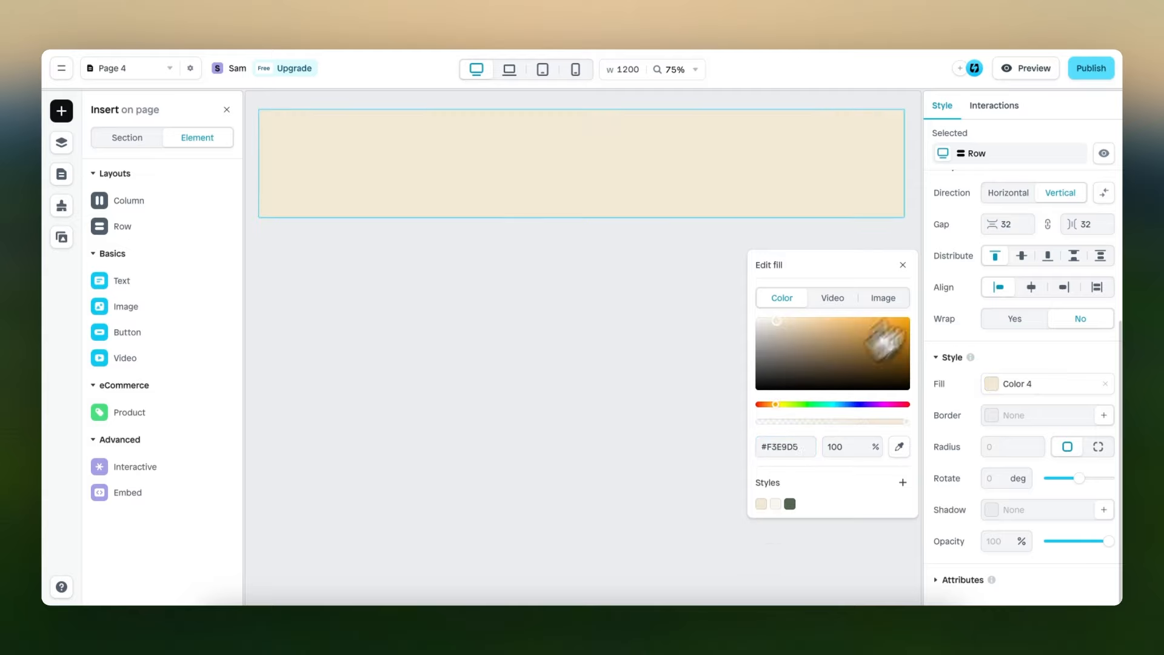
left_click(903, 265)
left_click_drag(194, 221, 426, 150)
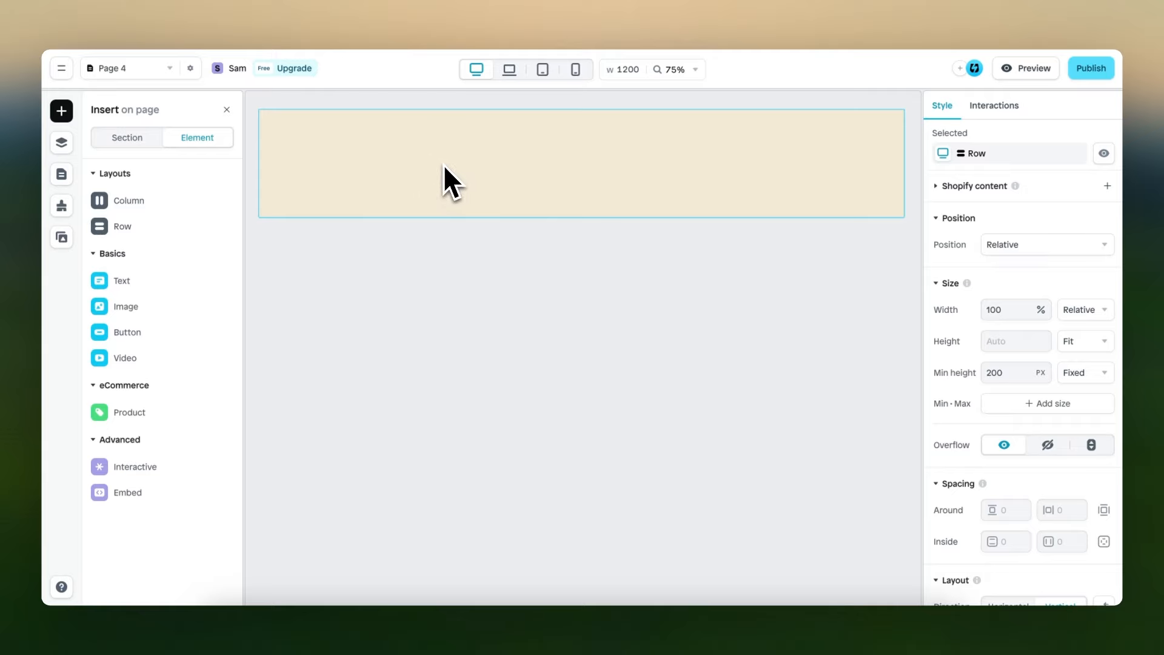
Insert a four-column layout and move it inside the outer row, below the nested row
mouse_move(187, 209)
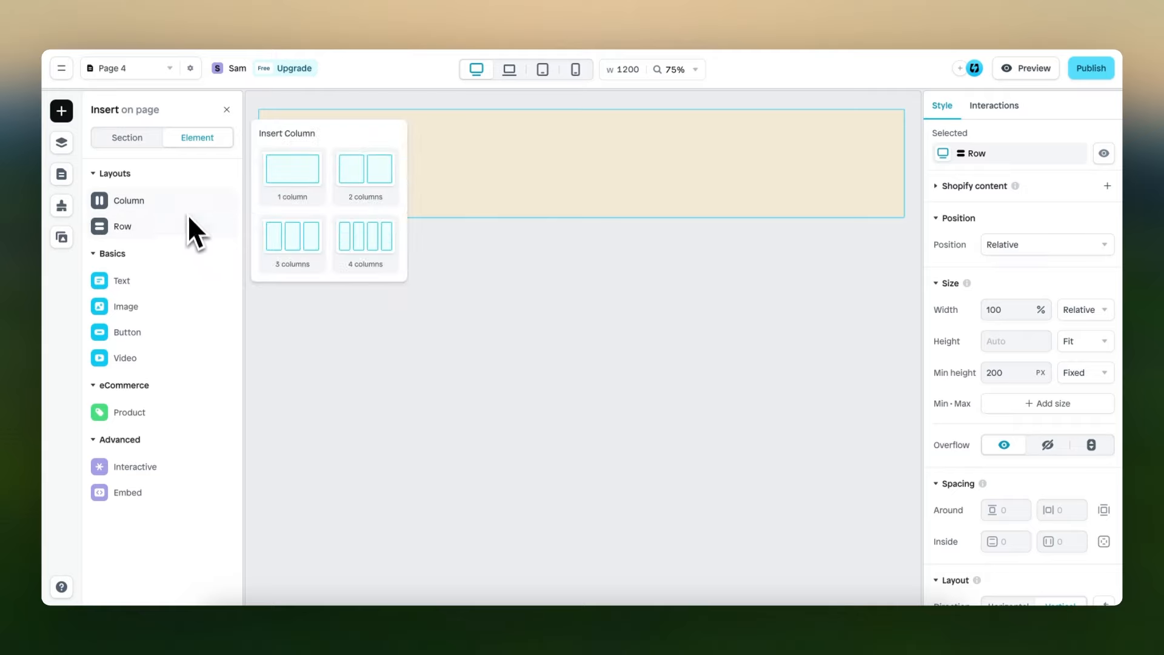
left_click_drag(364, 238, 487, 192)
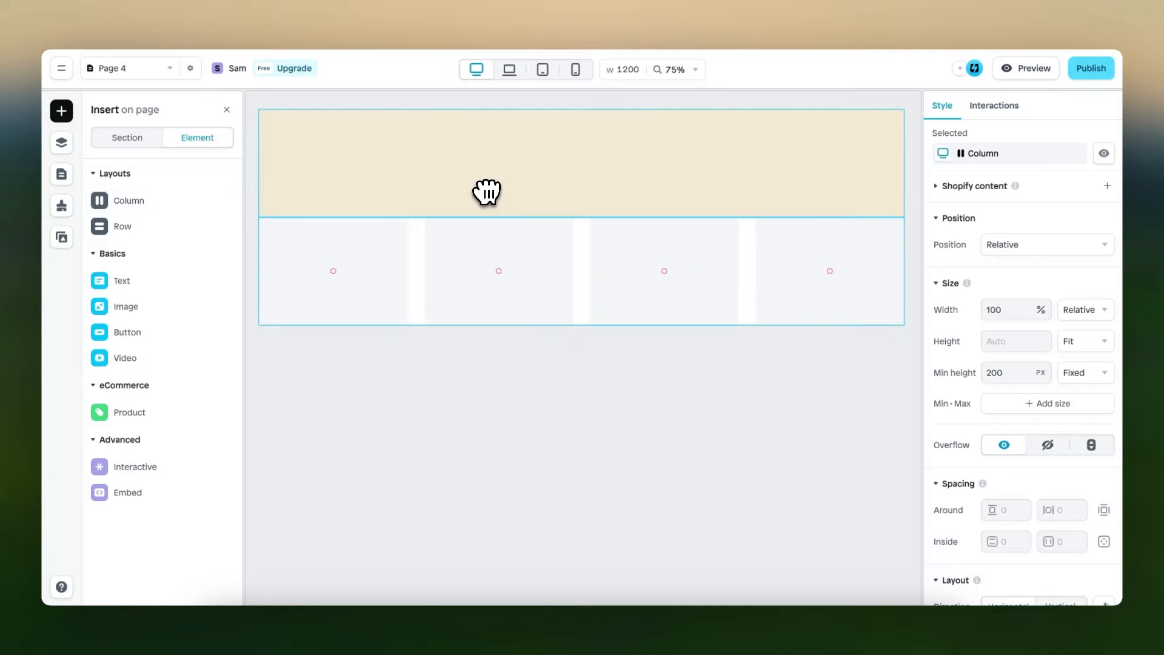
left_click(61, 142)
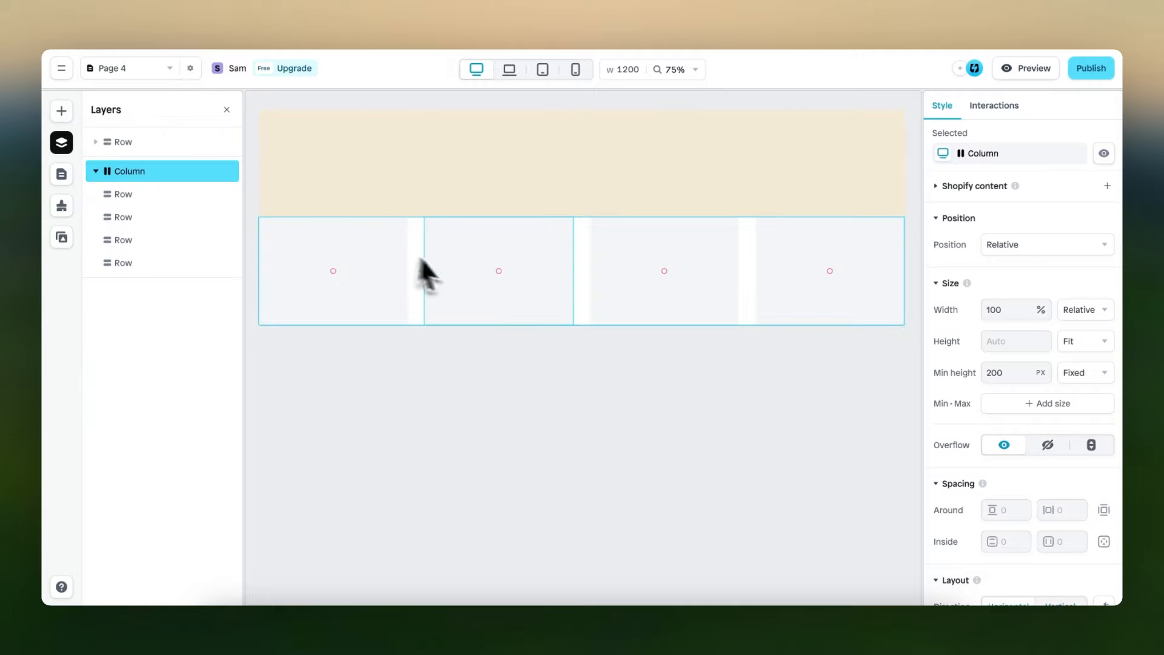
left_click_drag(159, 175, 127, 142)
left_click(151, 169)
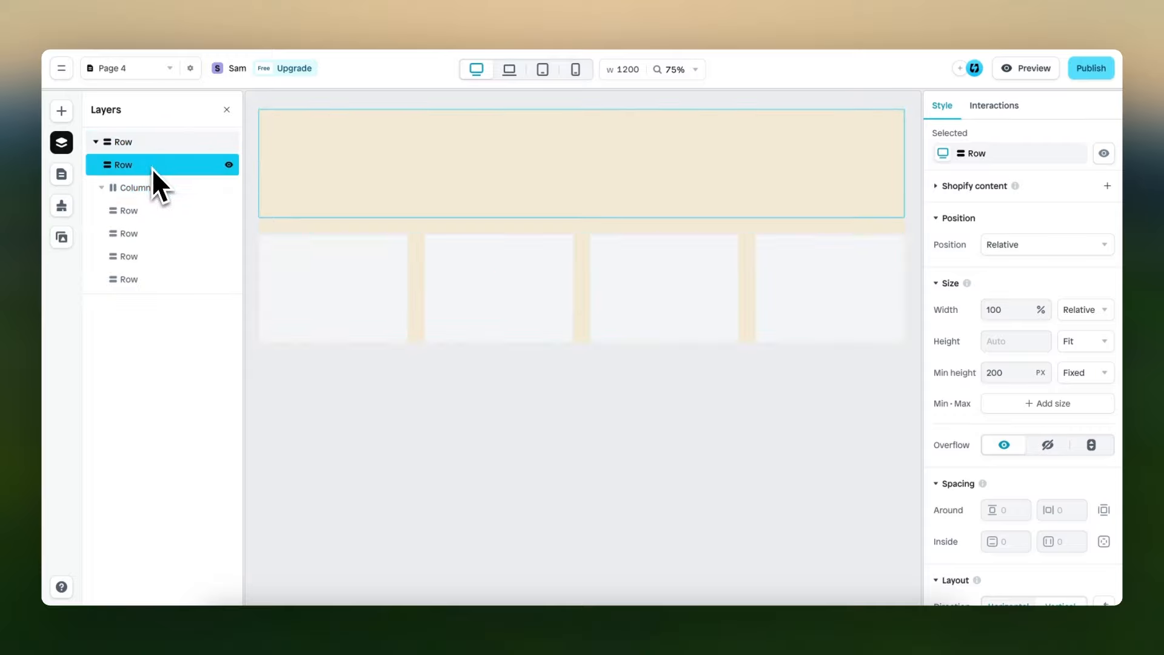
left_click(158, 147)
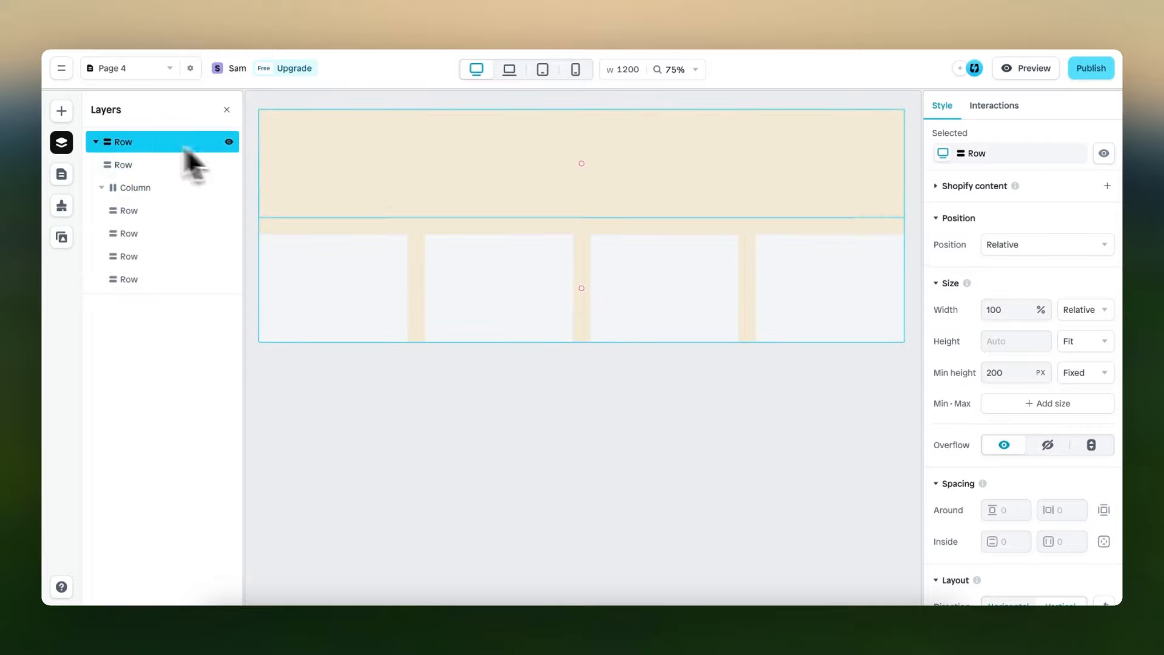
left_click(405, 189)
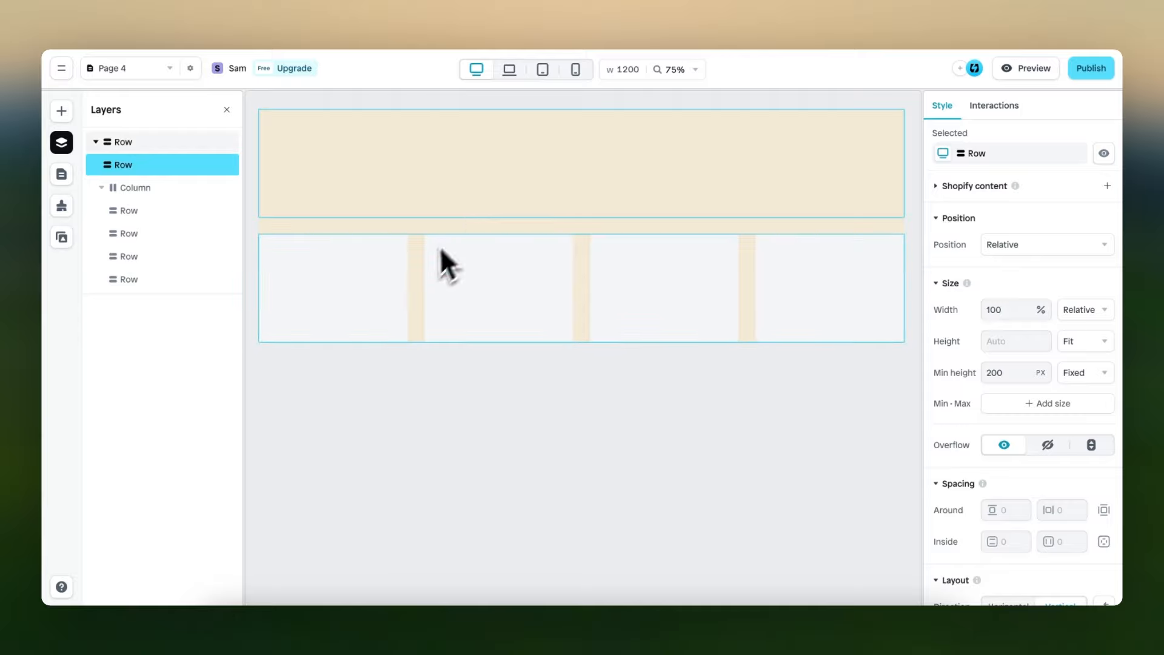
Set the outer row's inside spacing to 40 both vertically and horizontally
left_click(200, 145)
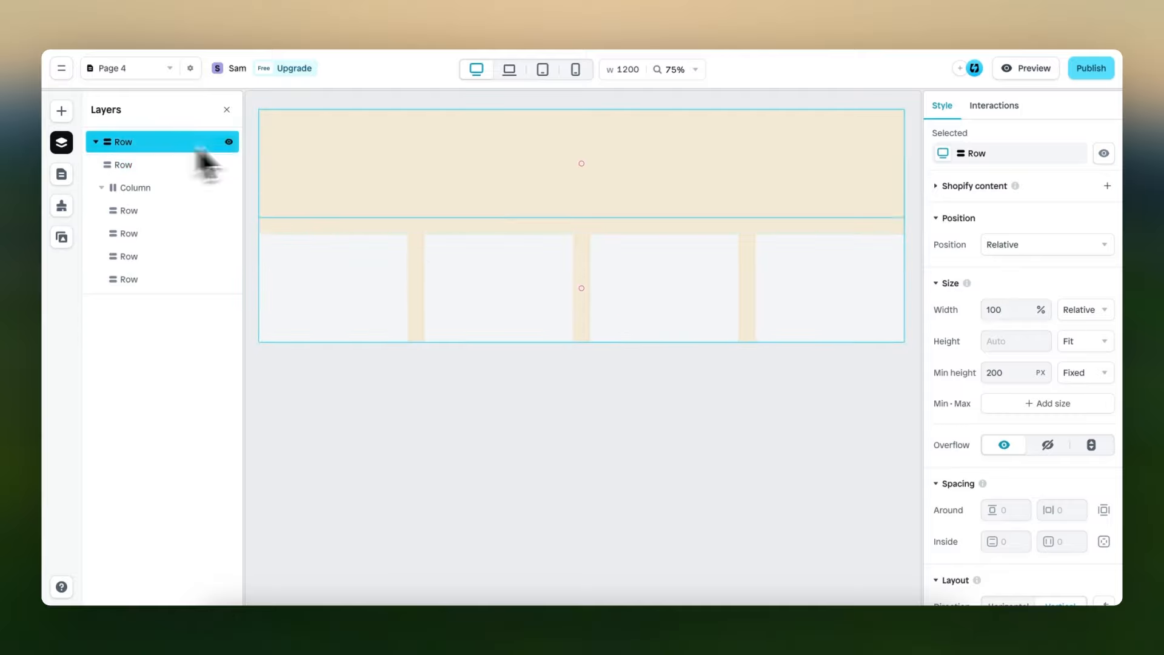
scroll(988, 352, "down", 2)
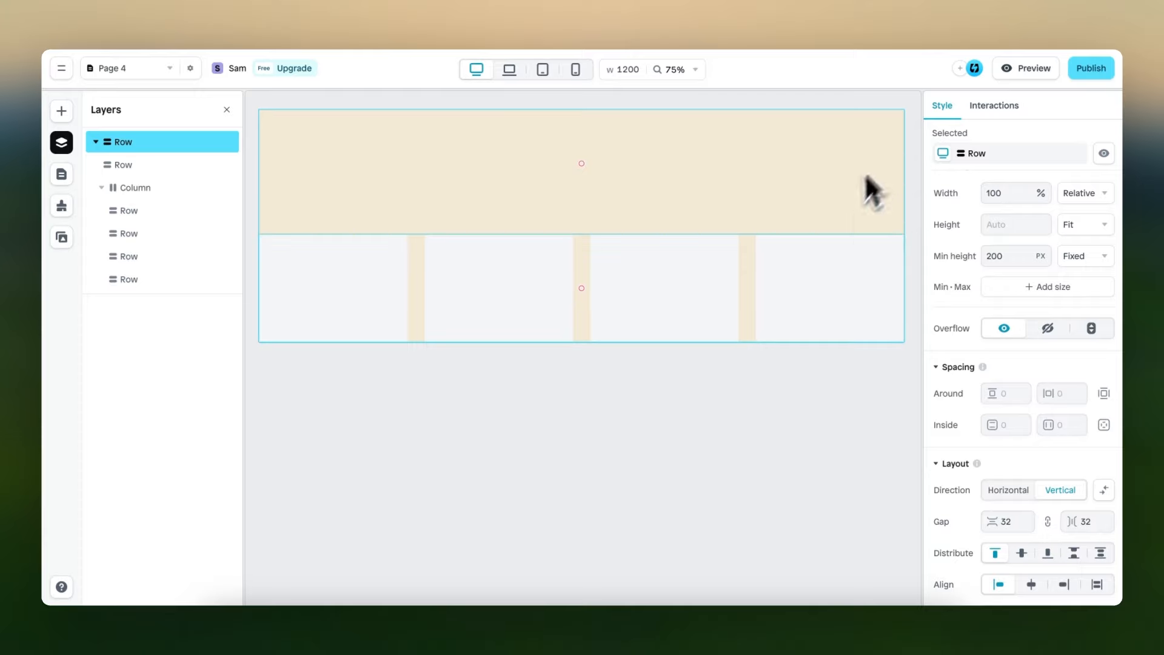
scroll(1018, 443, "down", 3)
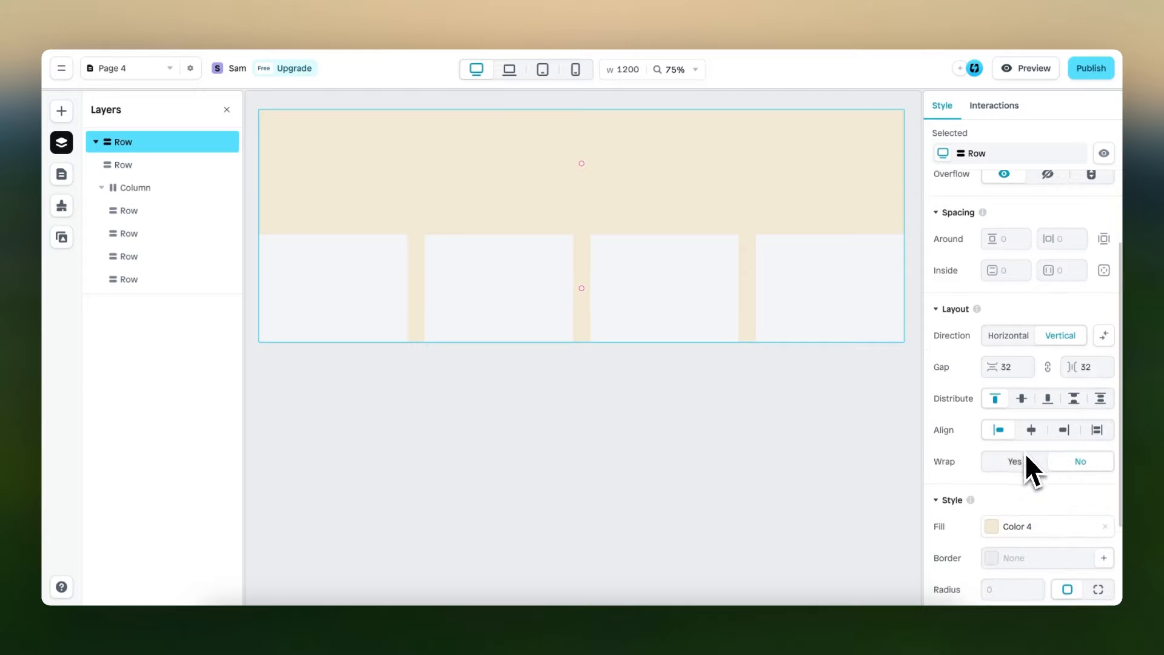
left_click(1008, 273)
type("40")
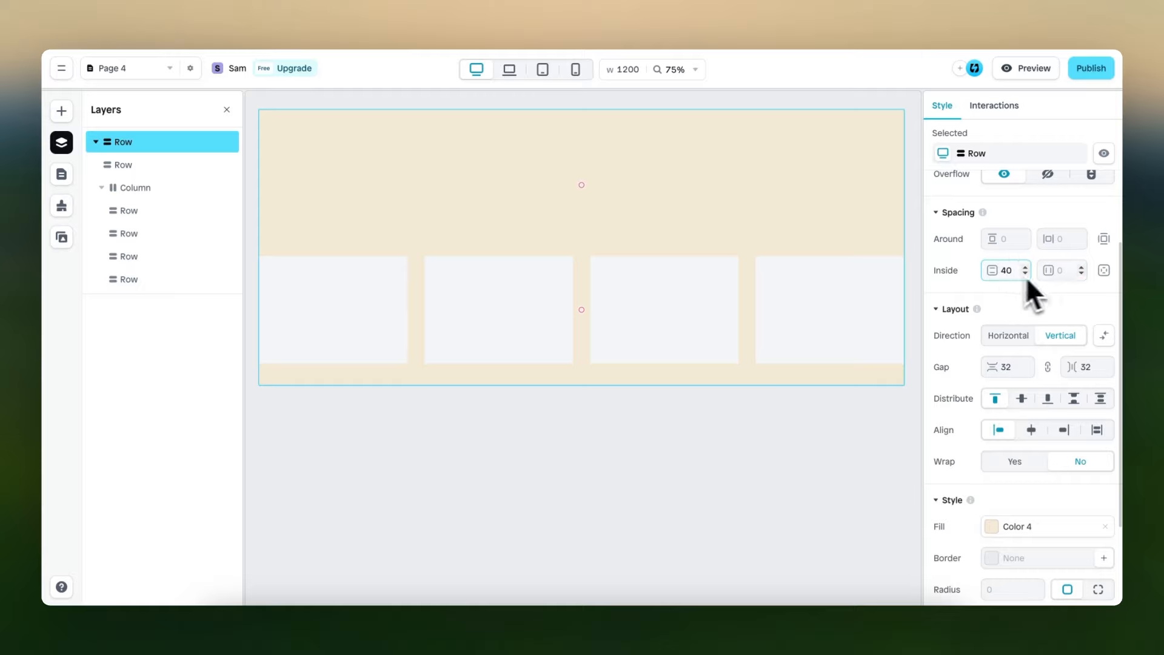
left_click(1067, 274)
type("40")
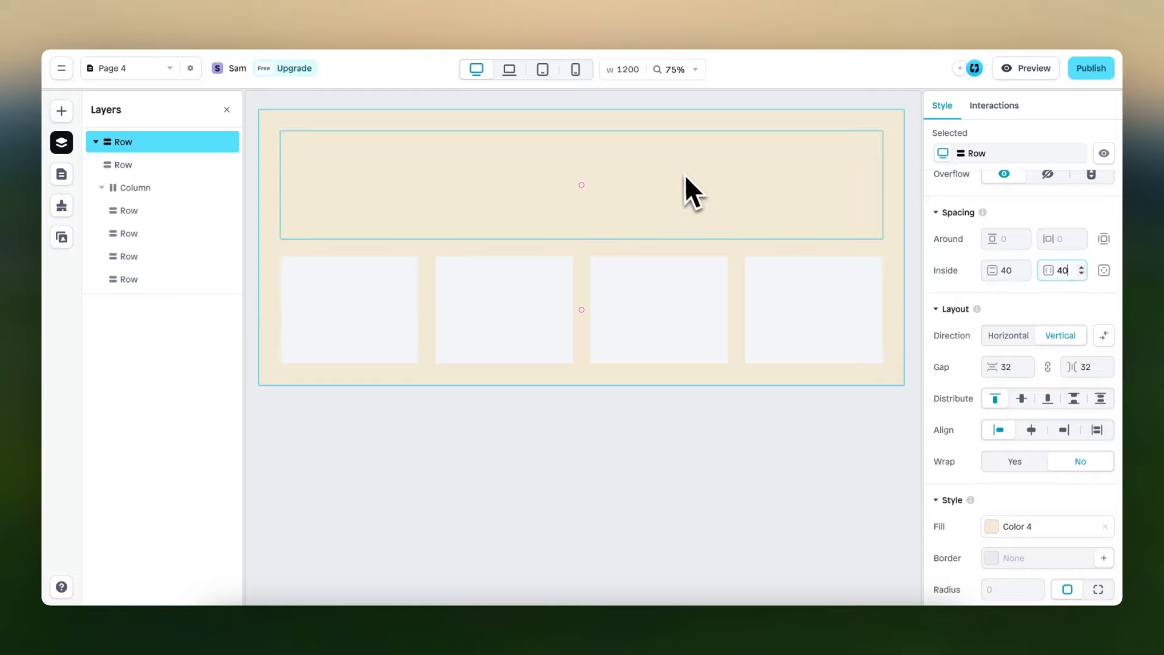
Insert a heading in the nested row above the columns and change its text to "OUR TEQUILA"
left_click(714, 183)
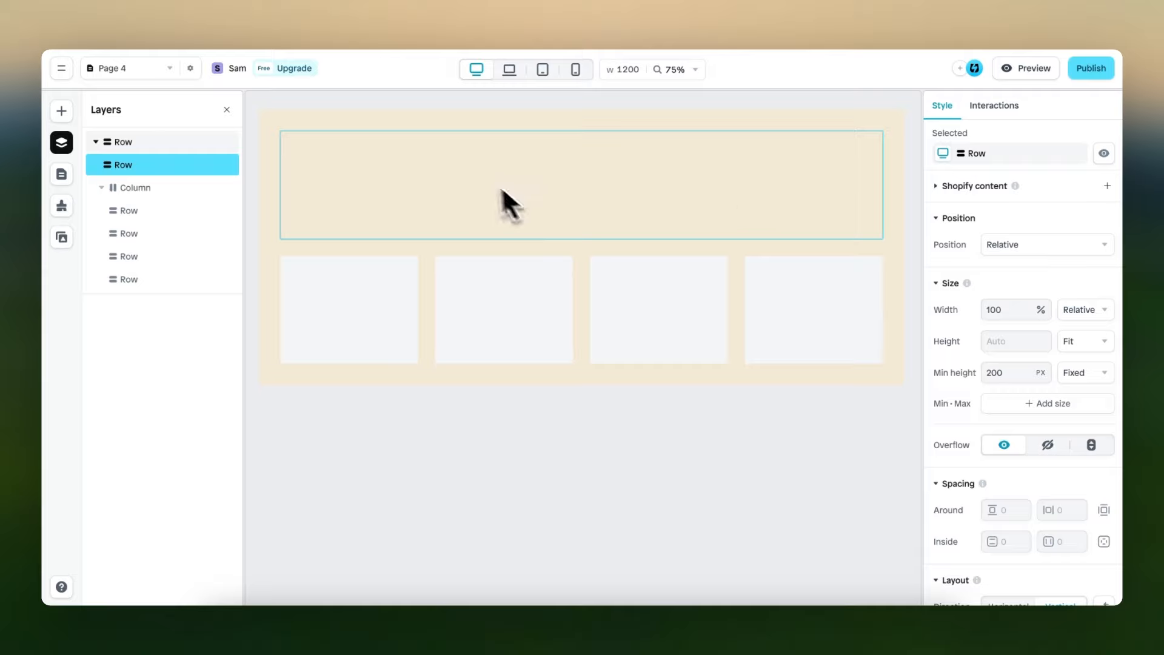
left_click(62, 111)
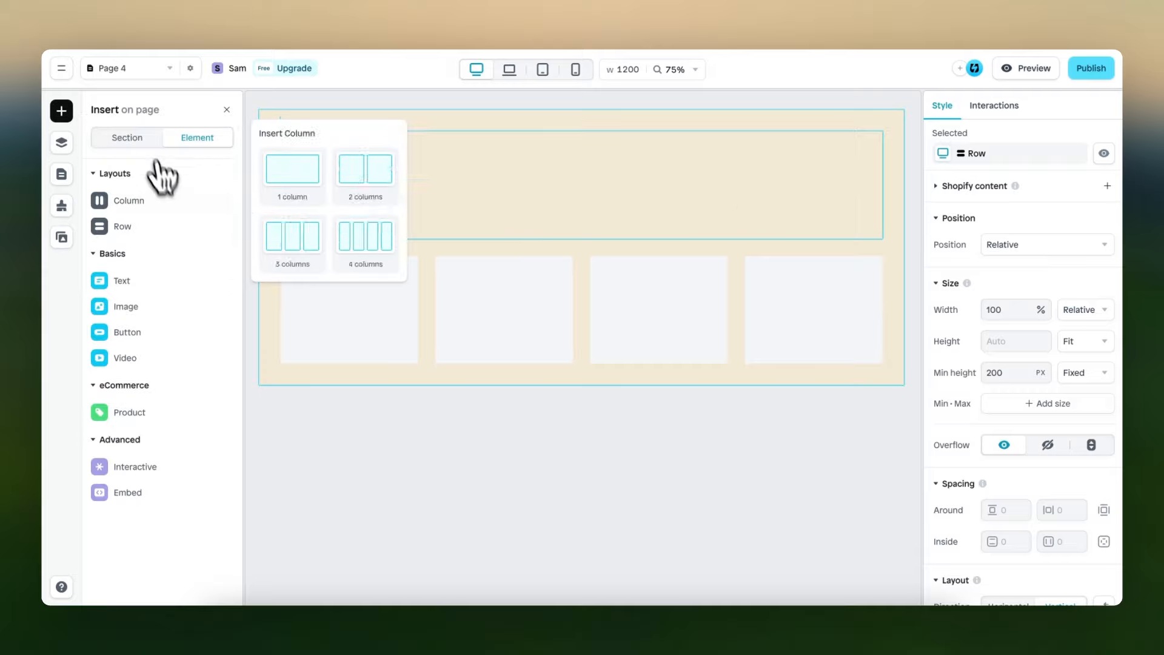
mouse_move(169, 238)
mouse_move(161, 282)
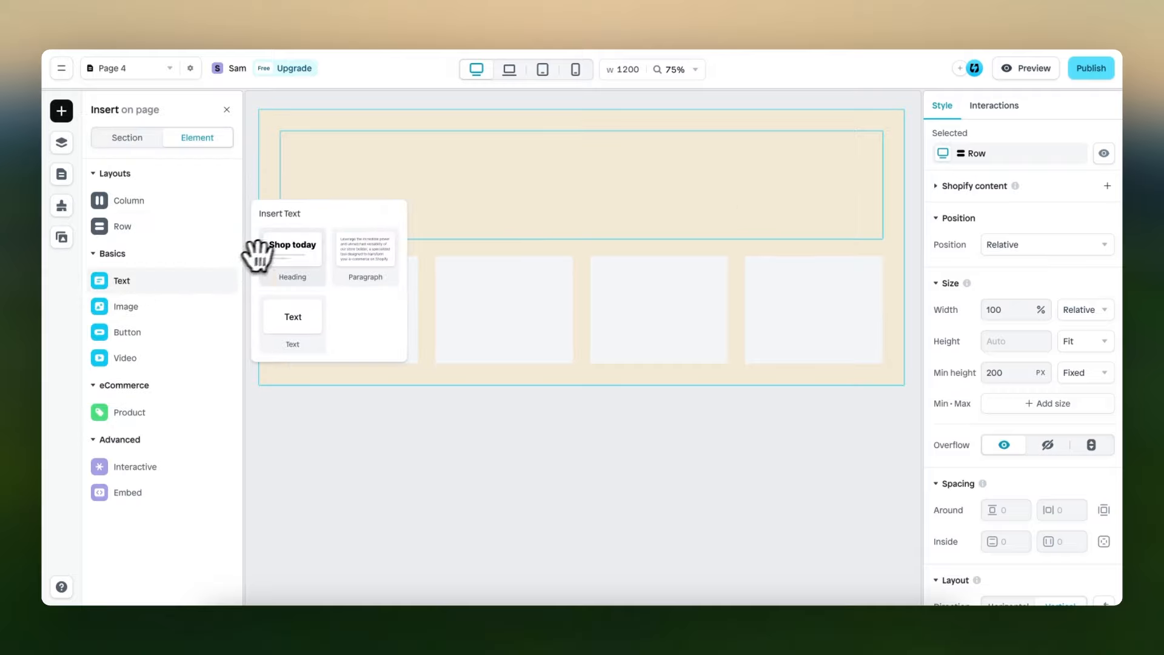
left_click_drag(258, 246, 376, 172)
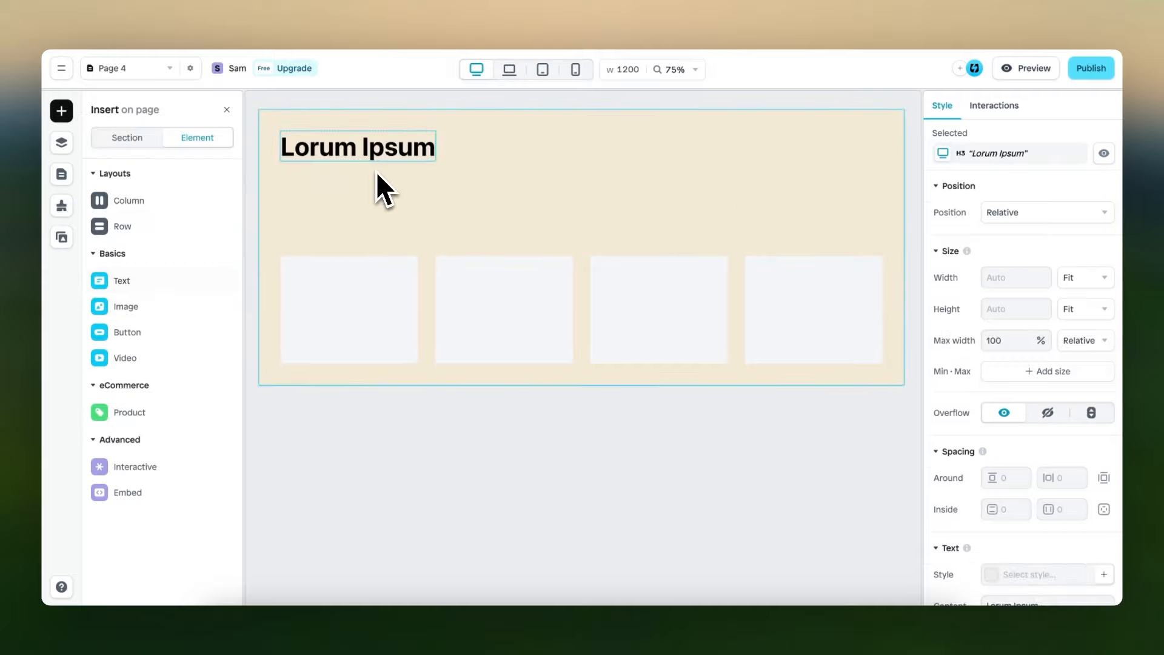
double_click(389, 143)
type("OUR ")
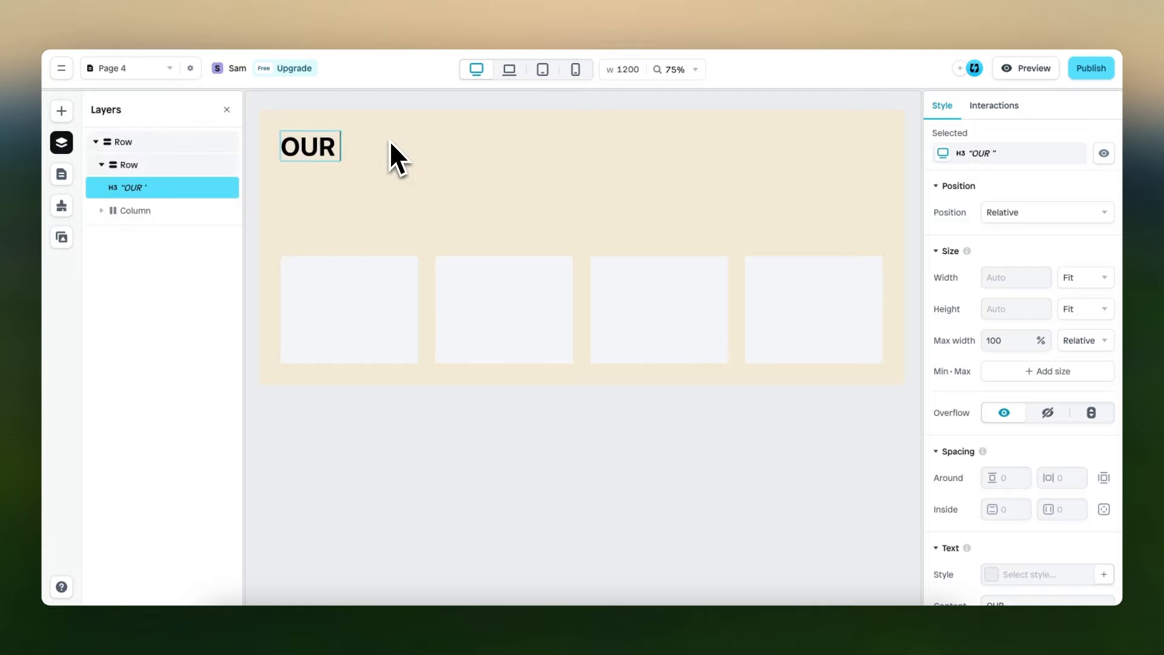
type("TEQUILA")
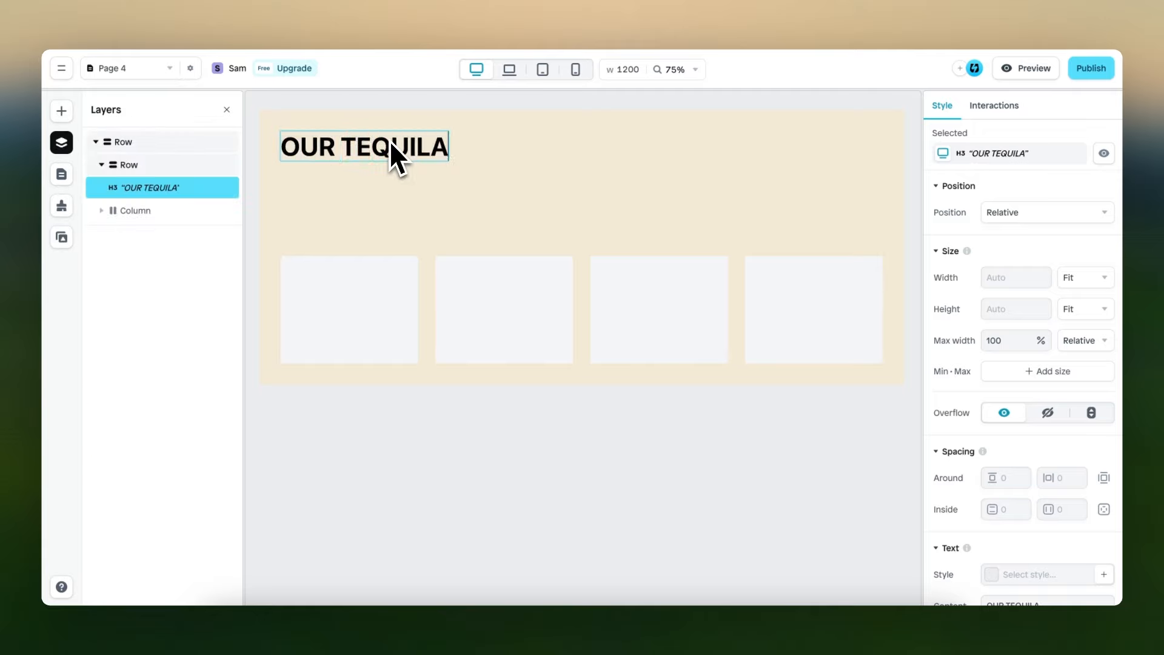
Set the "OUR TEQUILA" heading's font to Oswald and its size to 60 px
scroll(1018, 364, "down", 6)
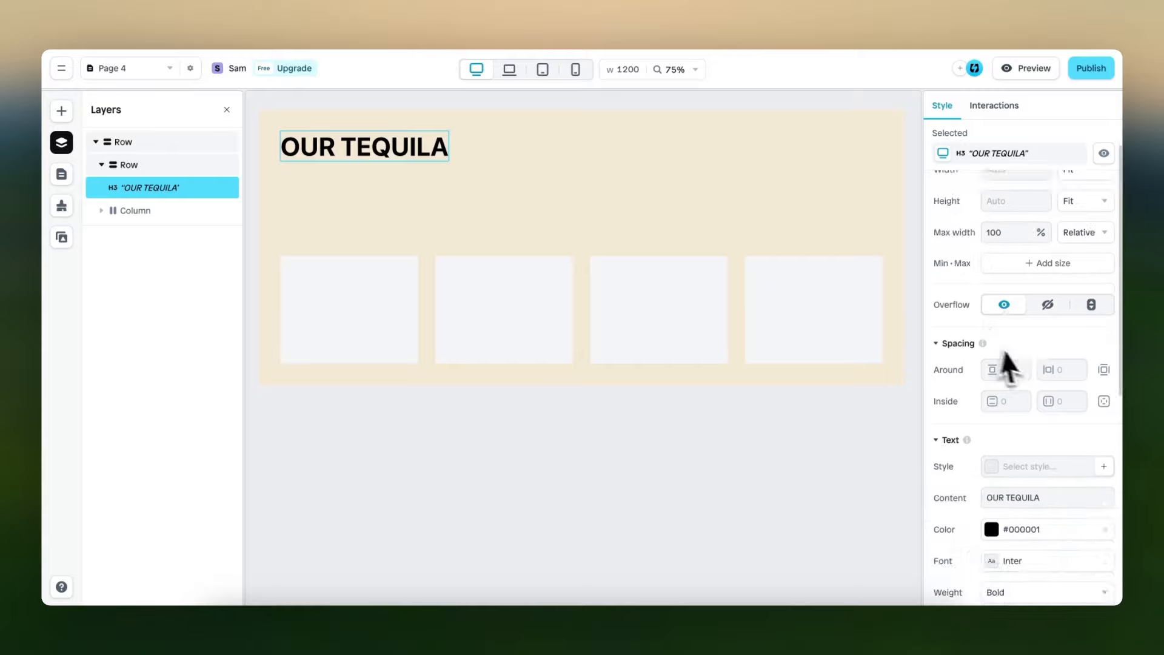
left_click(1003, 310)
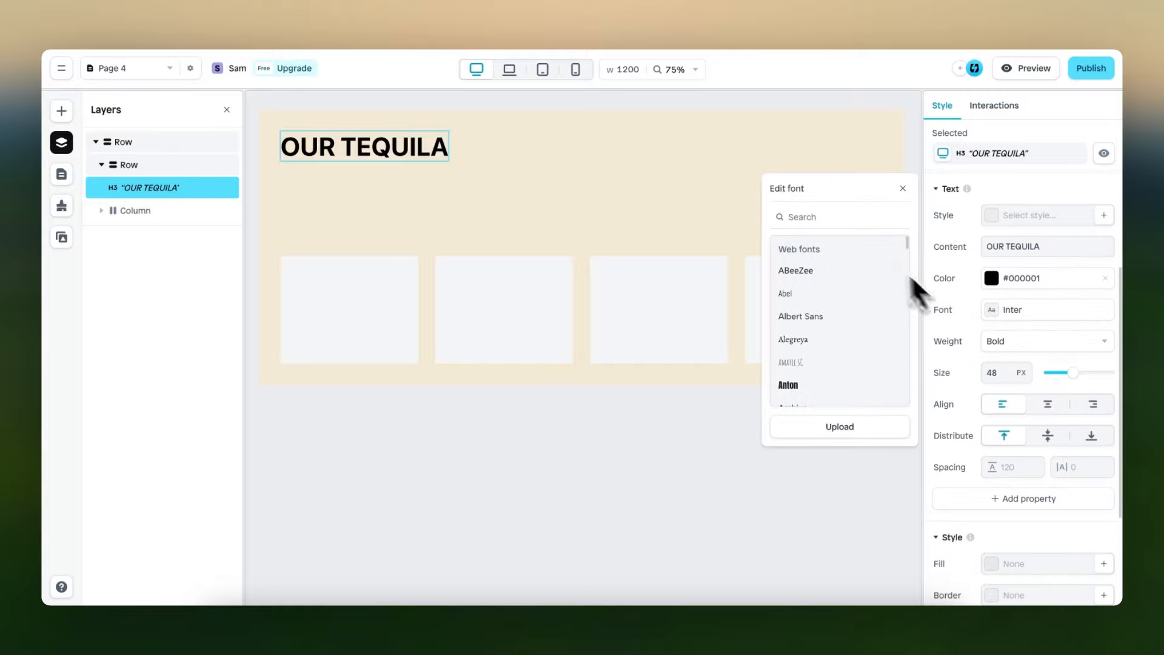
left_click(832, 267)
type("osw")
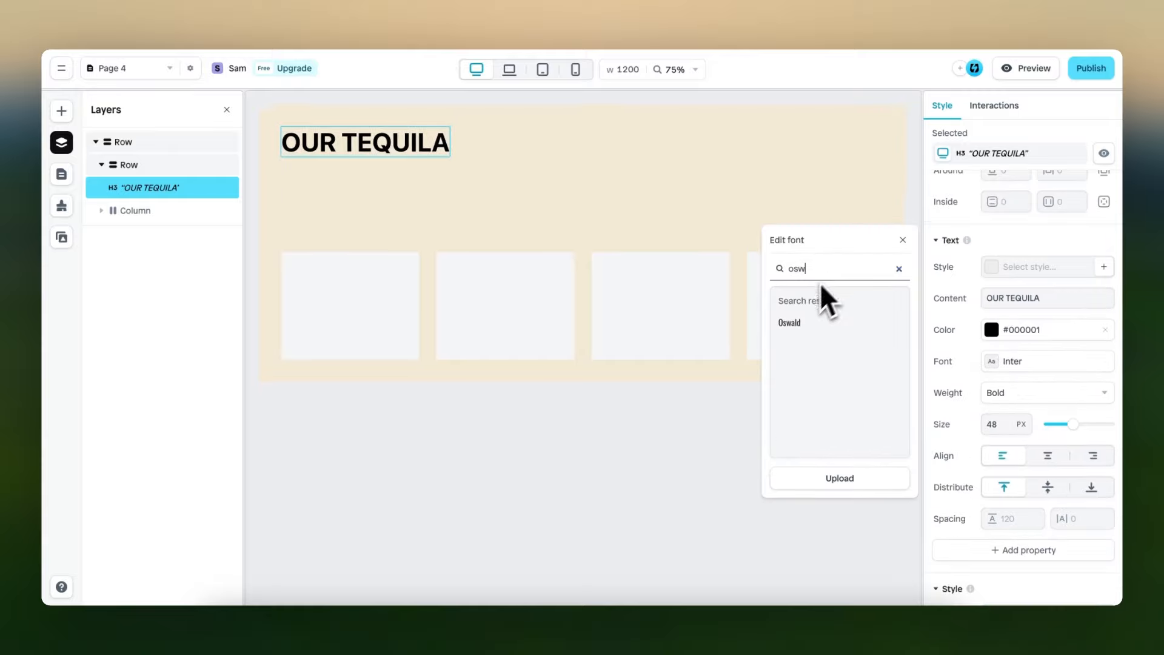
left_click(794, 324)
scroll(970, 309, "down", 3)
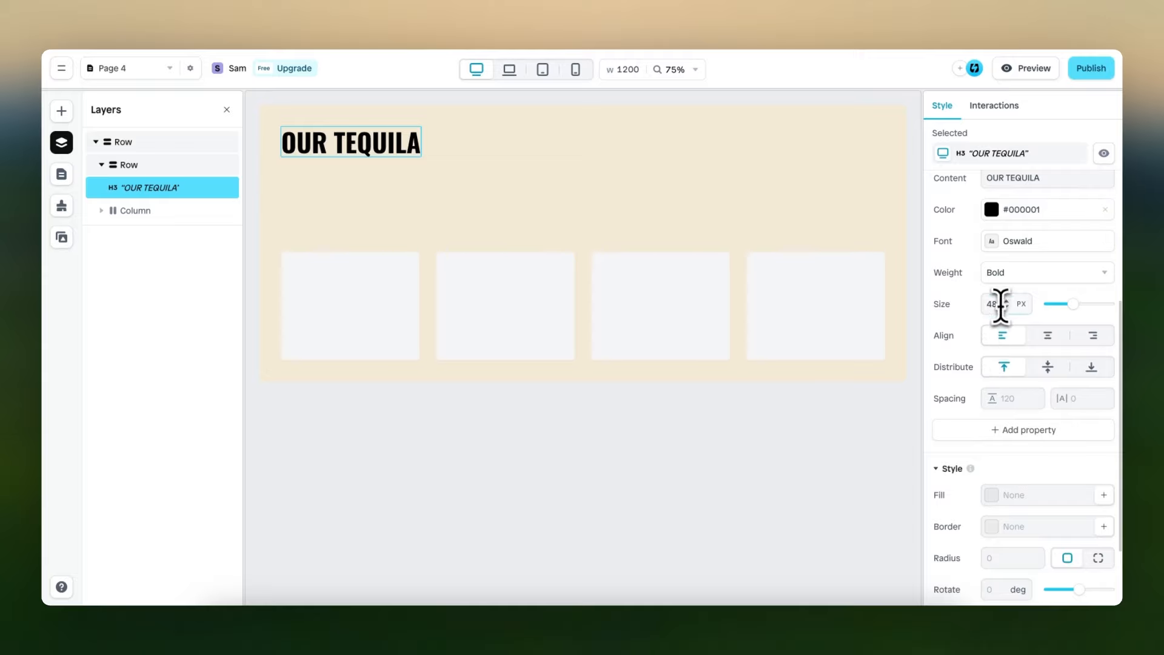
left_click(999, 304)
type("60")
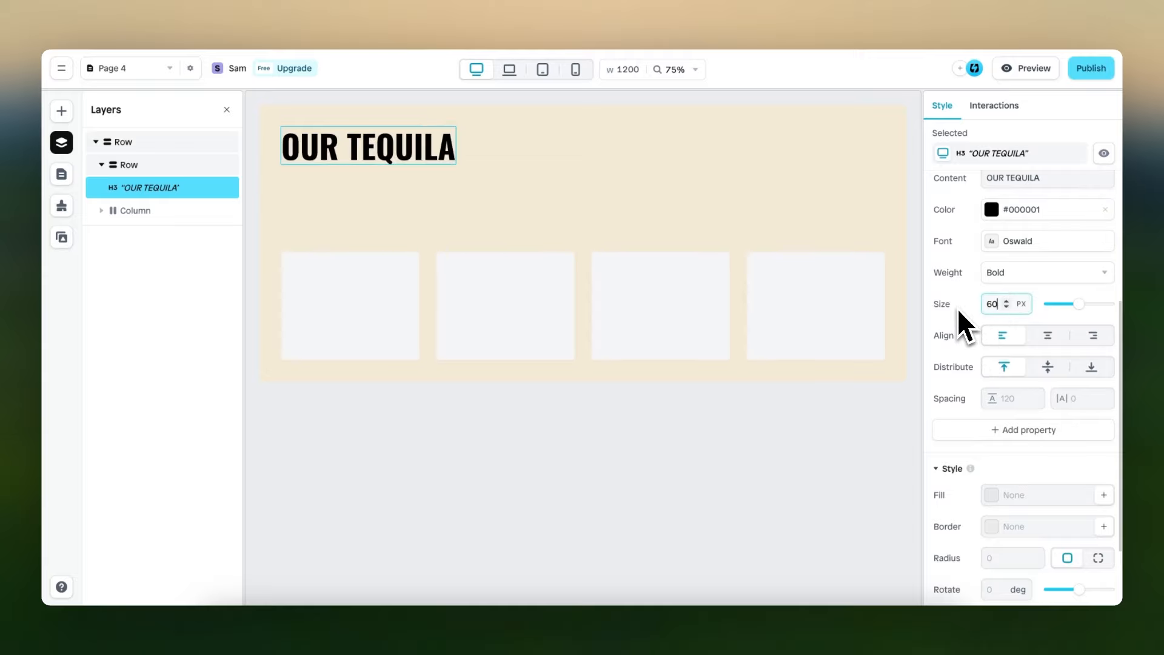
Clear the minimum height of the row that contains the heading
left_click(638, 177)
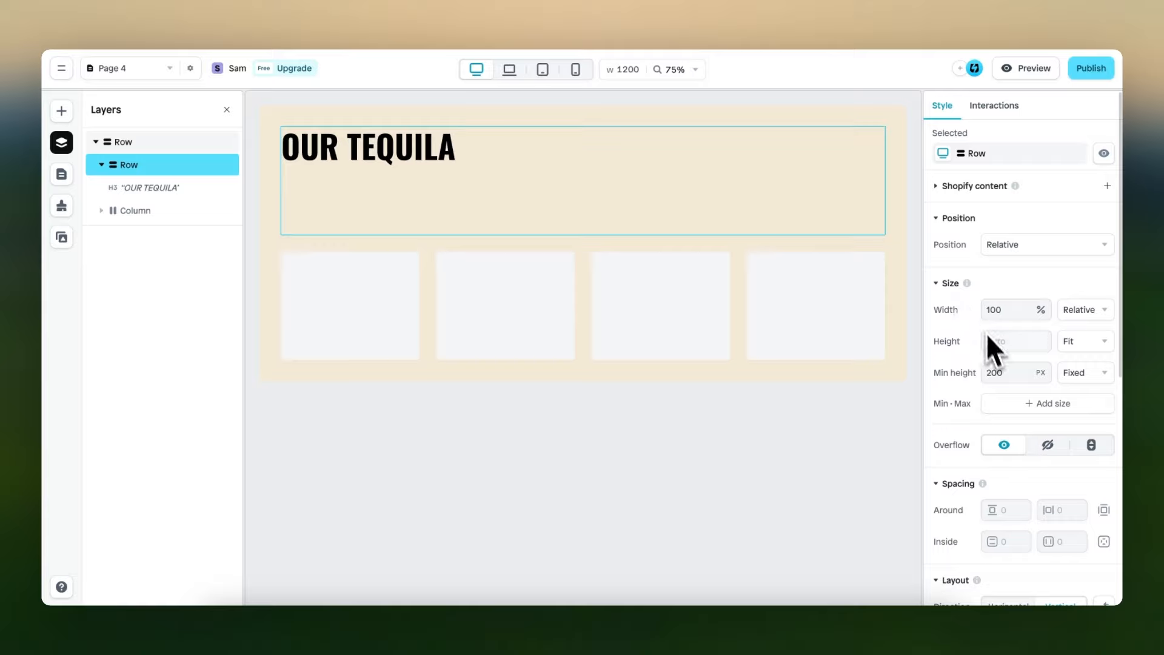
left_click(1005, 372)
key("BackSpace")
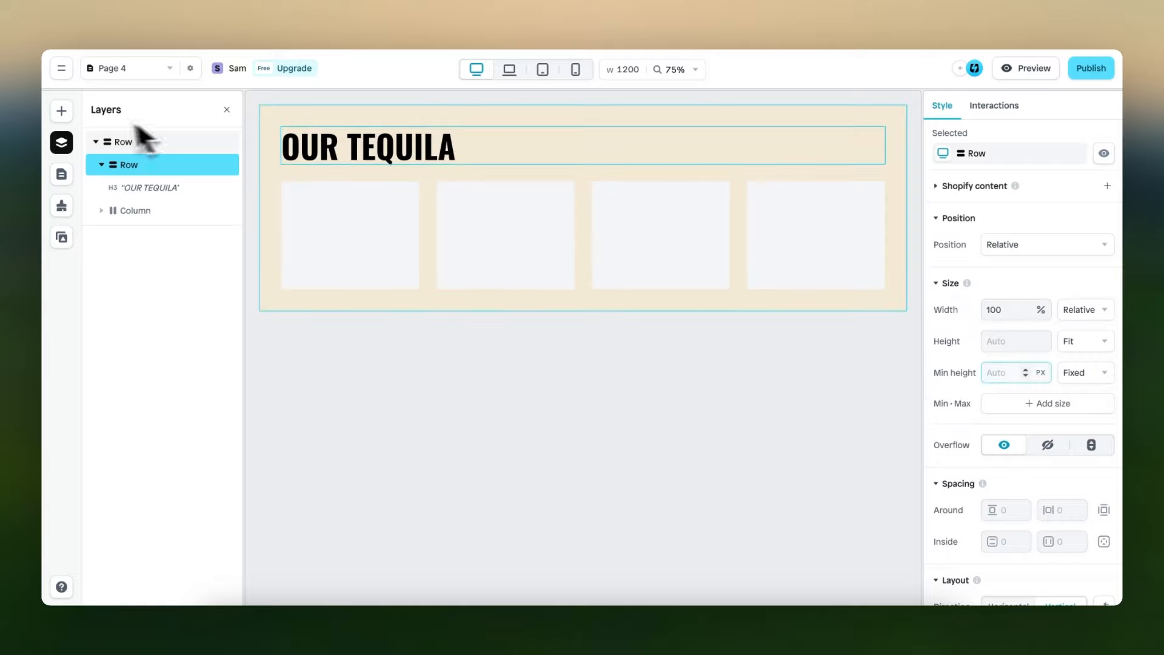
Insert a button into the row that contains the "OUR TEQUILA" heading
left_click(61, 111)
mouse_move(164, 267)
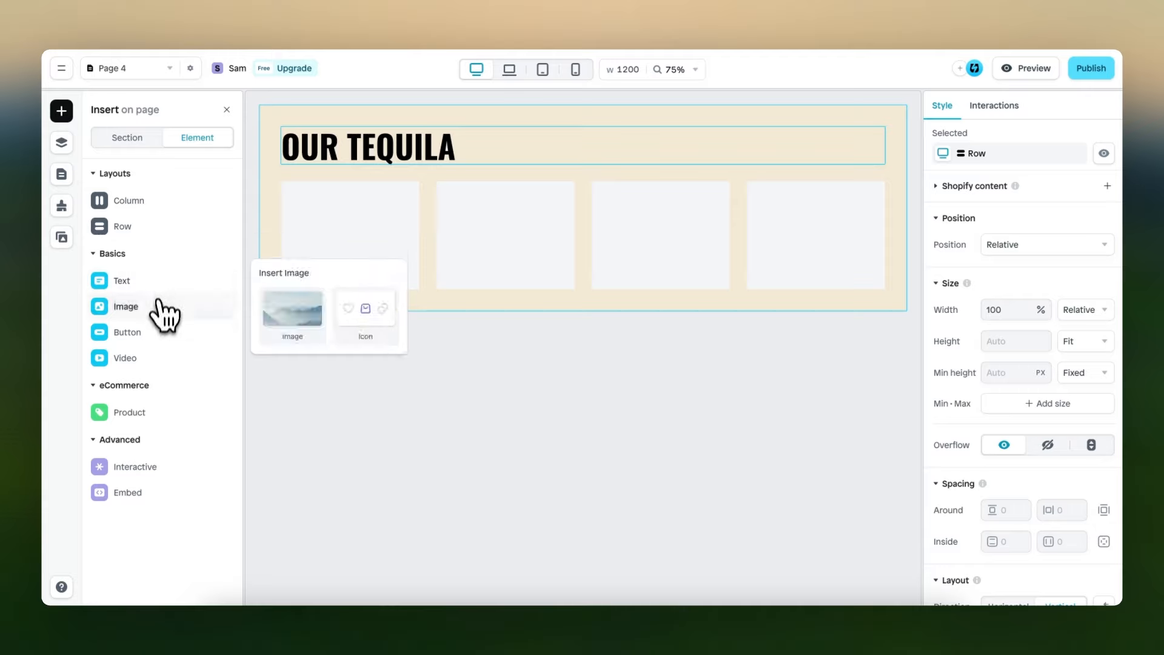
mouse_move(161, 332)
left_click_drag(297, 332, 530, 147)
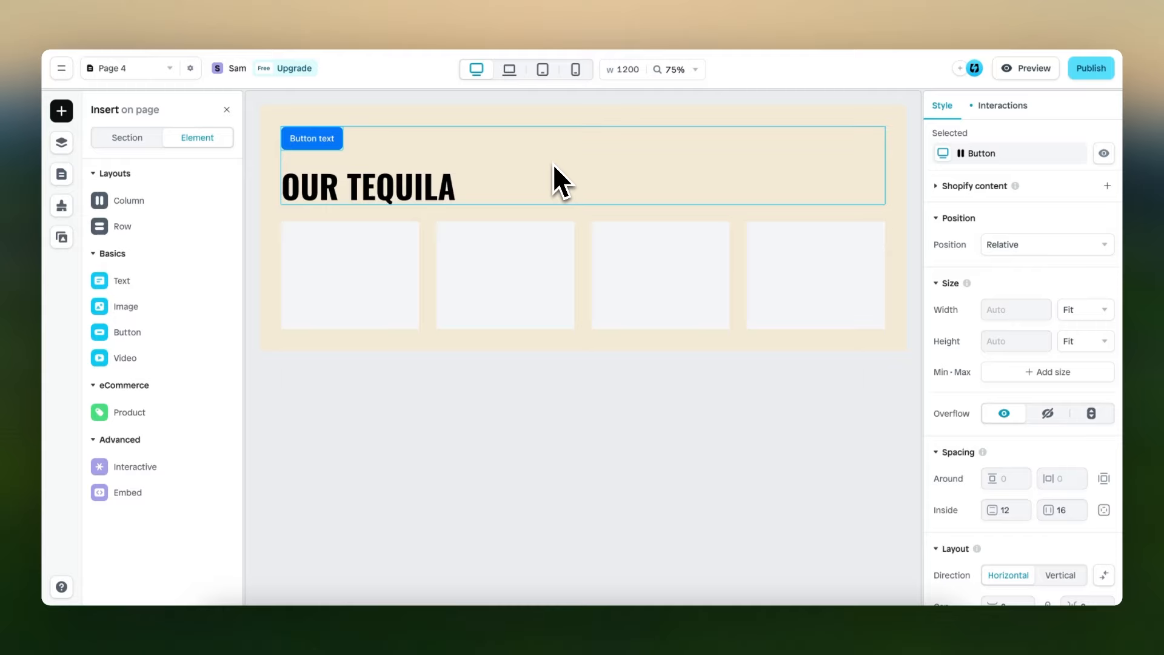
Set the heading row's layout direction to horizontal and move the heading in front of the button
left_click(553, 163)
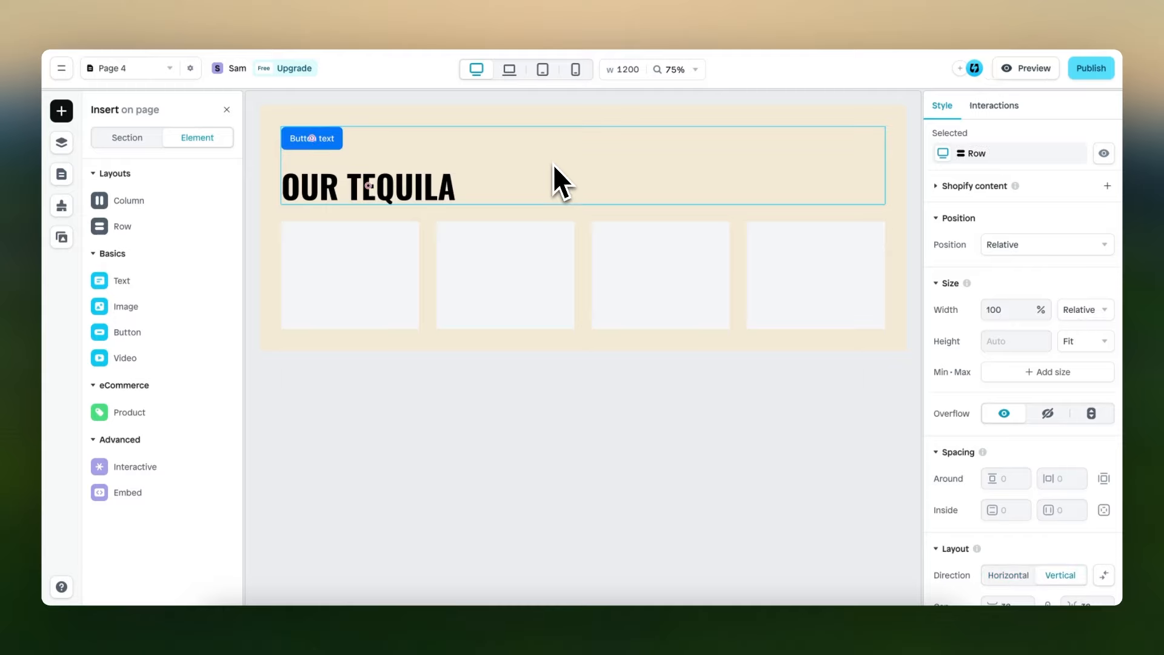
scroll(1002, 290, "down", 5)
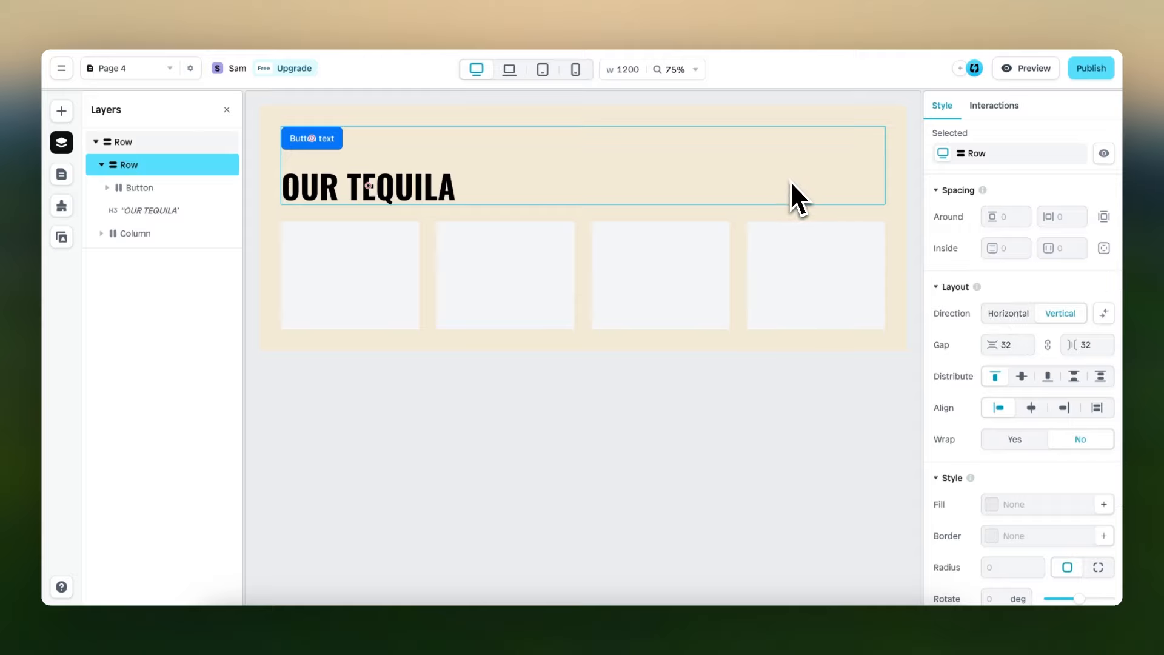
left_click(1010, 312)
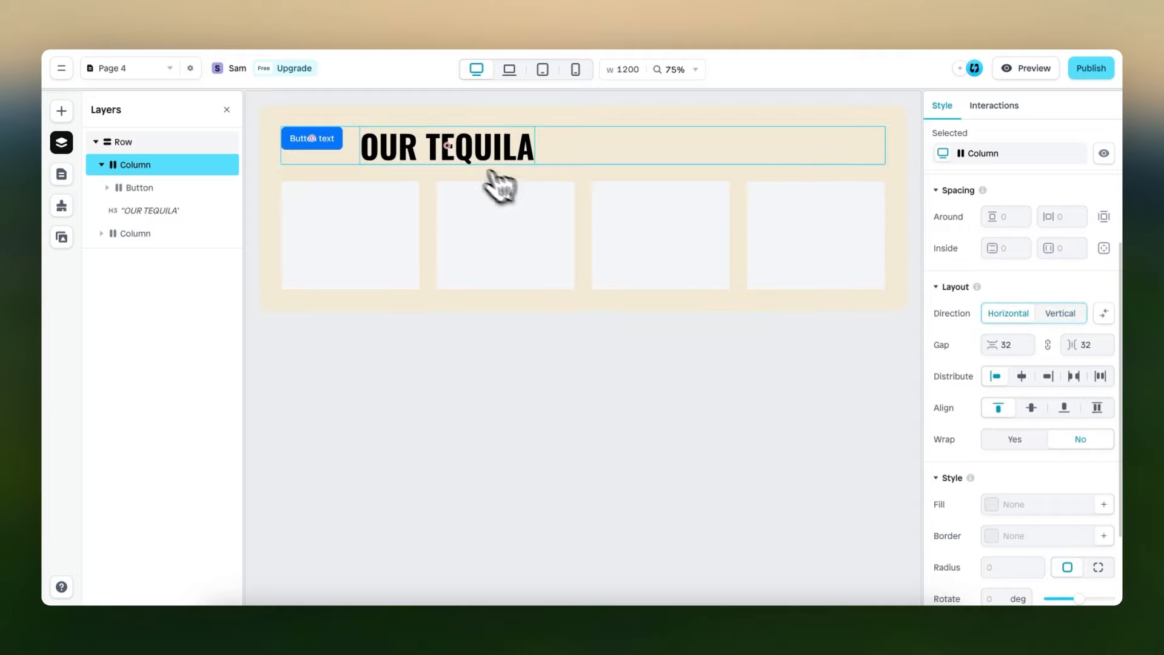
left_click_drag(455, 148, 363, 144)
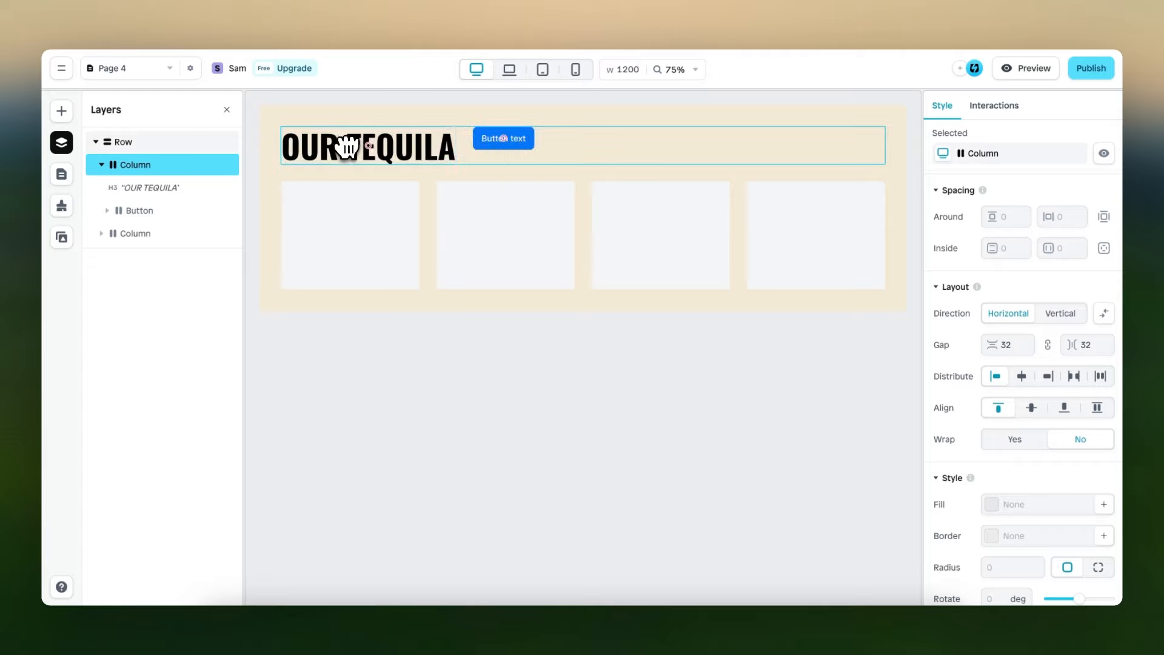
Distribute the heading and button with space between them so they sit at opposite ends of their container
scroll(1012, 291, "down", 2)
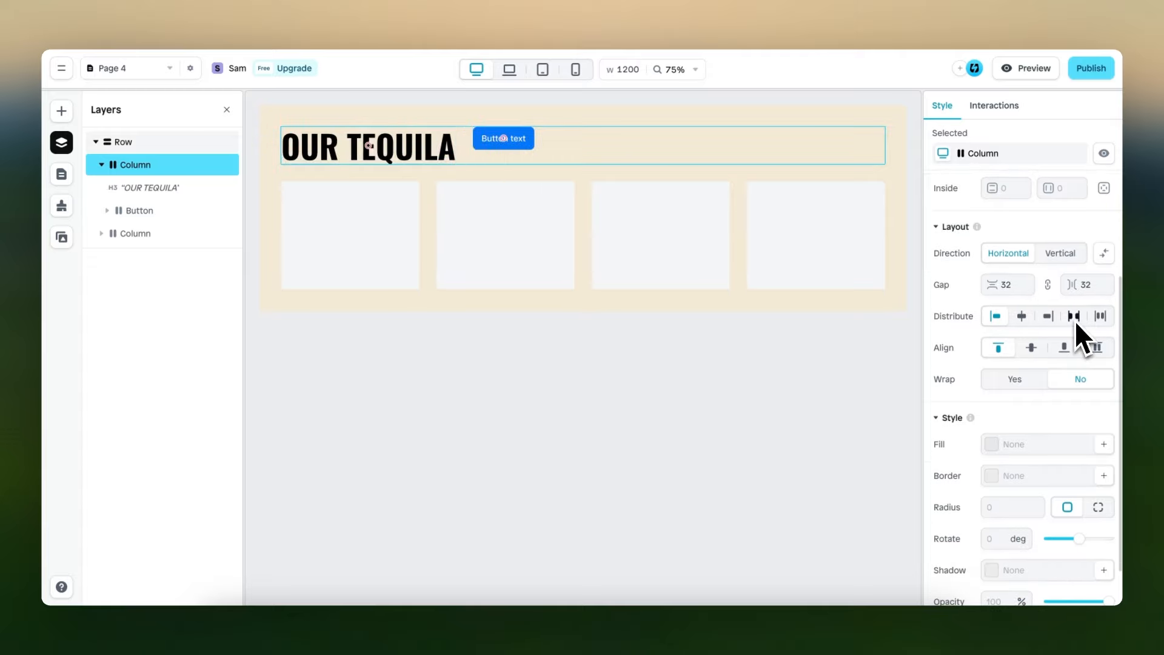
left_click(1073, 316)
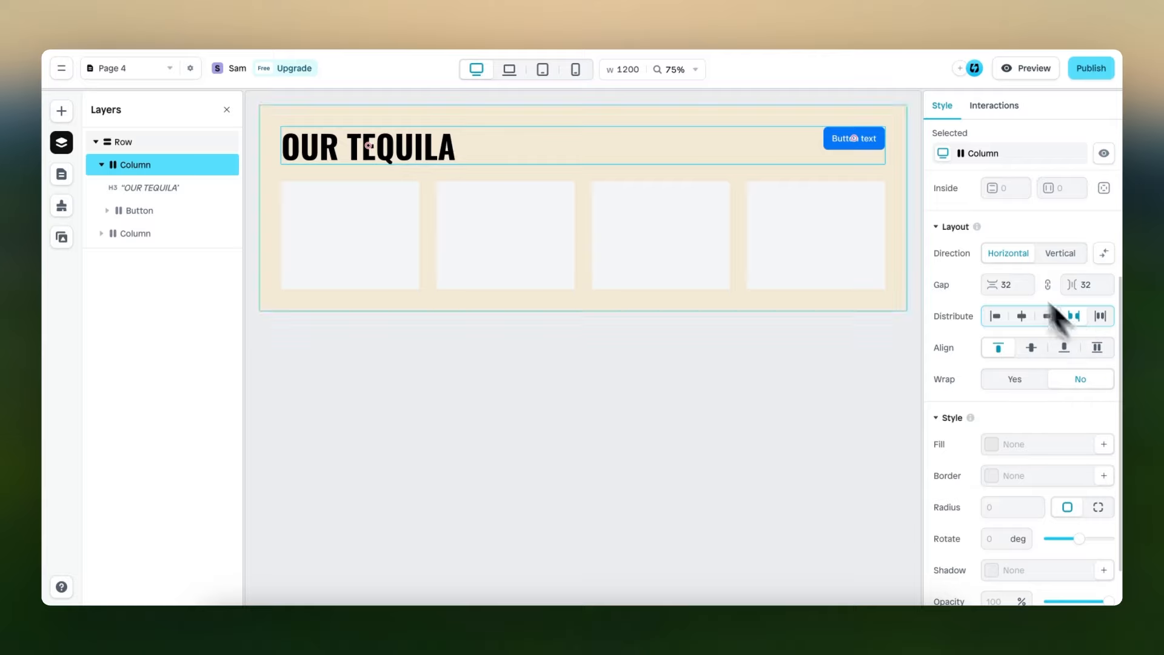
scroll(1023, 305, "down", 2)
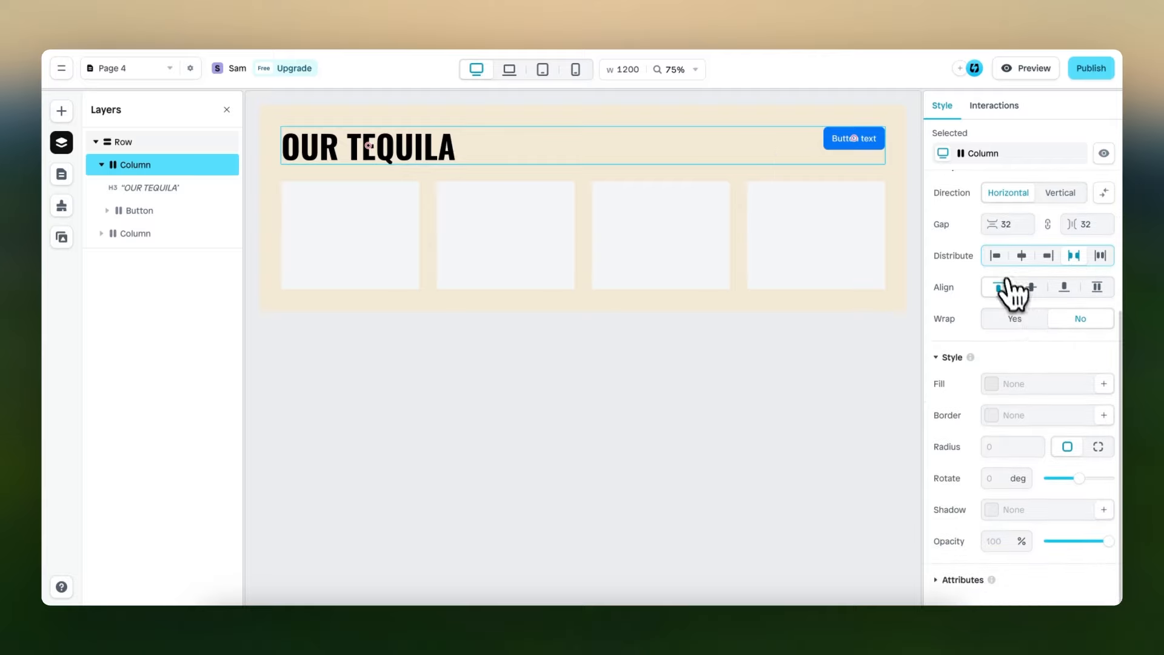
Vertically centre the heading and button in their container and change the button's text to "SEE ALL"
left_click(1031, 288)
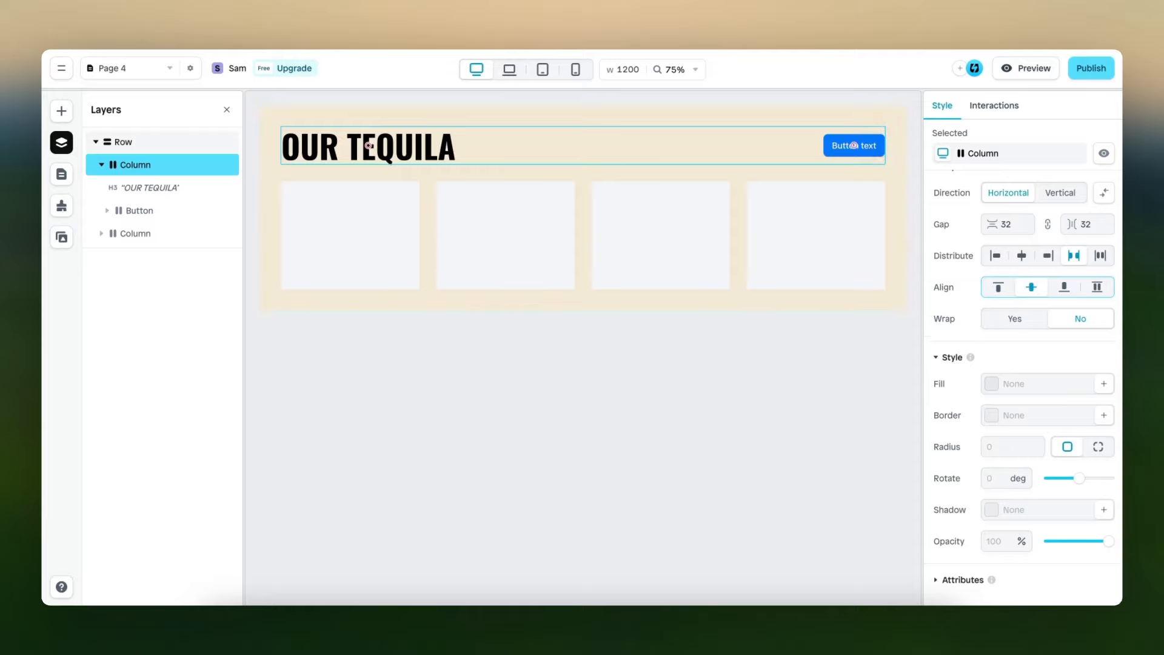
left_click(872, 148)
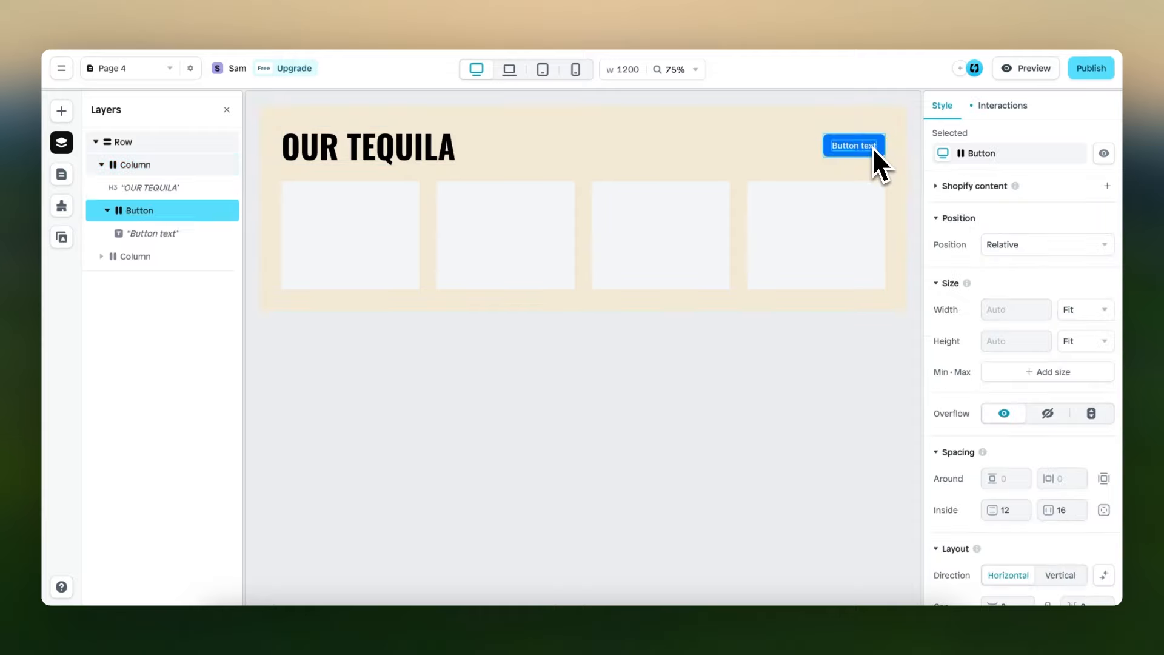
scroll(872, 149, "up", 5)
scroll(873, 150, "right", 1)
scroll(873, 150, "up", 1)
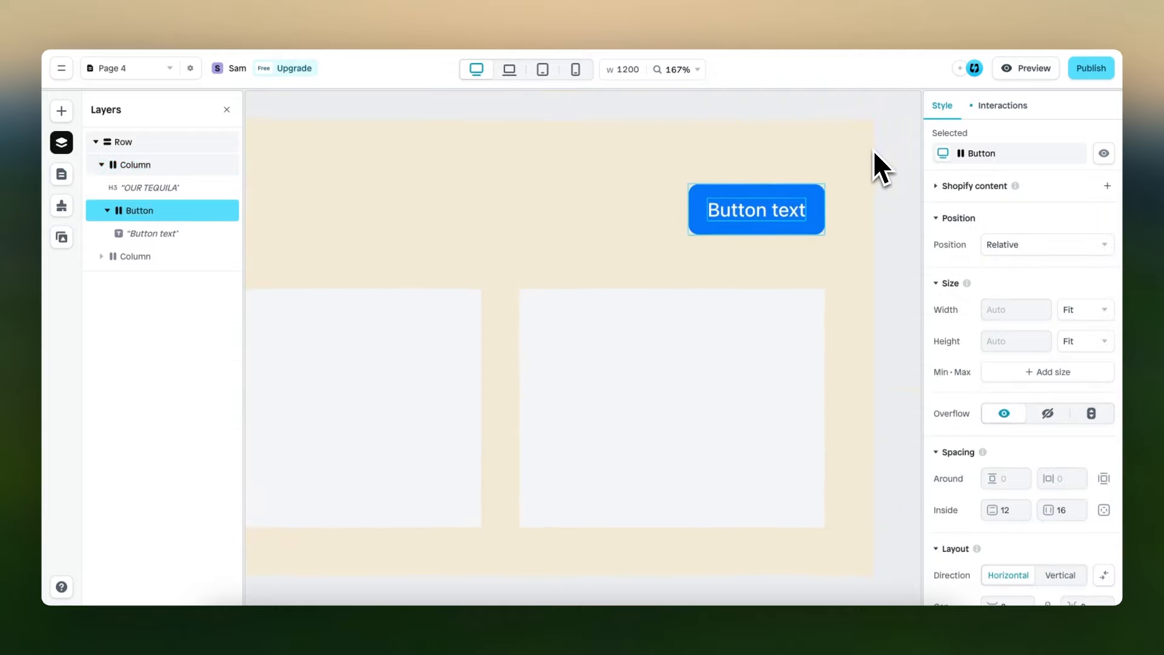
double_click(773, 215)
type("SEE ALL")
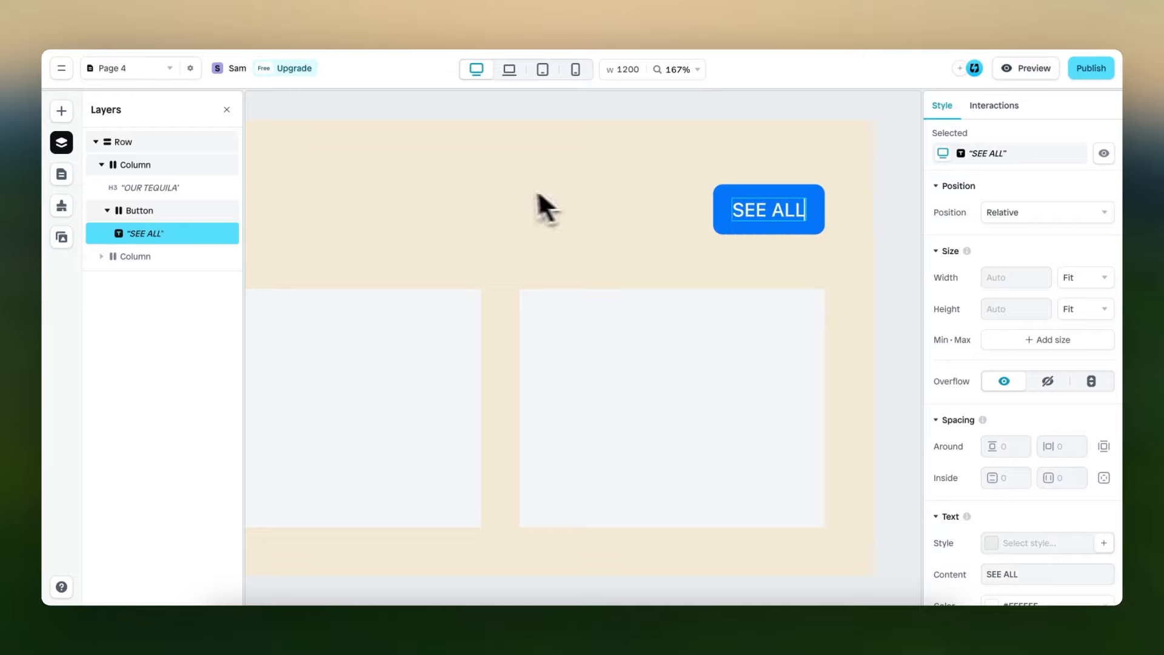
Insert an icon after the "SEE ALL" text inside the button and change it to arrow-right
left_click(61, 110)
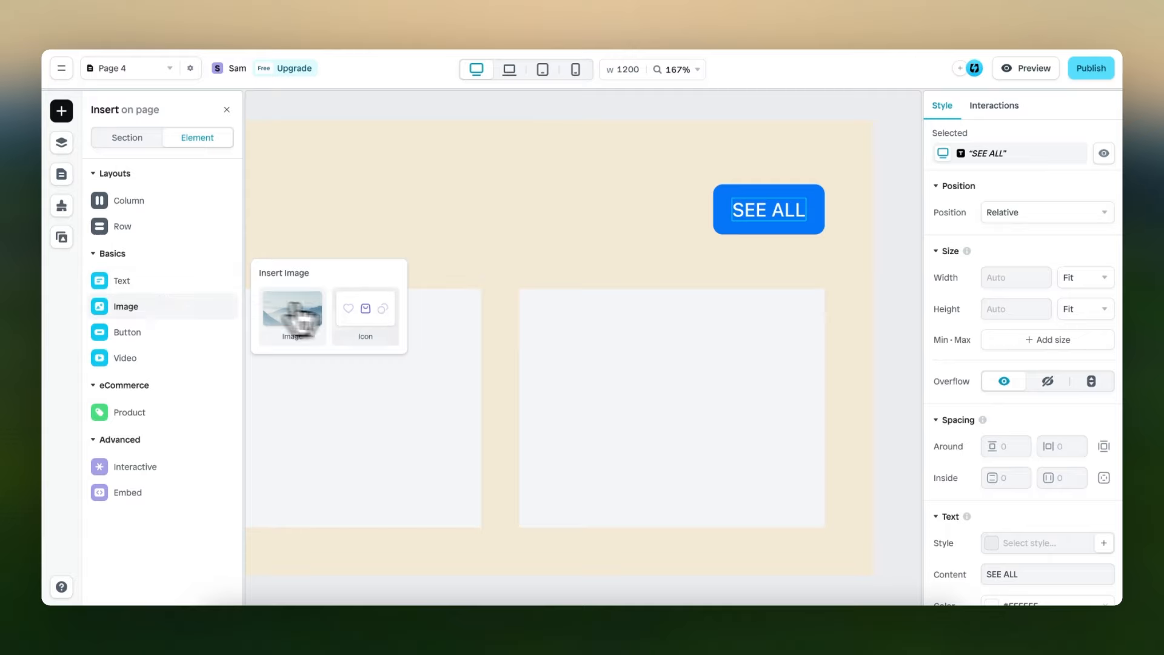
left_click_drag(292, 310, 777, 206)
scroll(957, 371, "down", 1)
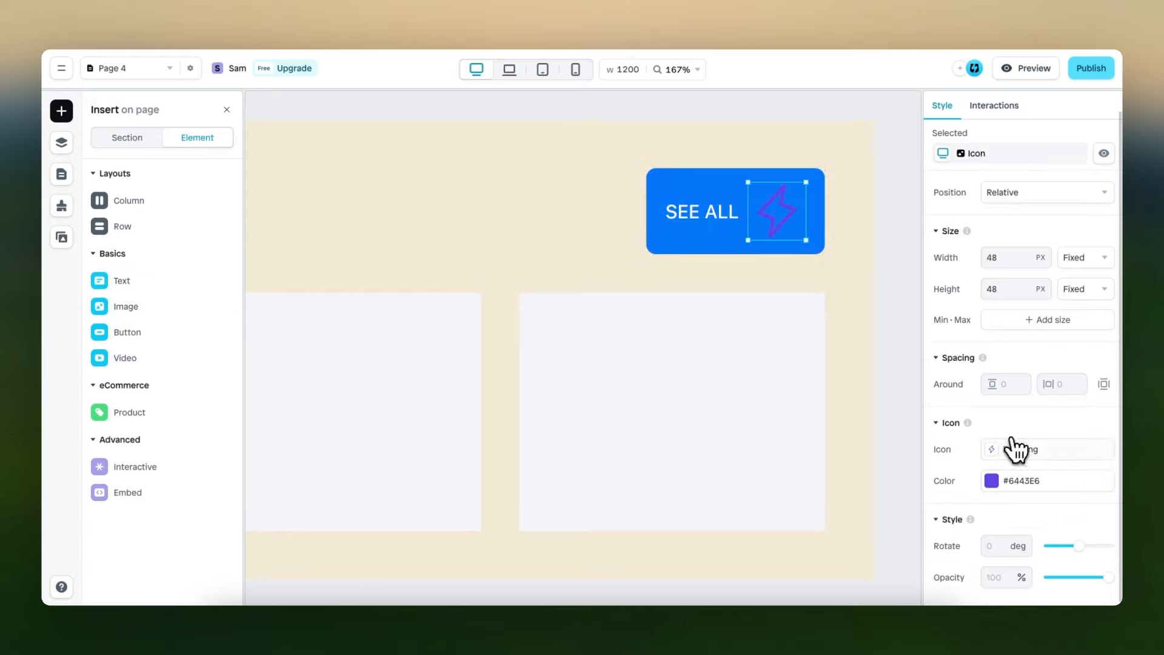
left_click(1008, 448)
left_click(836, 408)
type("arrow")
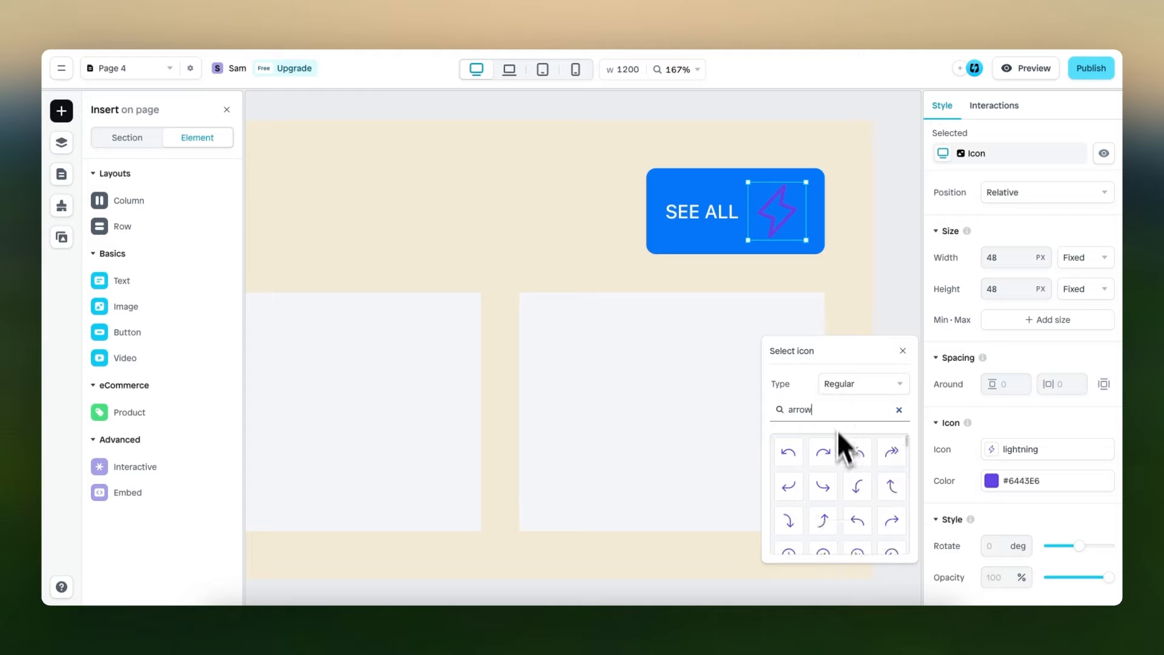
scroll(839, 496, "down", 5)
scroll(839, 497, "down", 10)
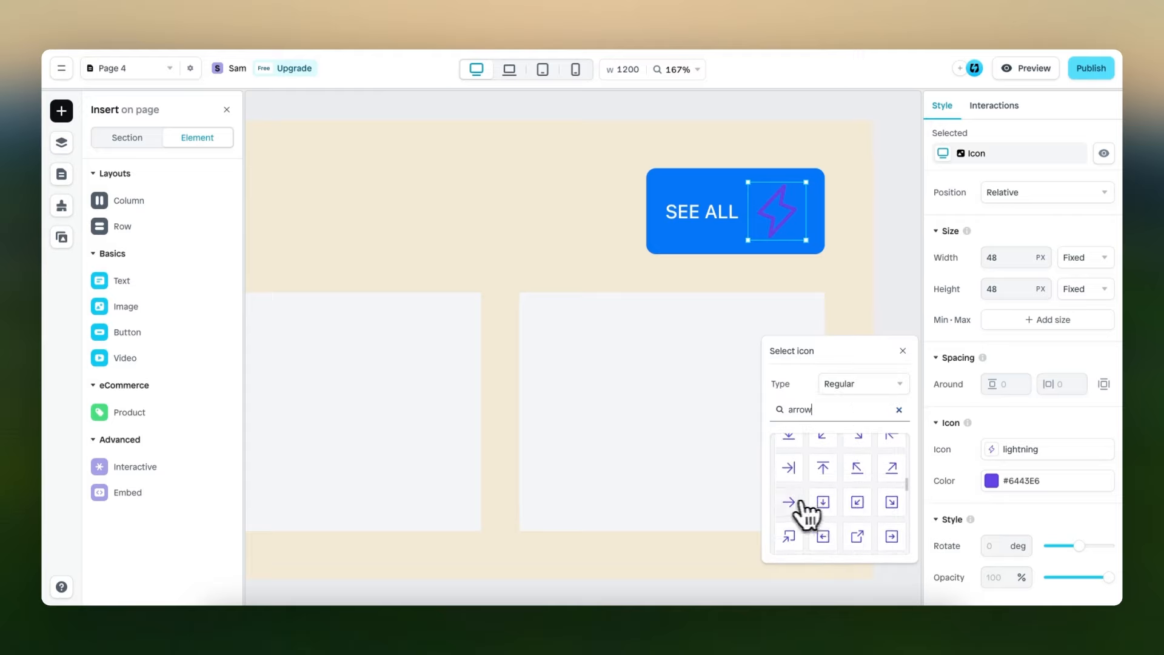
left_click(790, 508)
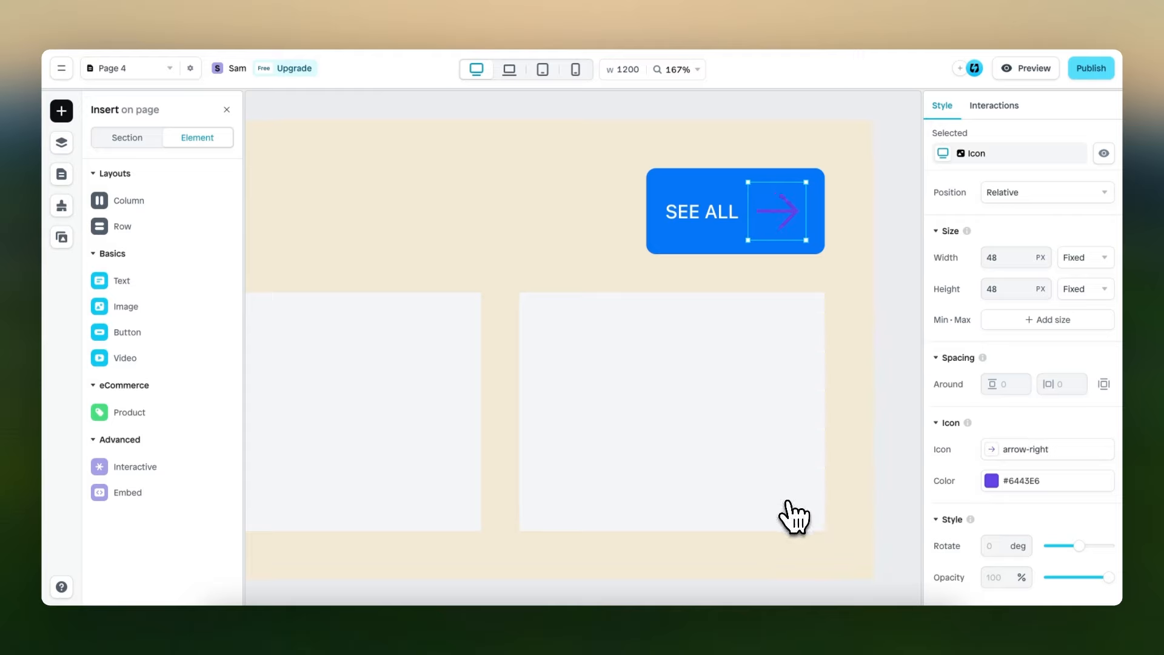
Set the arrow icon's color to #000000 and make the "SEE ALL" text black
left_click(990, 480)
left_click_drag(843, 444, 711, 562)
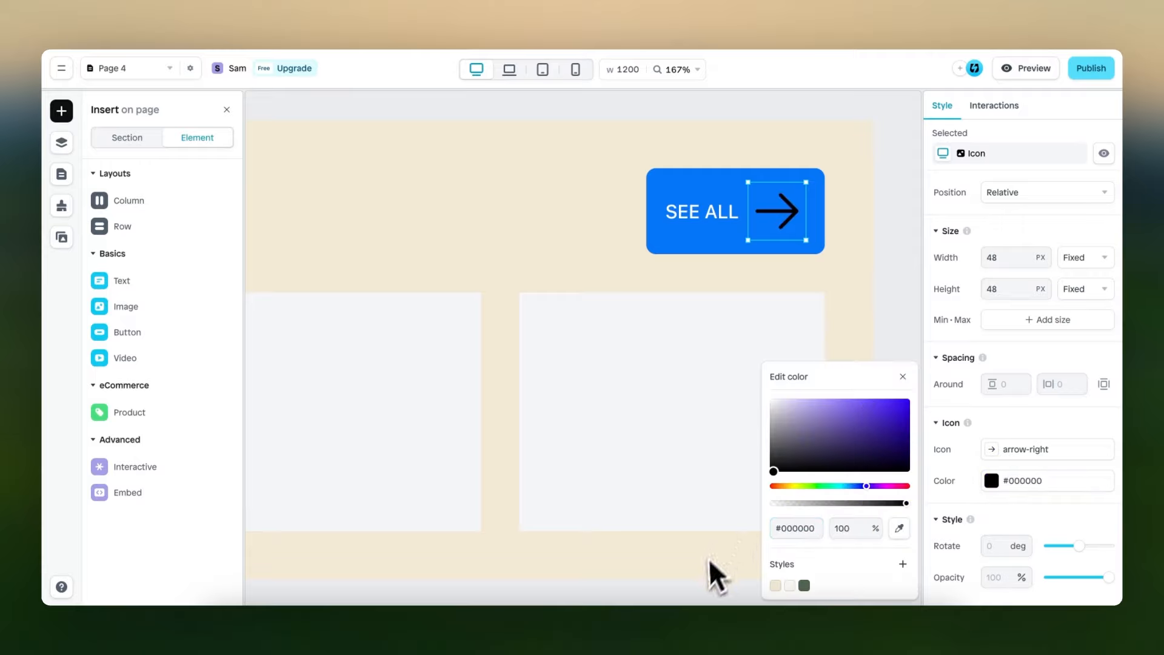
left_click(902, 377)
left_click(691, 210)
scroll(1029, 418, "down", 5)
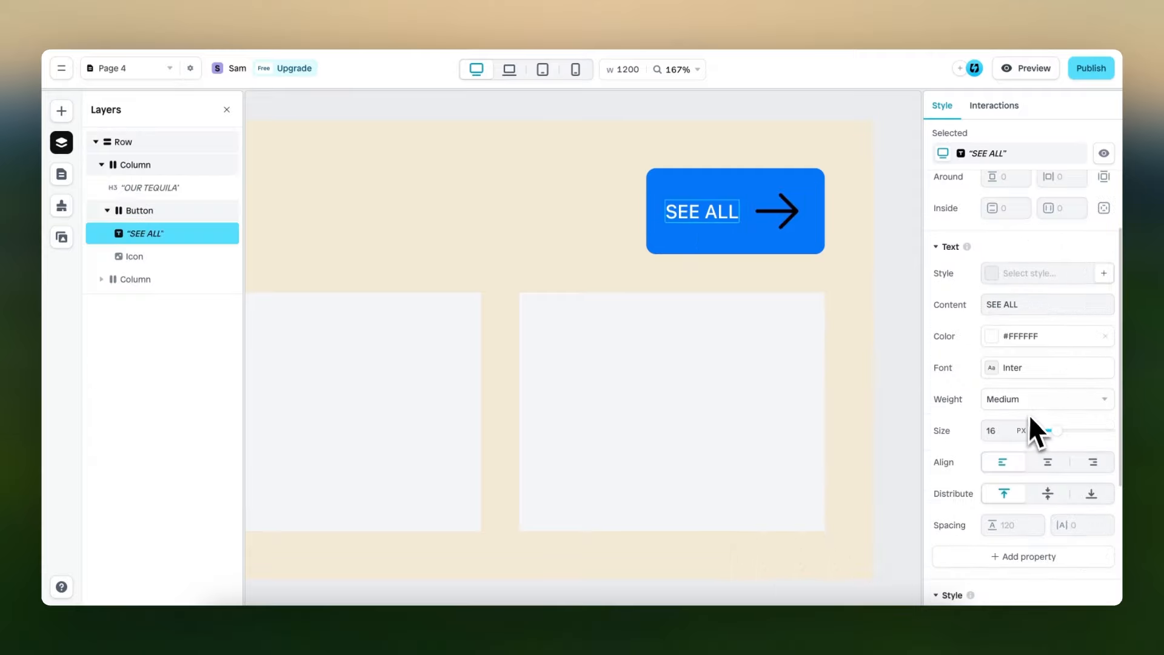
Set both the width and the height of the arrow icon to Fit
left_click(797, 211)
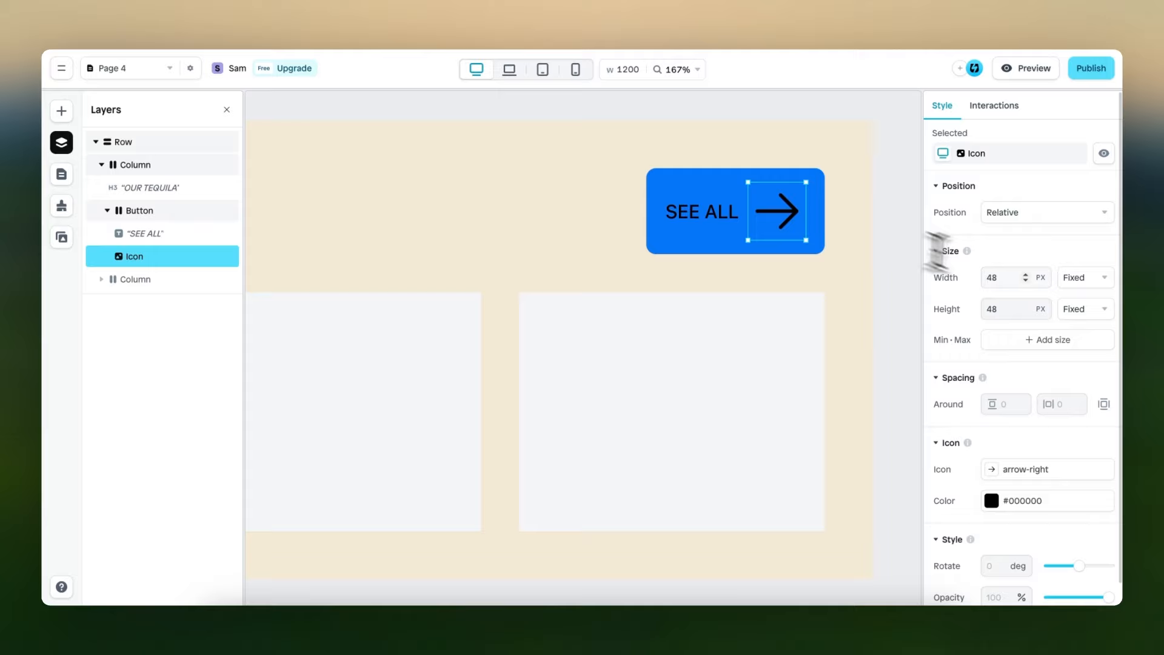
left_click(995, 277)
left_click(1085, 277)
left_click(1086, 323)
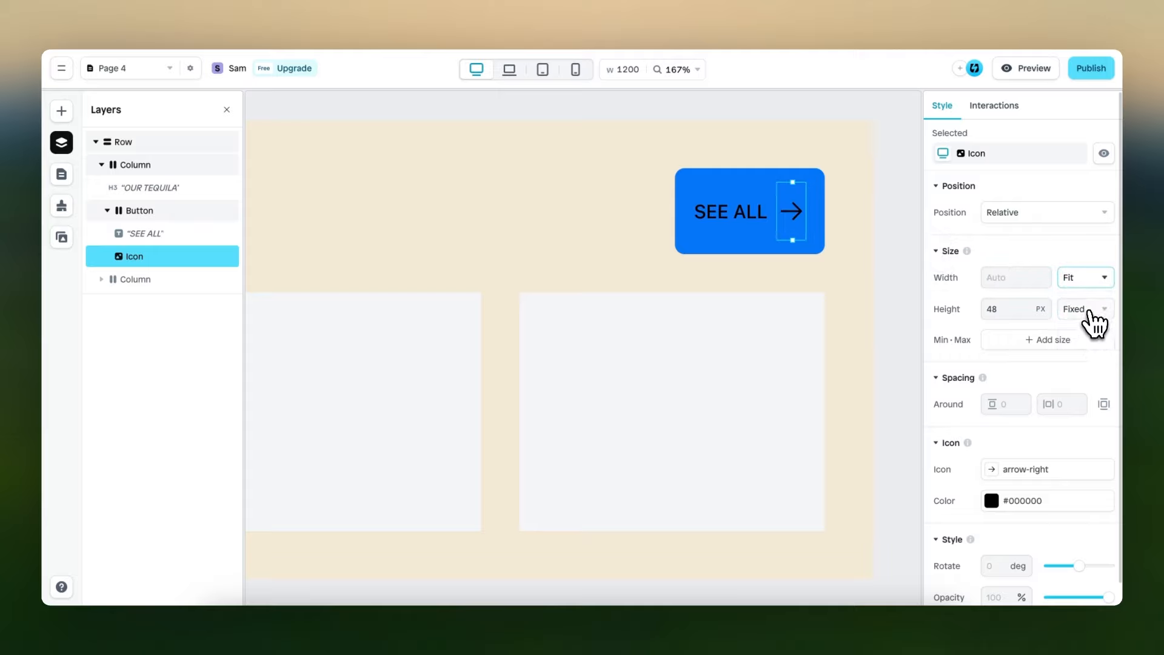
left_click(1089, 311)
left_click(1083, 356)
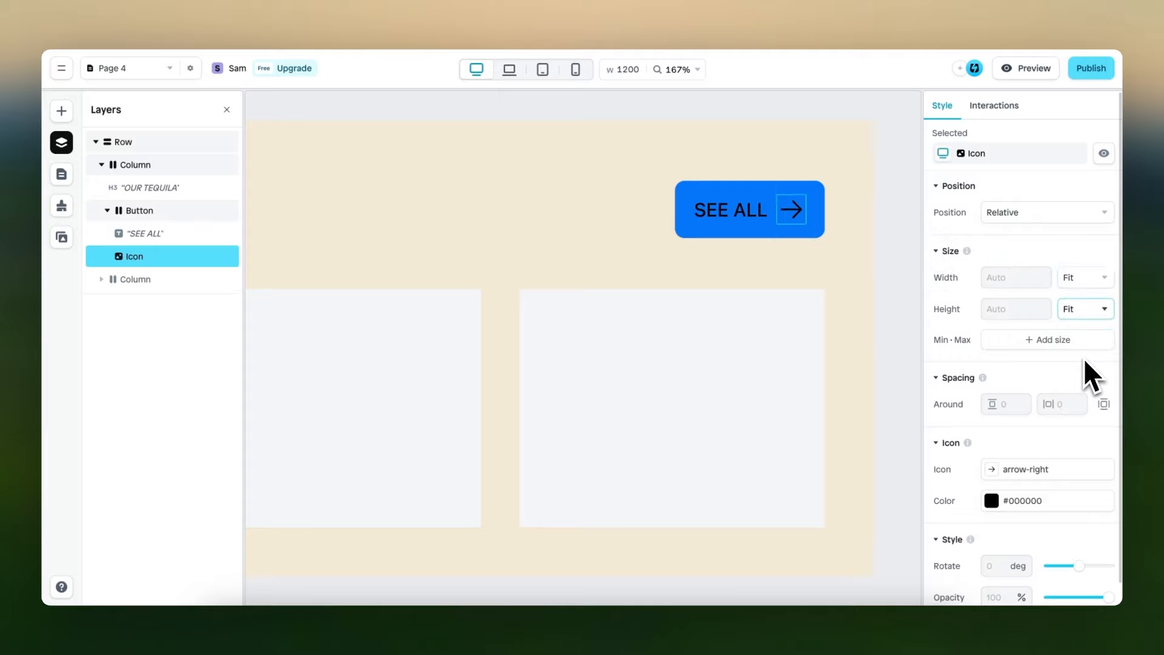
Set the button's horizontal inside spacing to 40
left_click(747, 191)
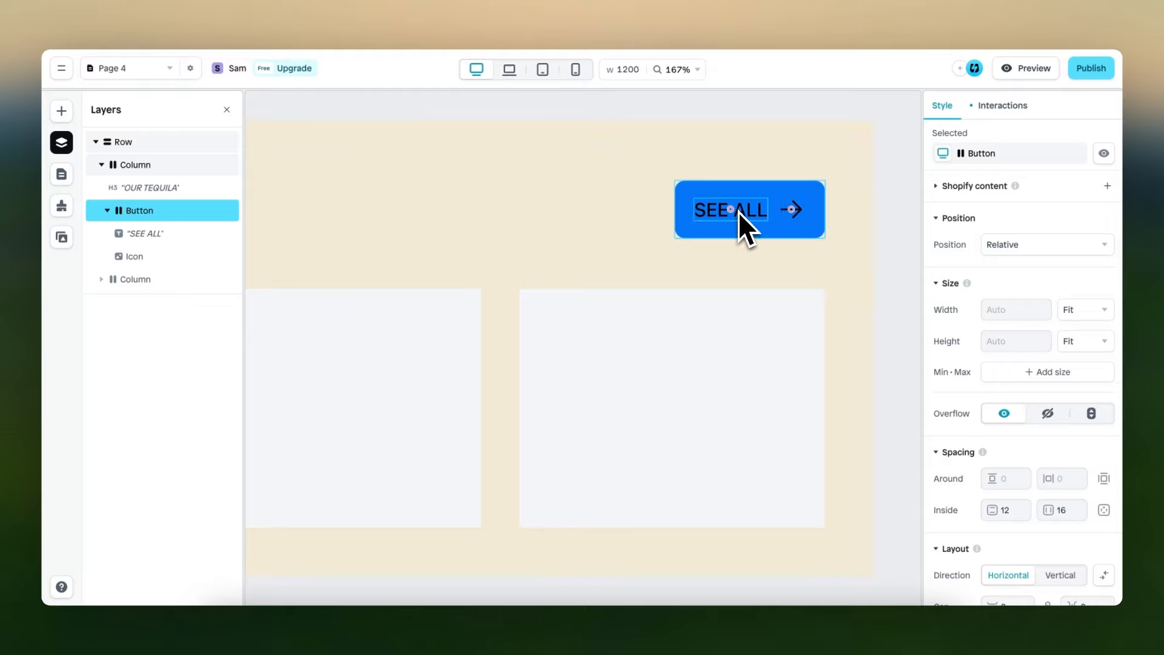
scroll(1018, 376, "down", 3)
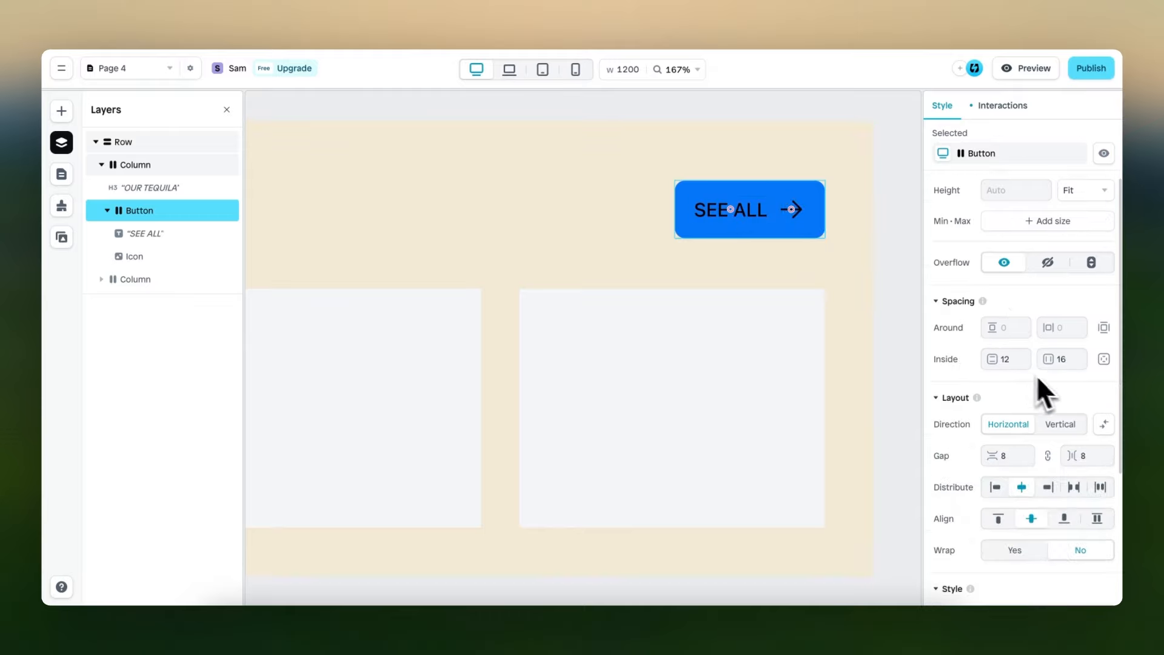
left_click_drag(1067, 362, 1031, 363)
type("40")
Remove the button's blue fill and give it a solid #222222 border with width 1
scroll(1038, 305, "down", 5)
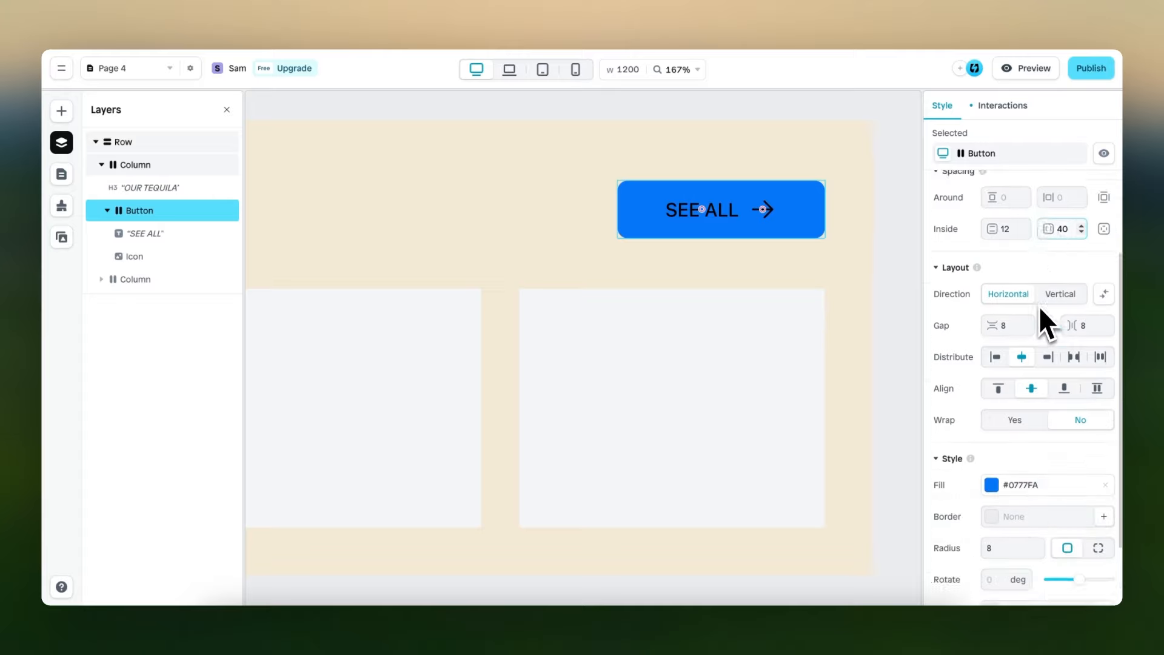
left_click(1105, 386)
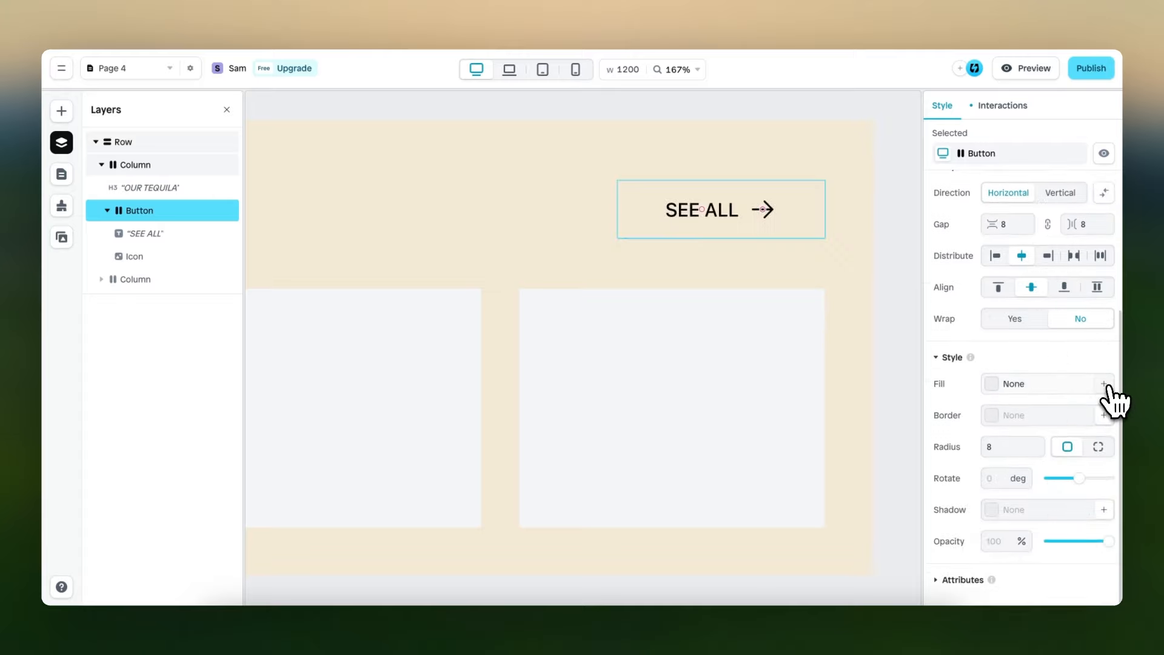
left_click(991, 415)
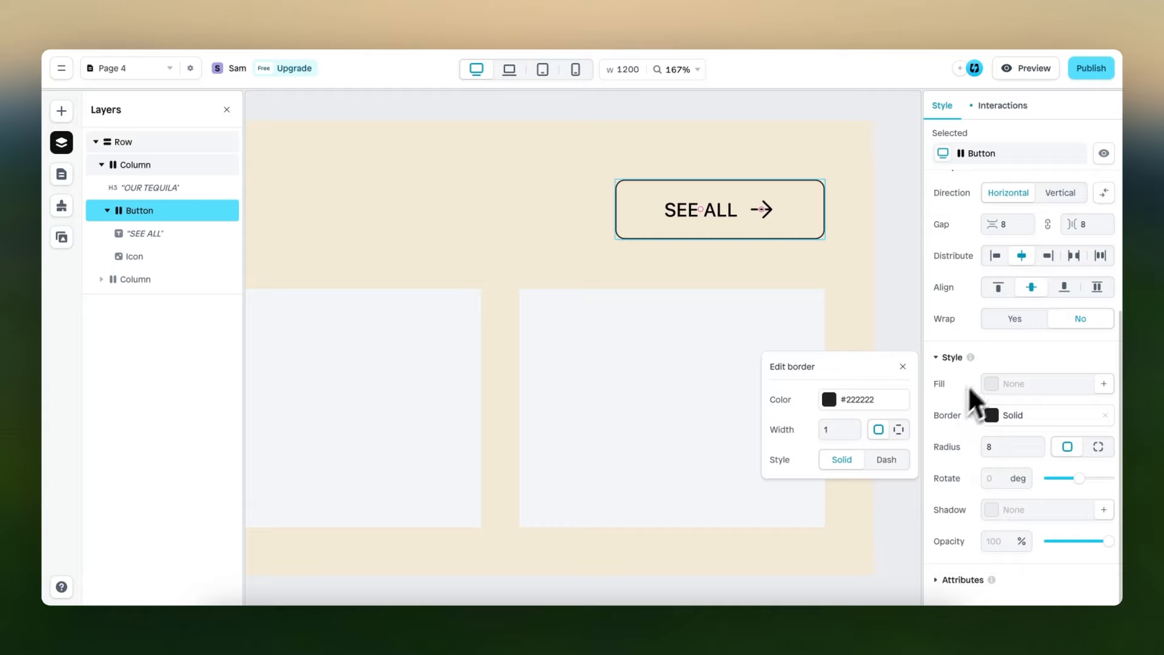
Set the button's corner radius to 4
left_click(999, 447)
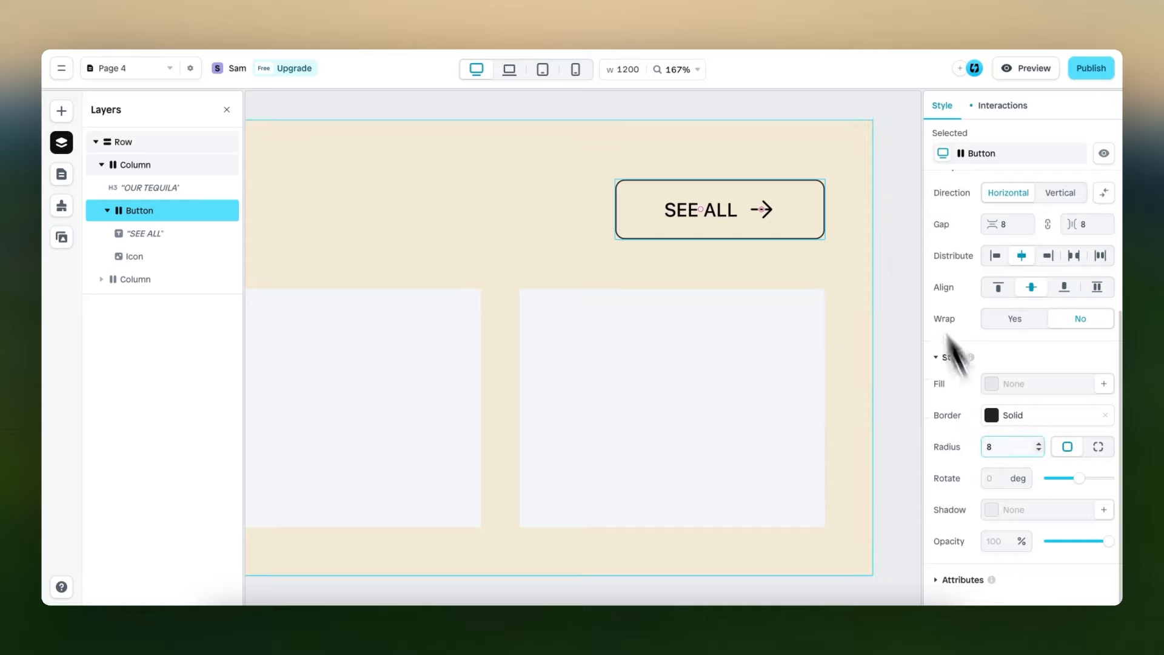
double_click(997, 447)
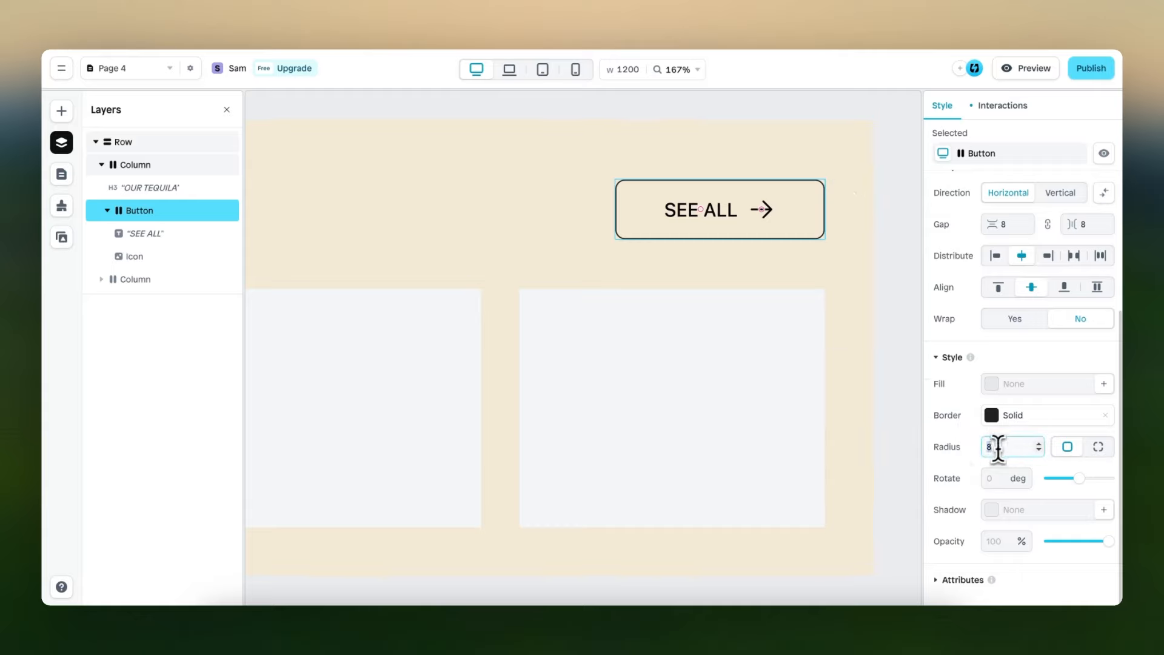
type("4")
left_click(883, 279)
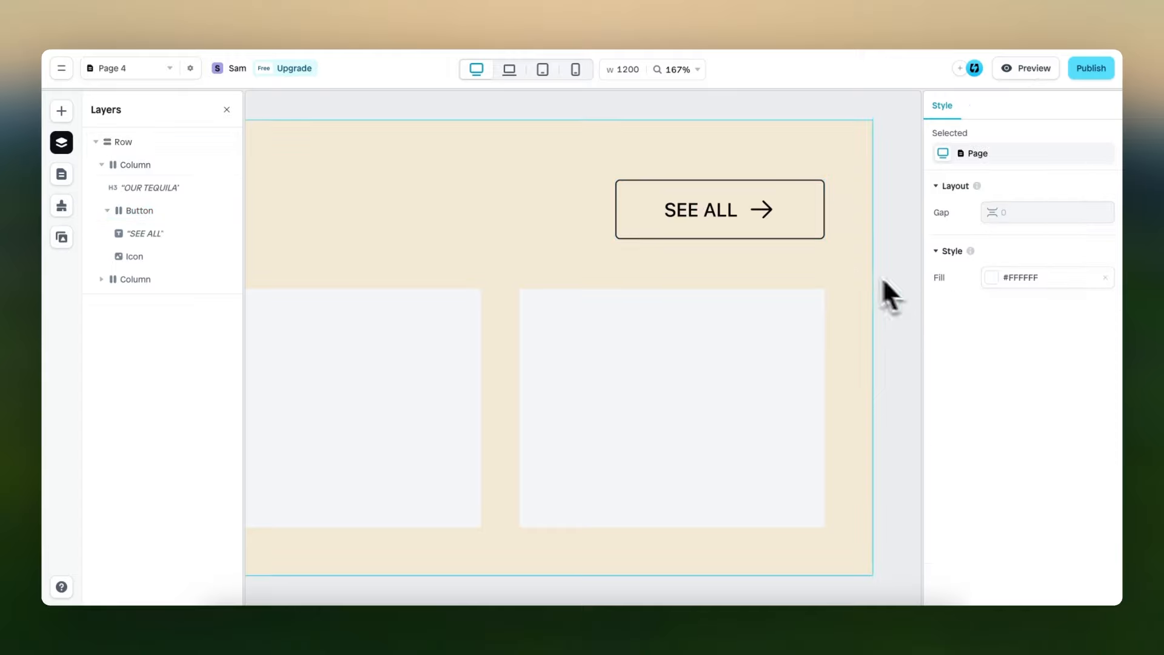
Add a mouse hover trigger to the "SEE ALL" button that changes its fill to #000000
left_click(795, 244)
left_click(791, 202)
scroll(792, 202, "down", 5)
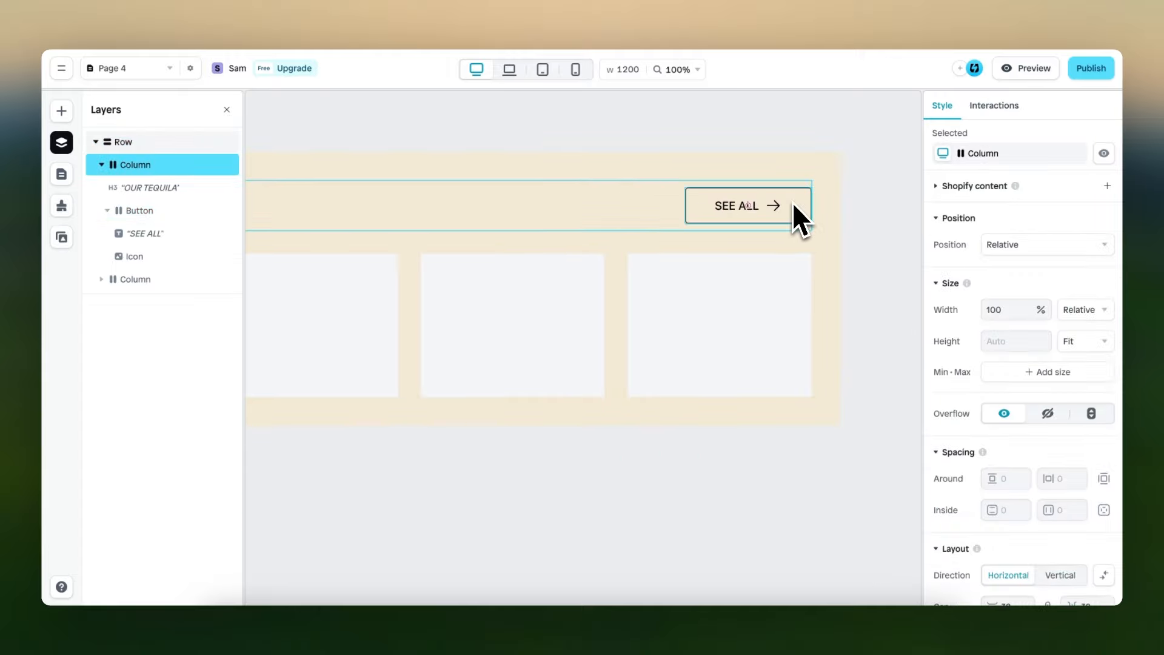
left_click(794, 206)
scroll(801, 214, "up", 2)
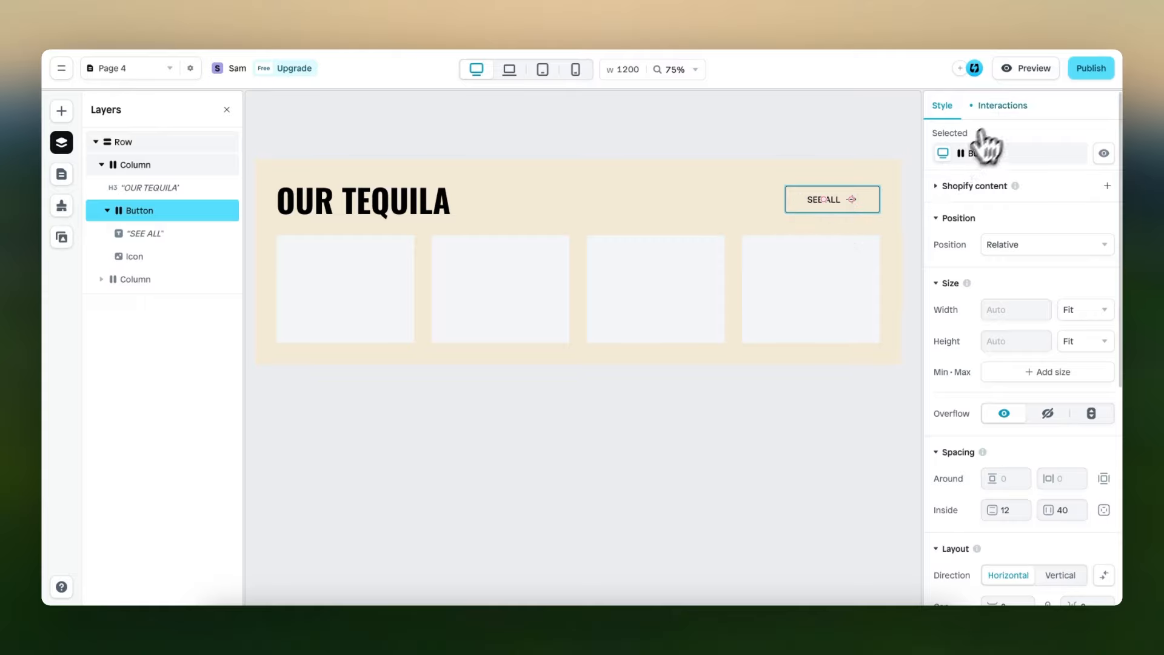
left_click(1002, 108)
left_click(1024, 343)
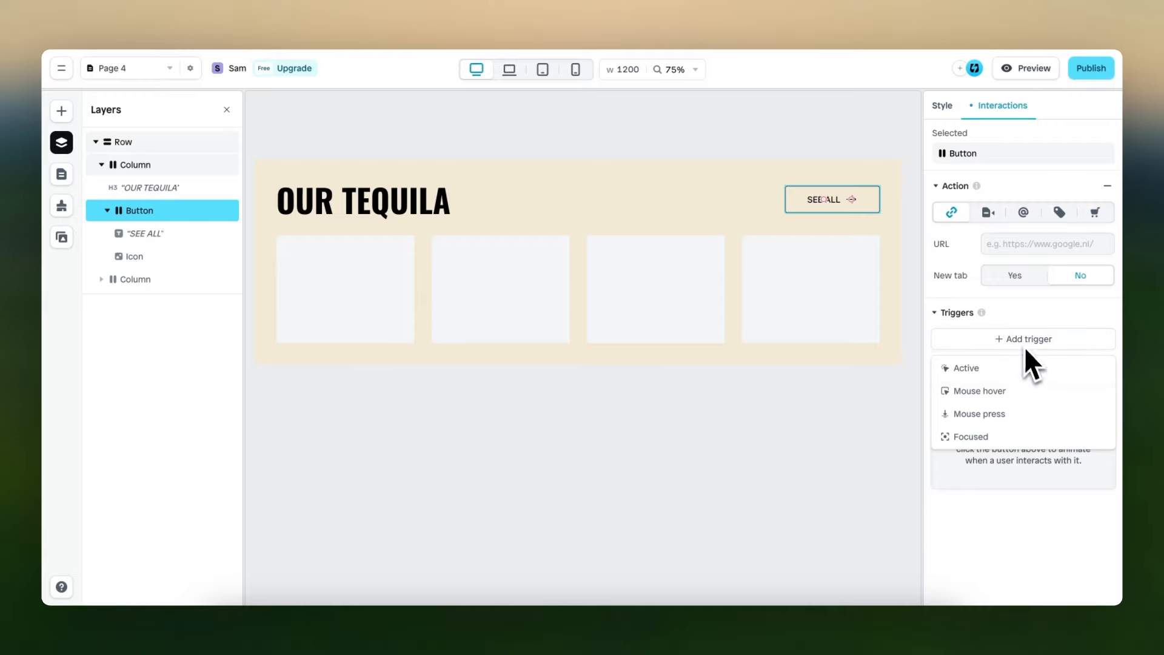
left_click(1026, 394)
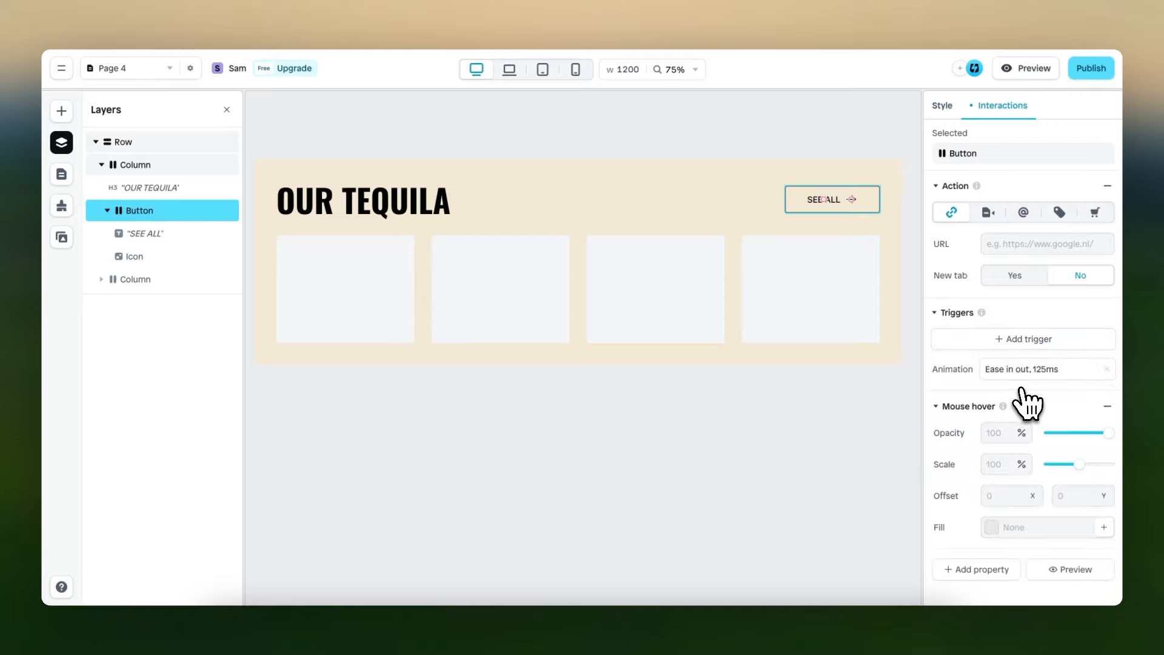
left_click(994, 529)
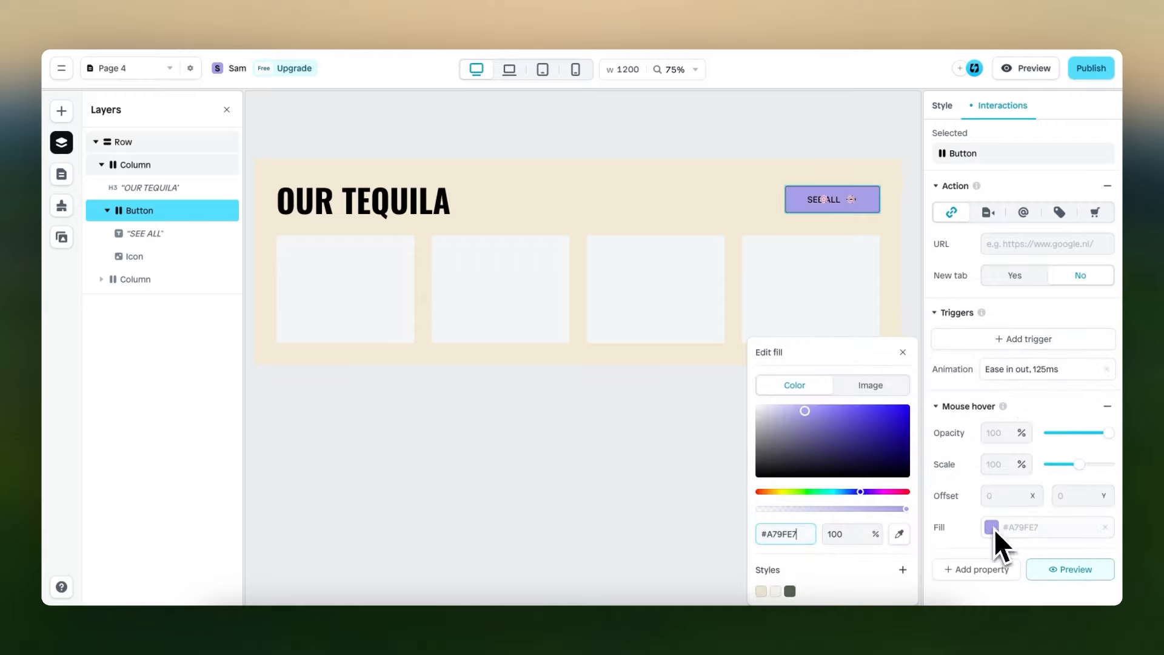
left_click_drag(861, 446, 700, 573)
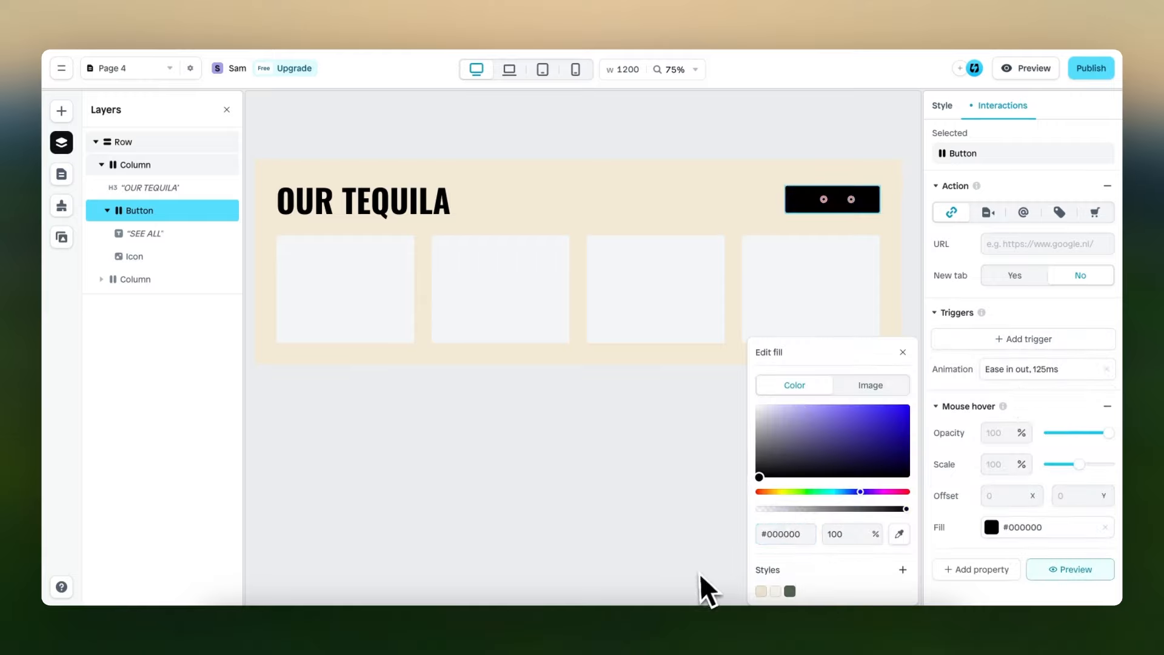
left_click(902, 353)
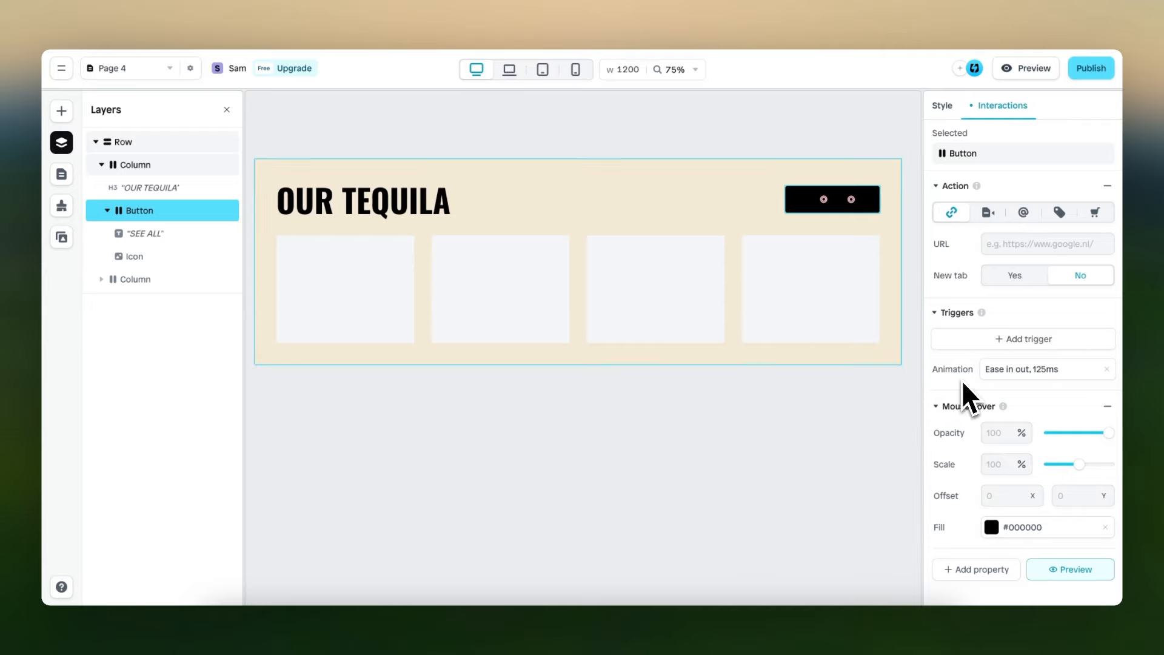
Add a mouse hover trigger to the "SEE ALL" text that changes its color to #FFFFFF
left_click(831, 201)
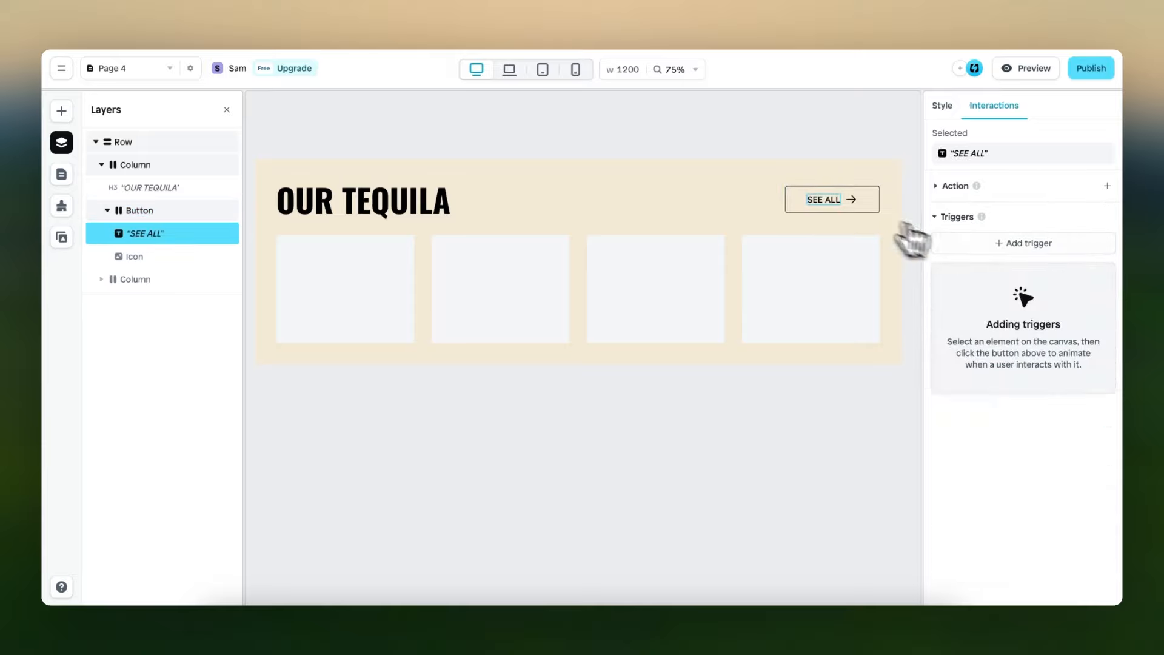
left_click(1006, 244)
left_click(1014, 296)
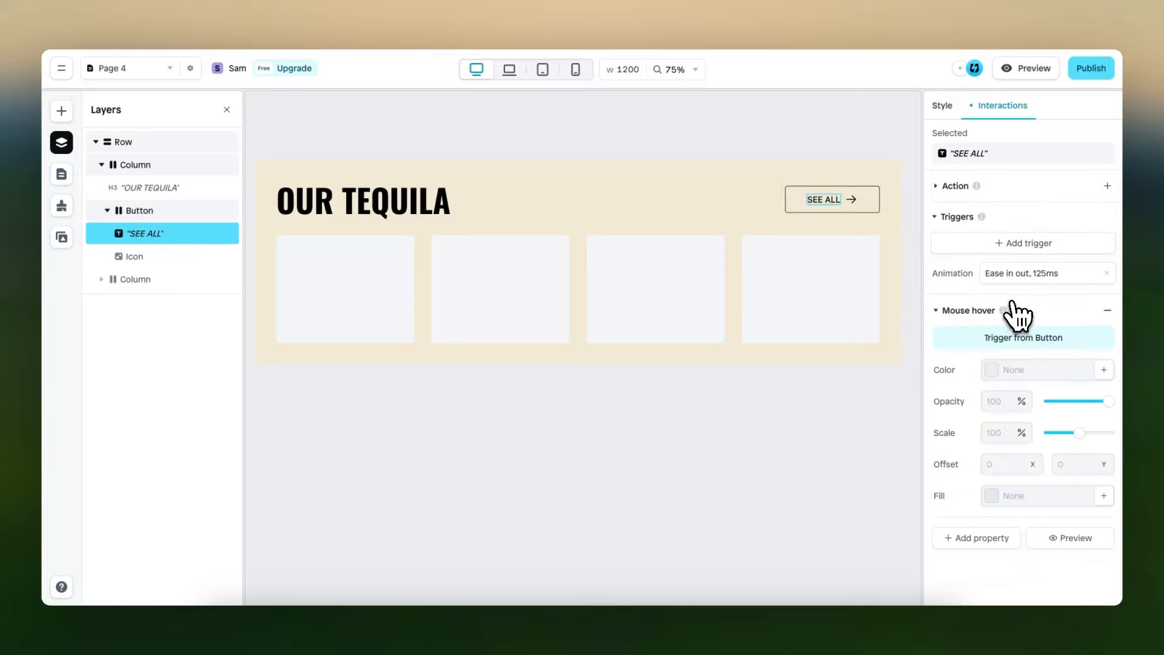
left_click(991, 370)
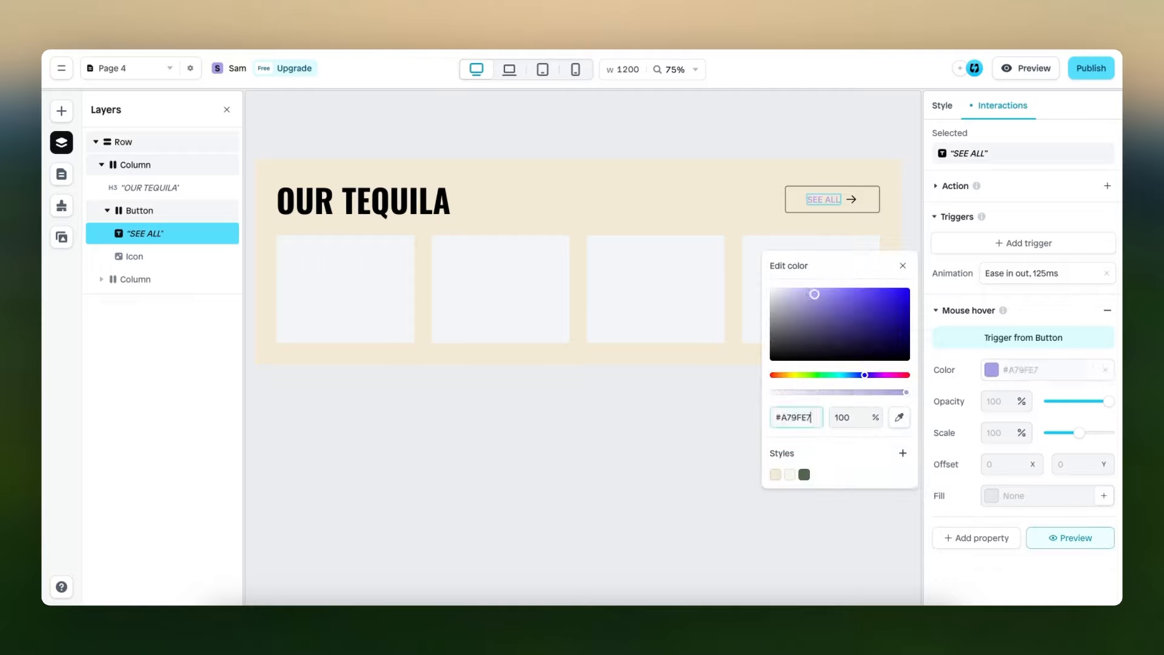
left_click_drag(855, 331, 685, 223)
left_click(904, 267)
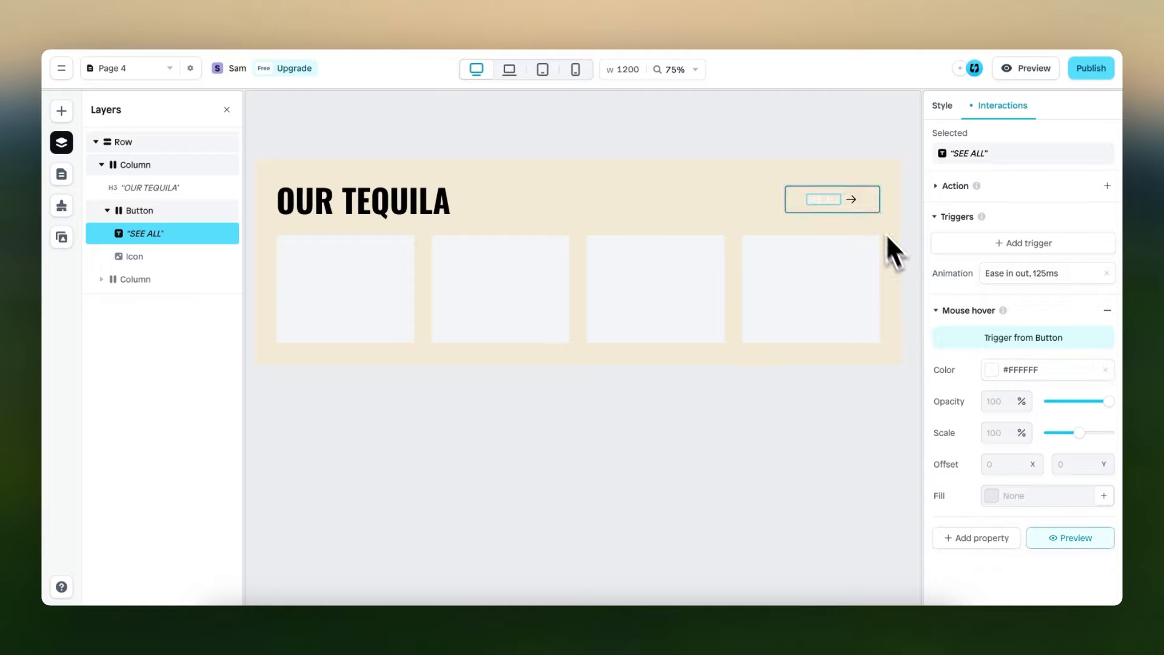
Add a mouse hover trigger to the button's arrow icon that changes its color to #FFFFFF, and preview the hover effect
left_click(852, 198)
left_click(1008, 214)
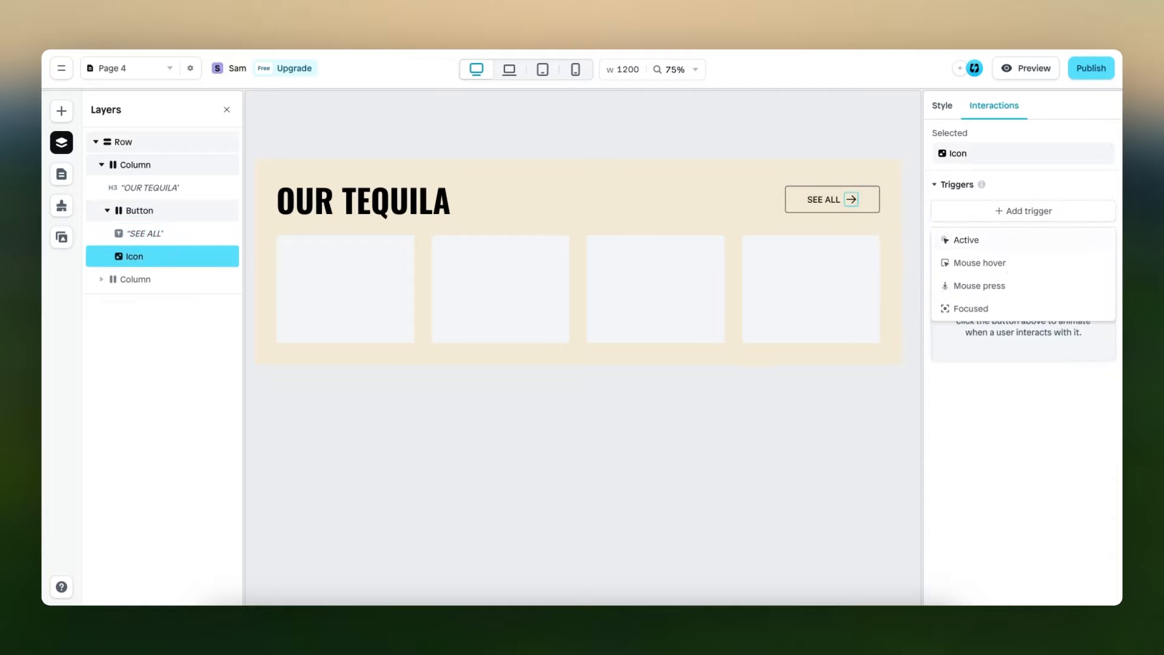
left_click(1009, 265)
left_click(992, 464)
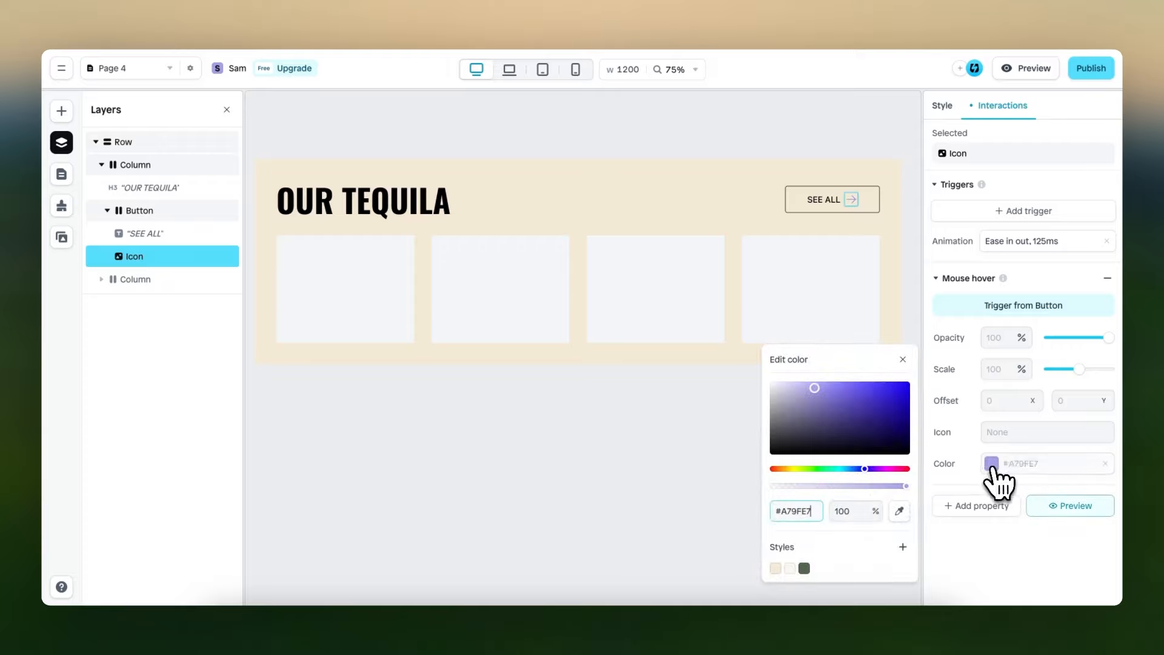
left_click_drag(836, 407, 755, 370)
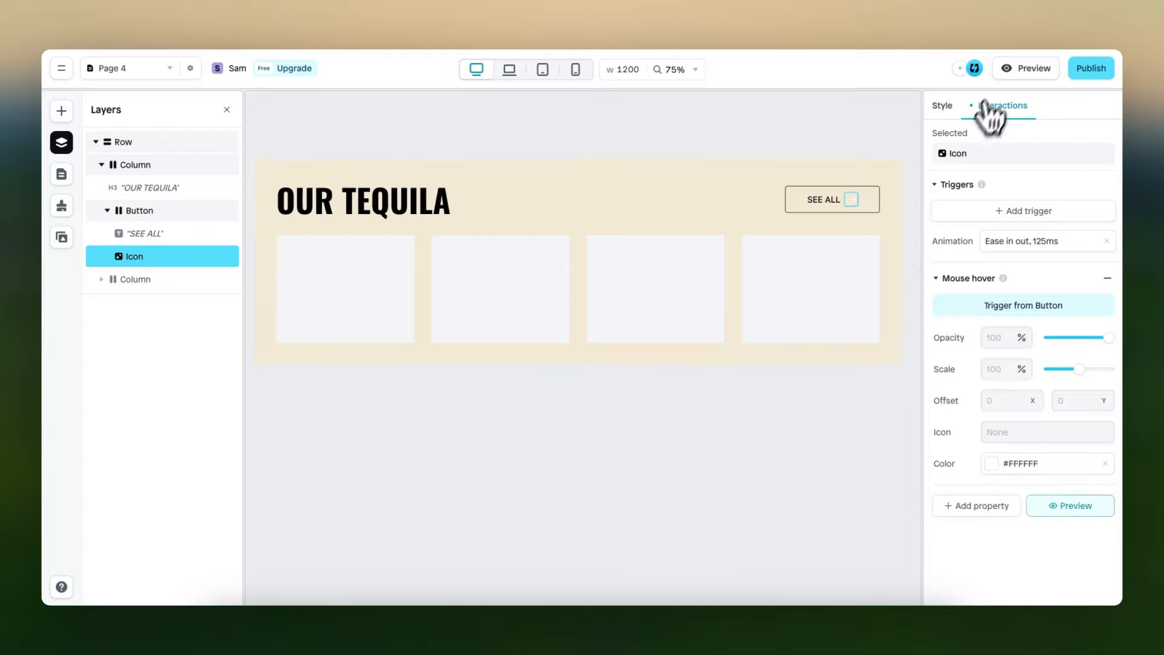
left_click(1027, 68)
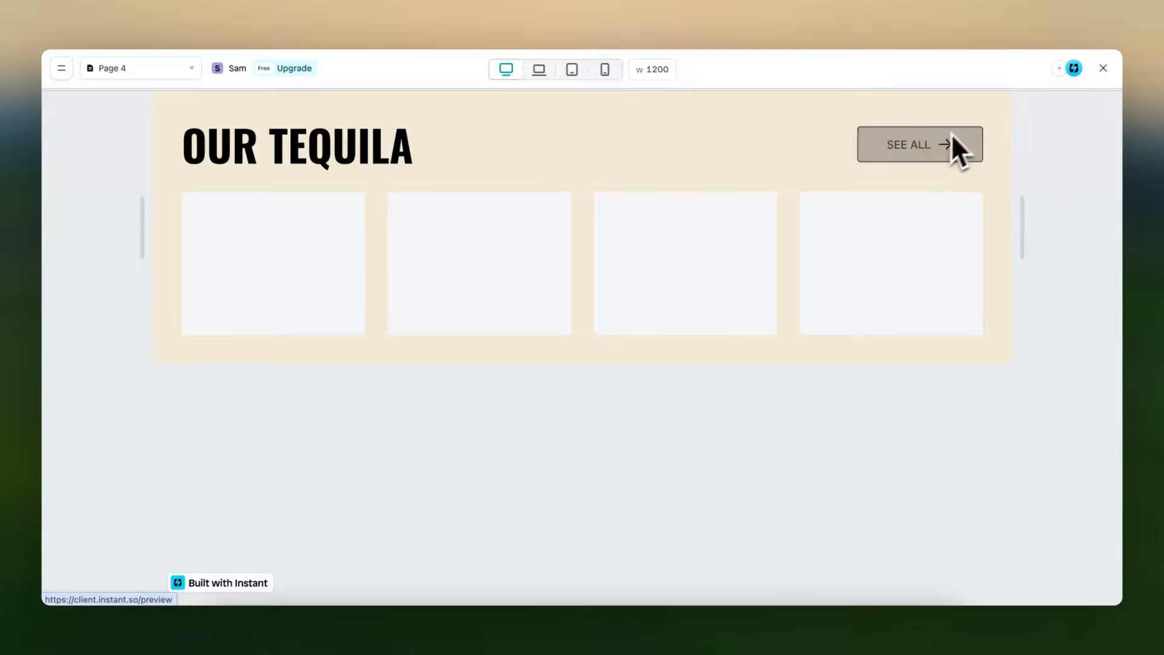
left_click(1102, 68)
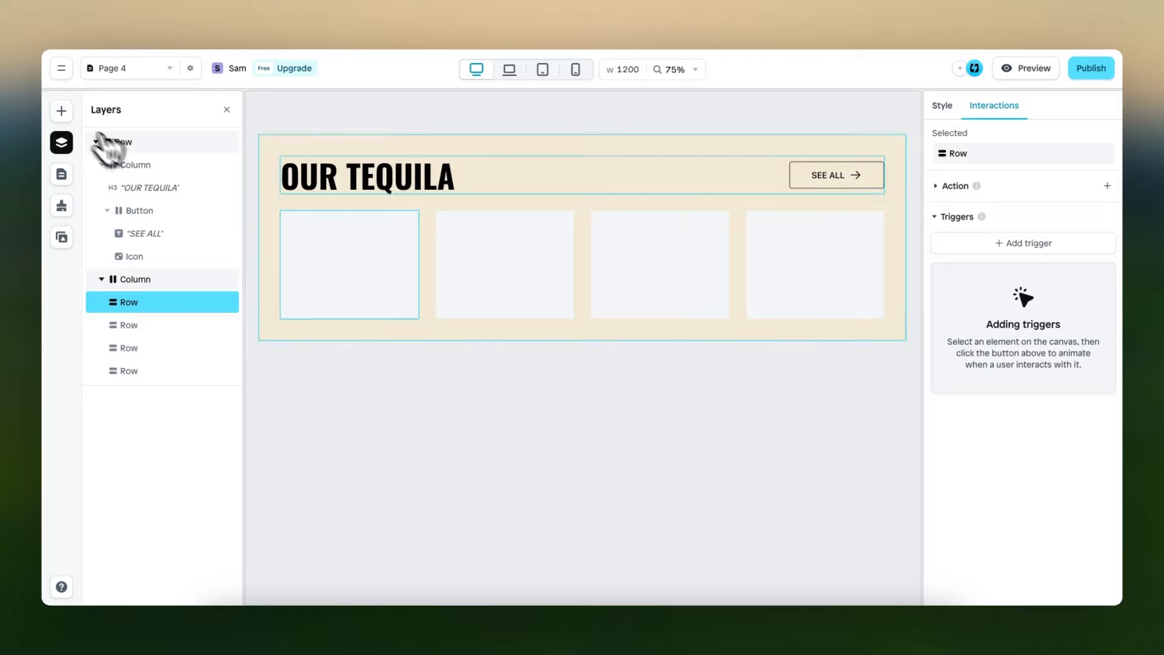
Insert an image placeholder into the first of the four boxes and a single row below it
left_click(62, 111)
left_click_drag(194, 299, 356, 260)
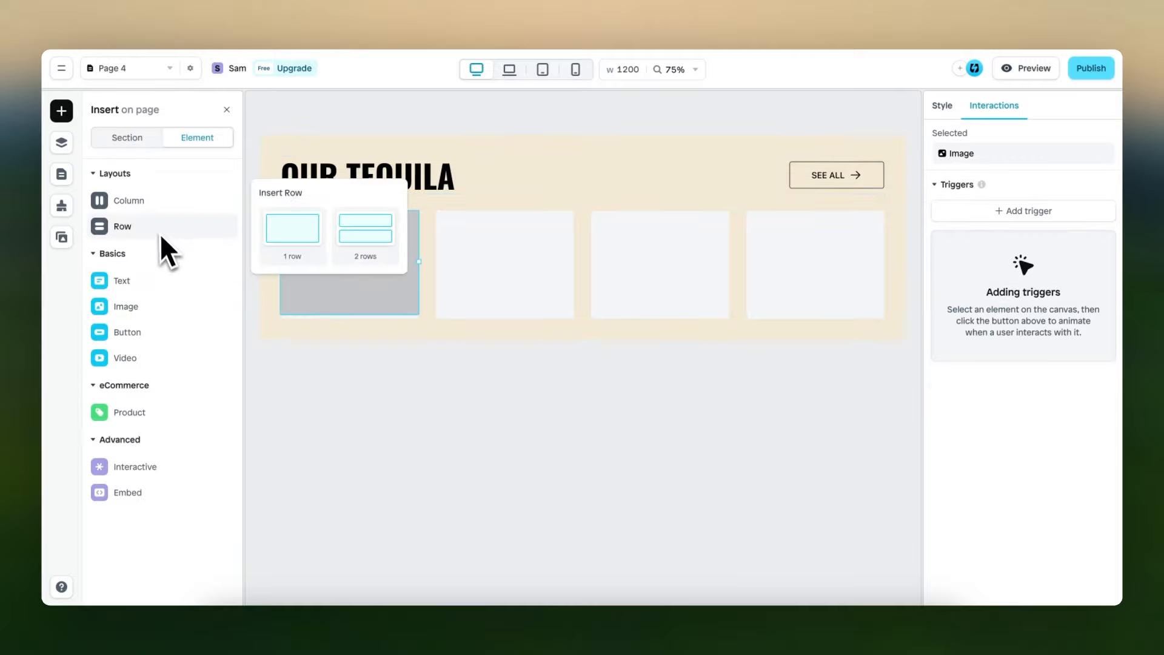
left_click_drag(149, 233, 351, 312)
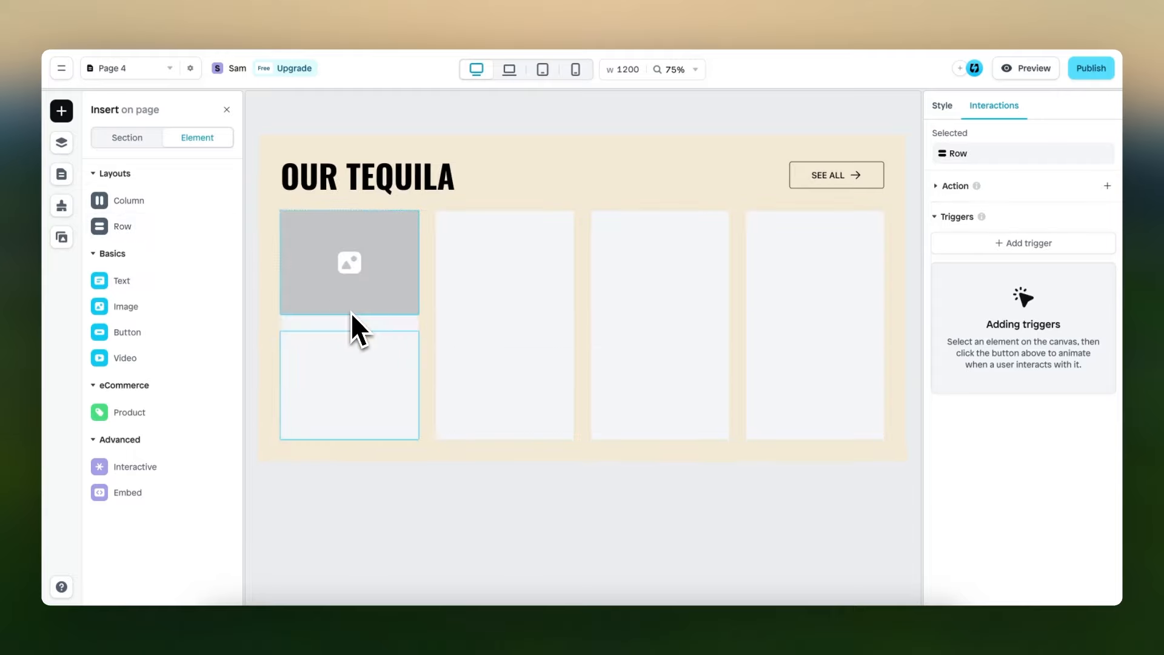
Insert a primary button into the new row under the image, and a heading above that button
mouse_move(151, 327)
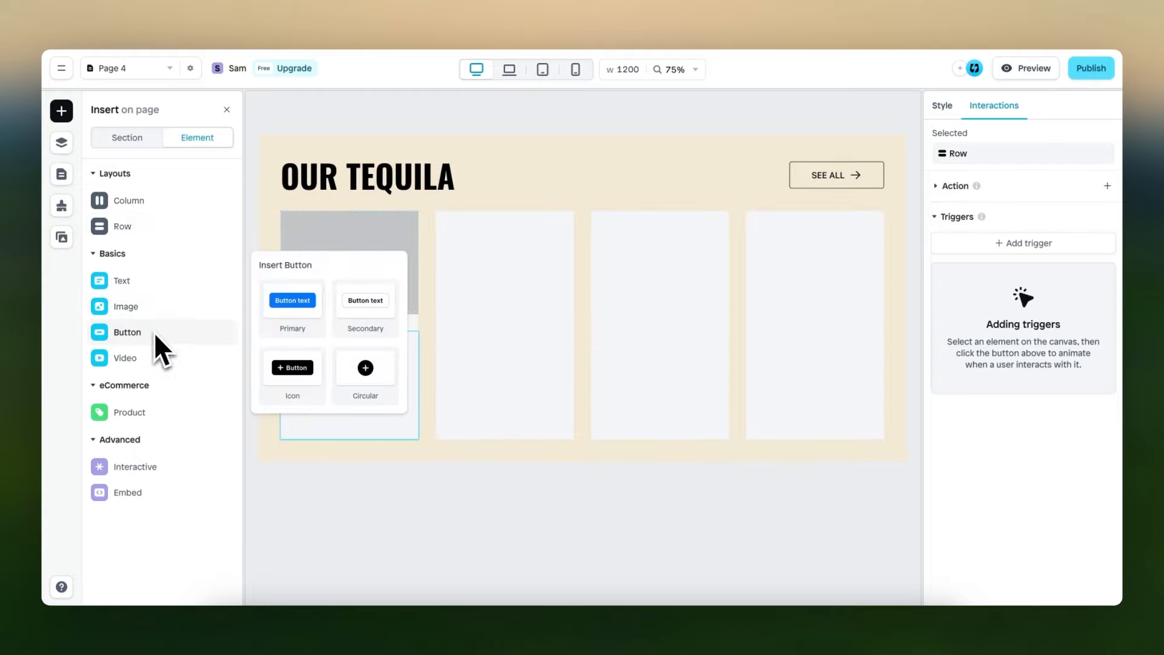
left_click_drag(273, 308, 337, 395)
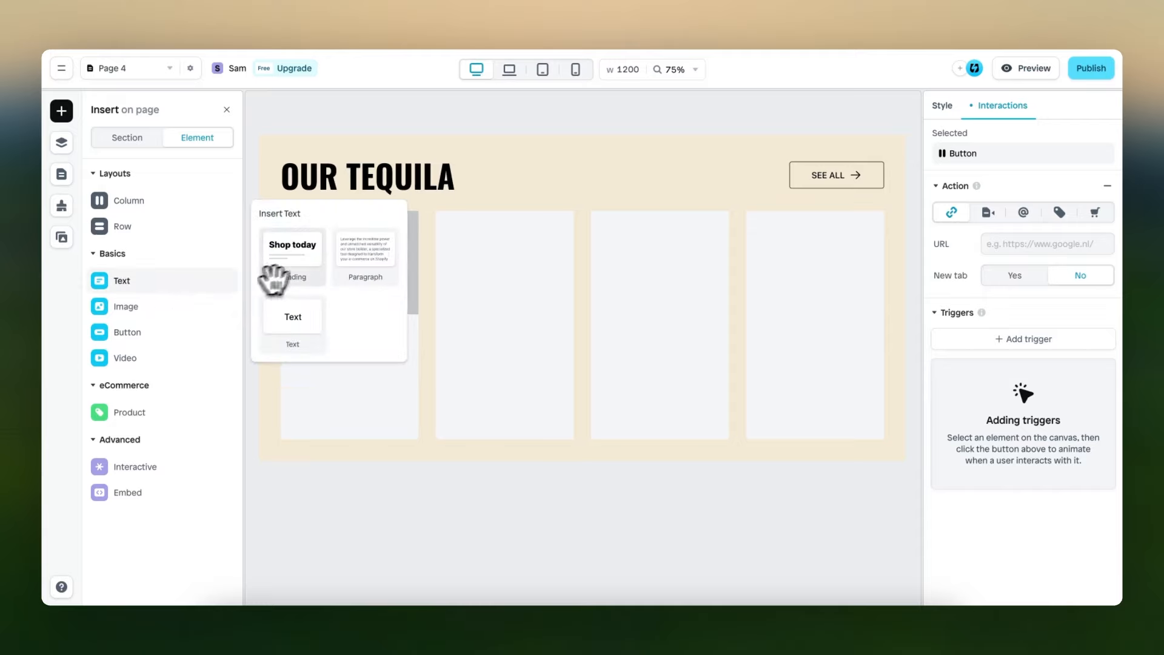
left_click_drag(274, 276, 363, 344)
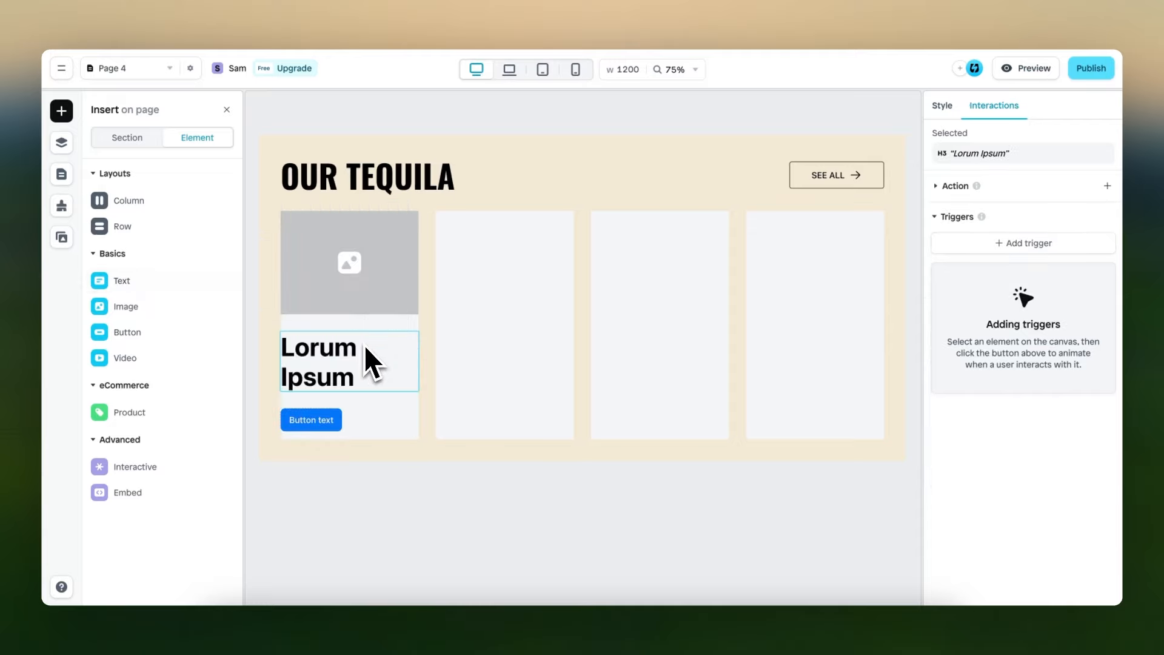
Change the fill of the first card's outer row to the saved off-white style Color 2 (#FAF7EF)
left_click(388, 402)
left_click(390, 321)
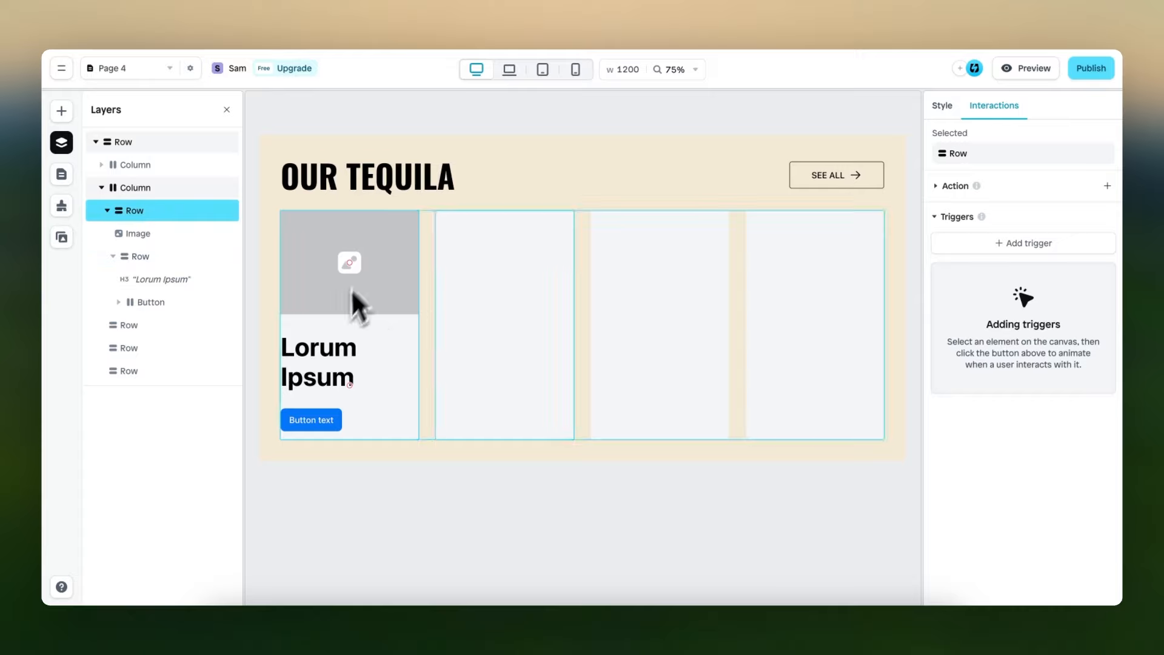
left_click(943, 105)
scroll(1007, 316, "down", 6)
left_click(1001, 384)
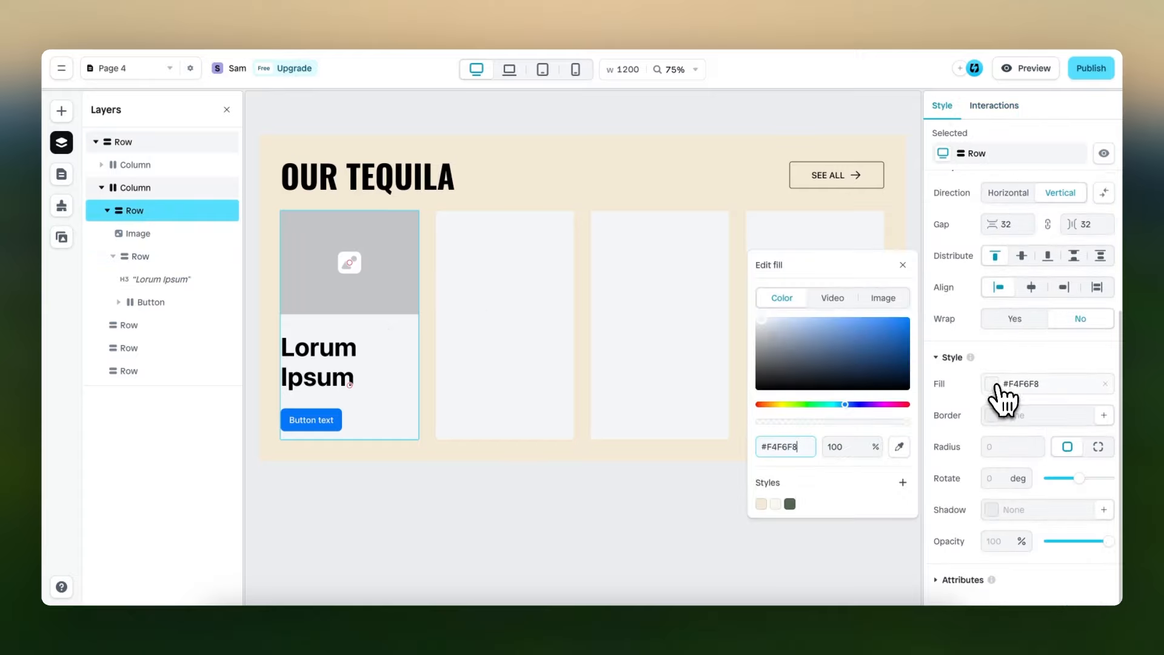
left_click(776, 504)
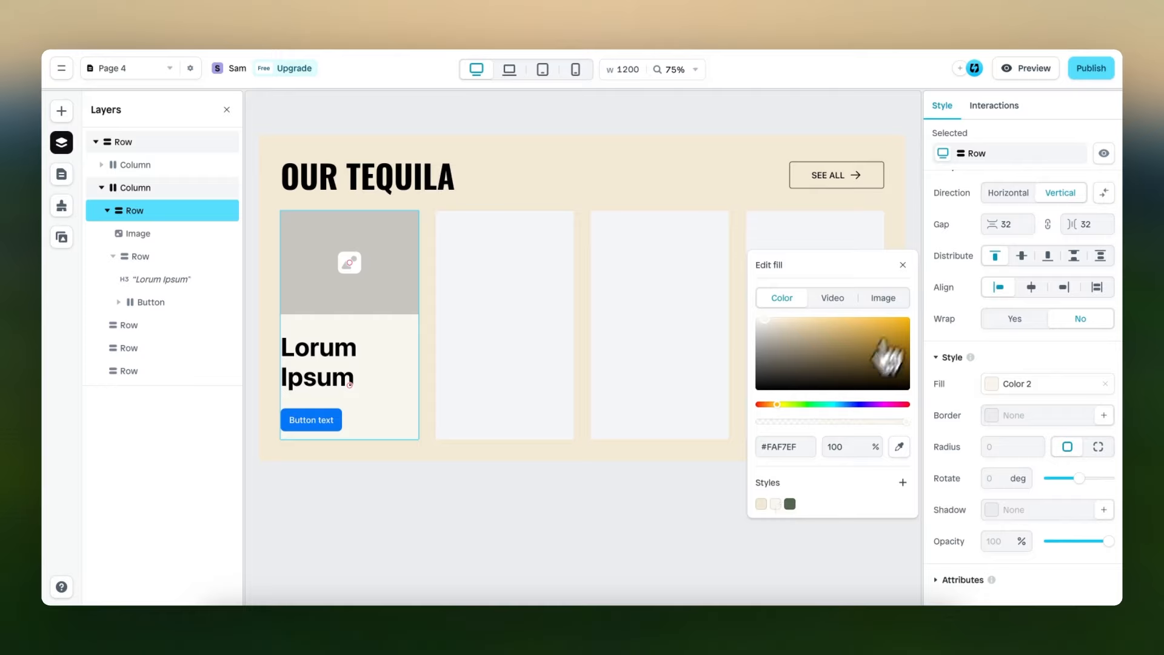
left_click(903, 265)
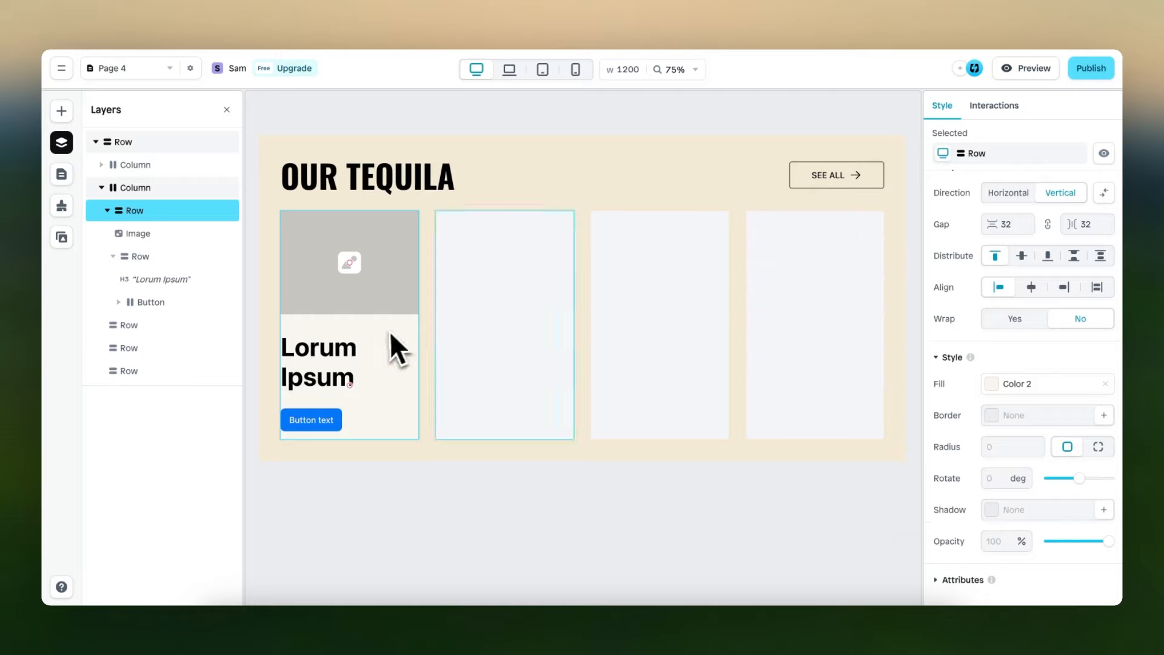
Set the first card's inside spacing to 12 both vertically and horizontally
scroll(1003, 370, "up", 3)
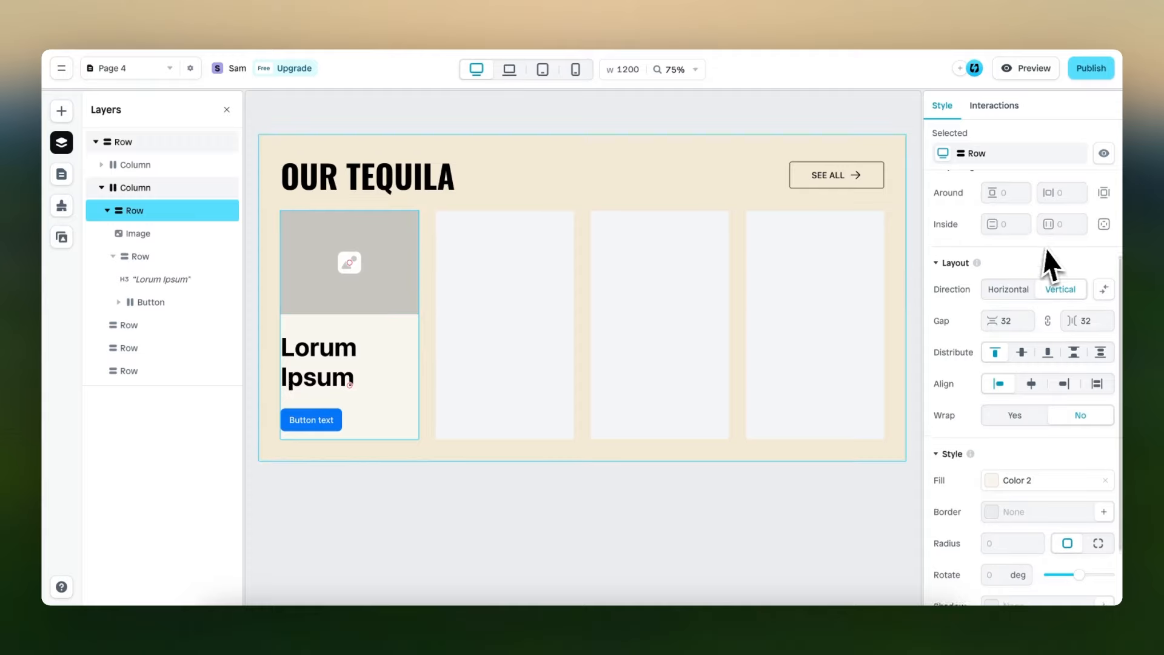
scroll(1030, 257, "up", 2)
type("12")
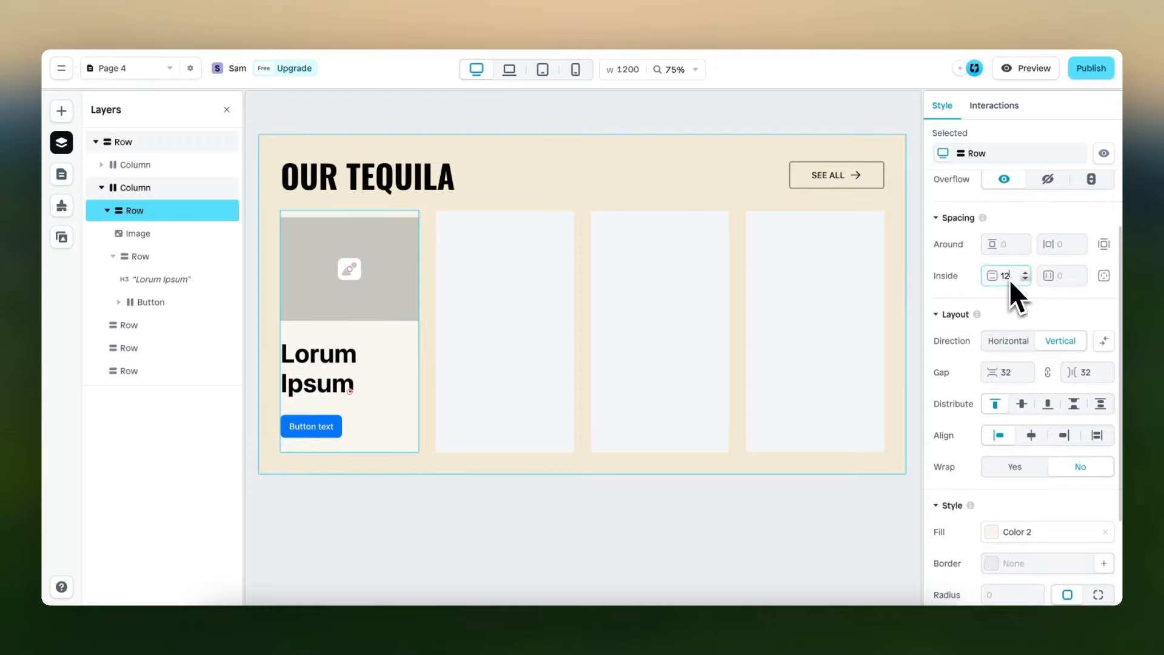
left_click(1063, 276)
type("12")
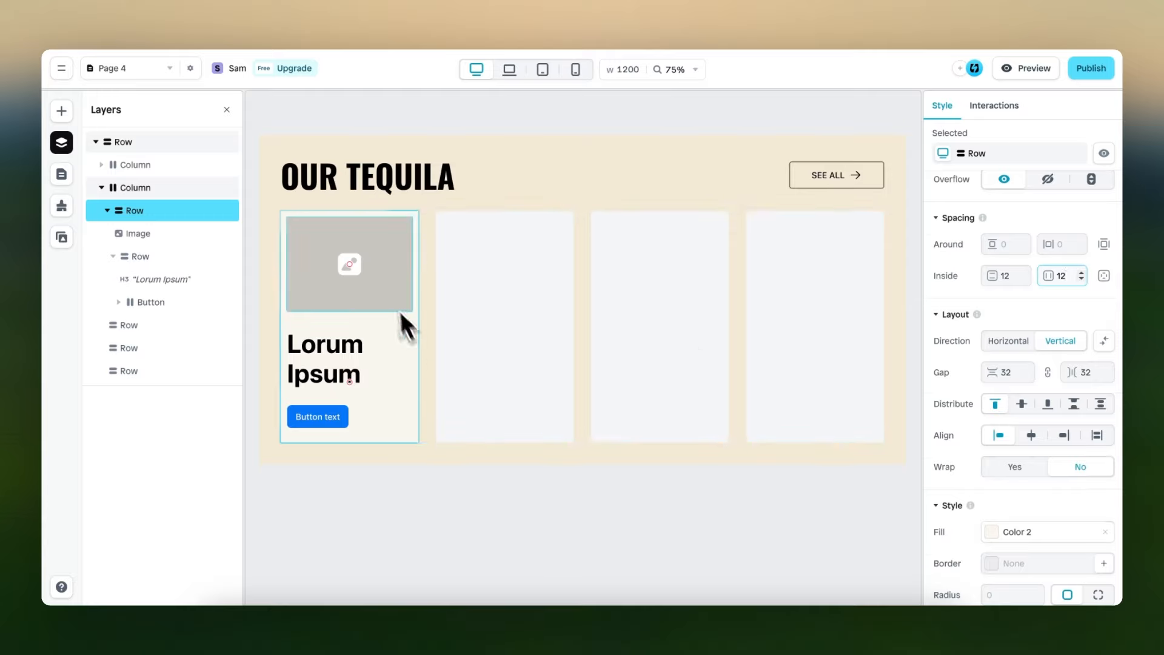
Connect the first card's outer row to Shopify content with the product 181 BLANCO as its source
left_click(333, 293)
scroll(282, 285, "up", 3)
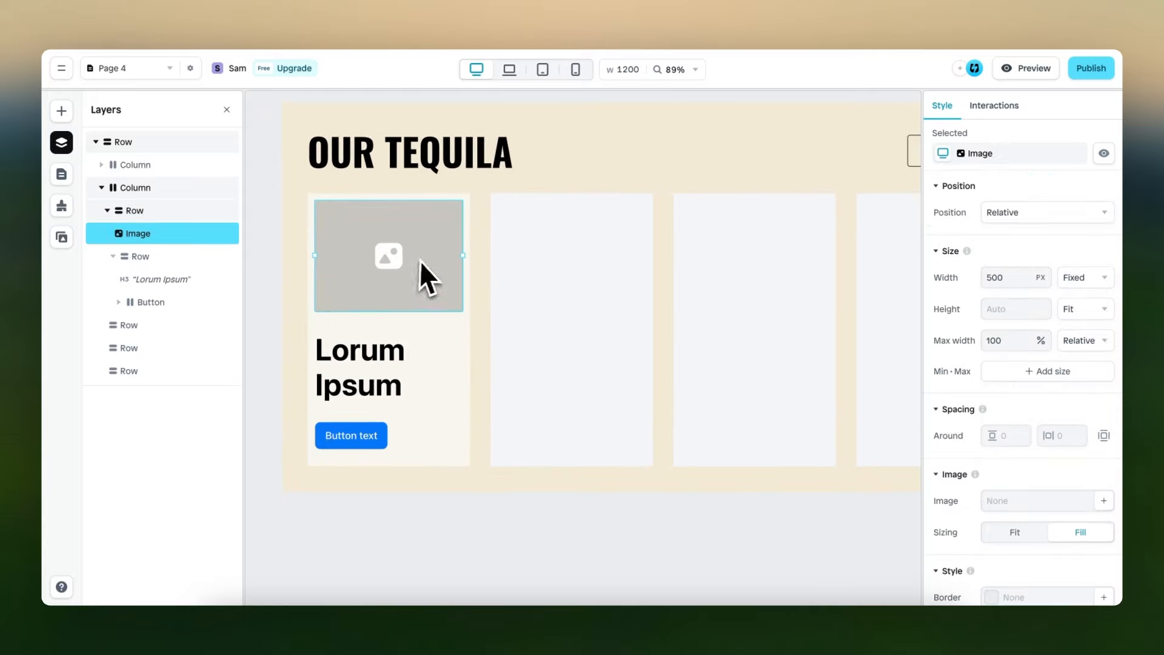
left_click(460, 315)
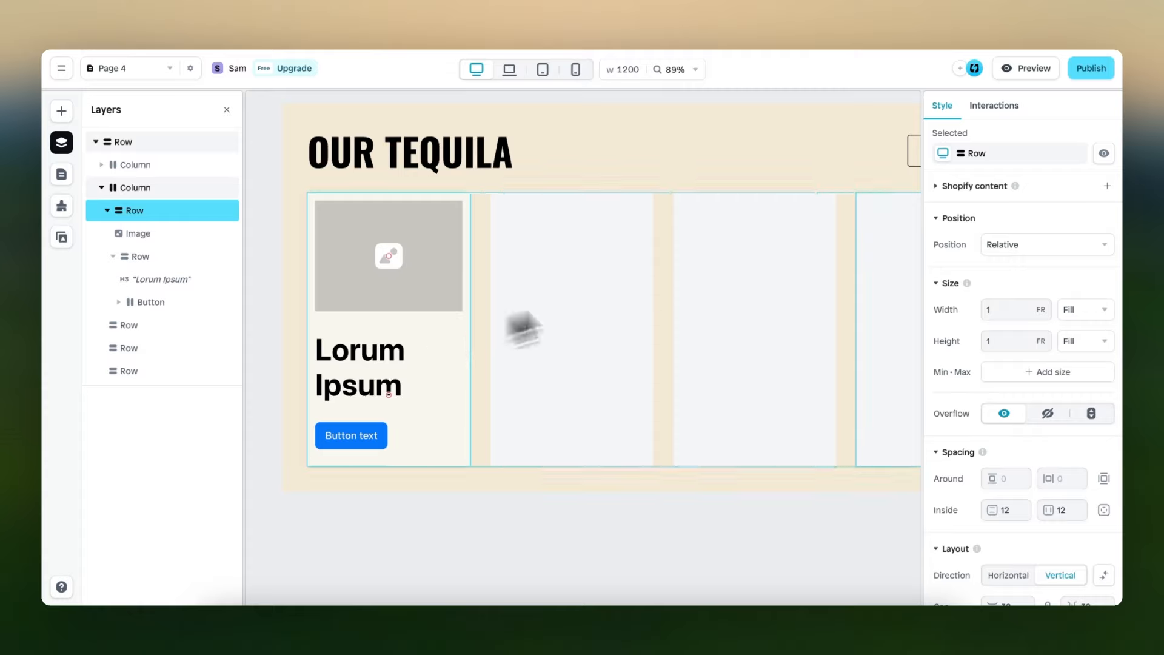
left_click(978, 188)
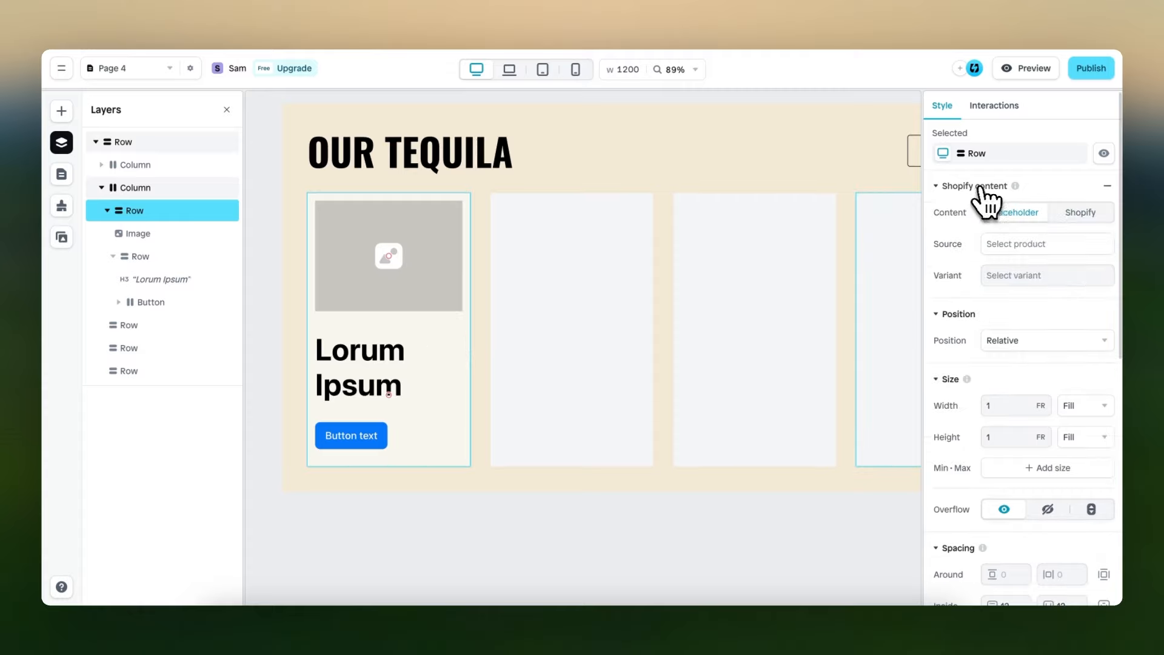
left_click(1076, 243)
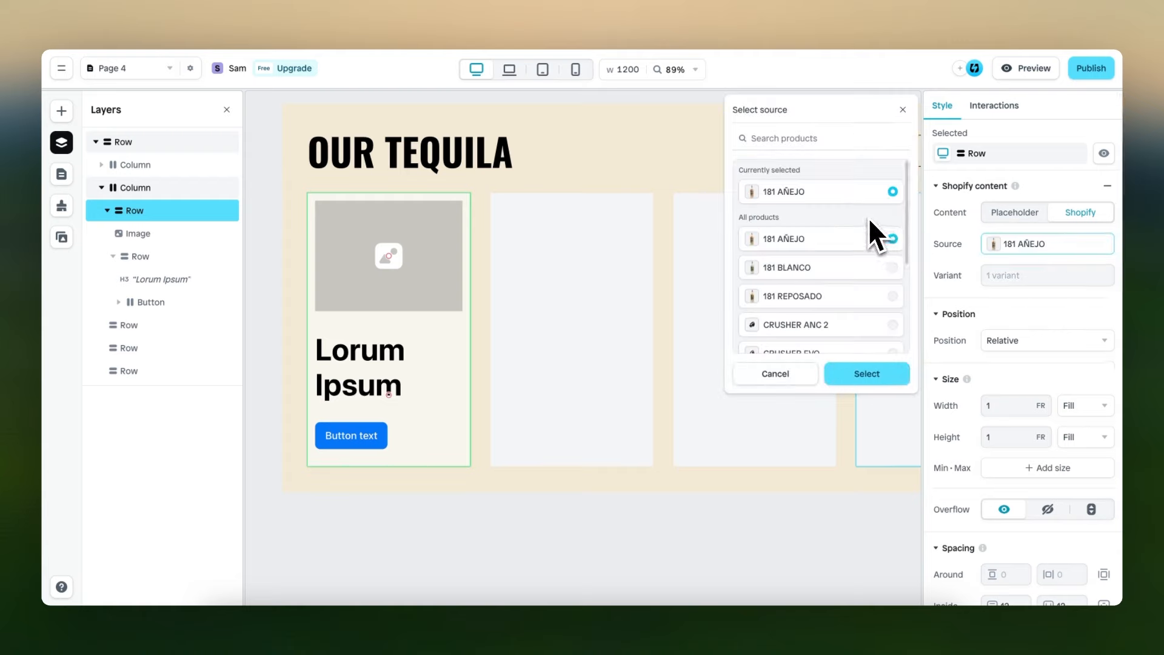
left_click(892, 267)
left_click(884, 370)
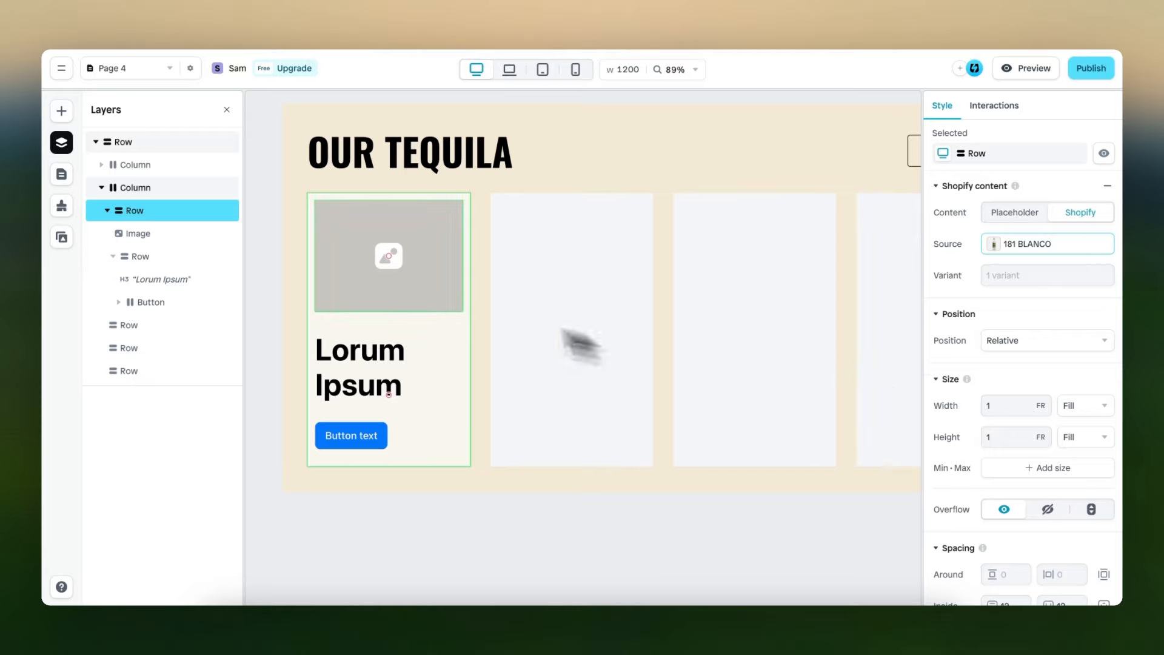
Switch the first card's image content to dynamic so it uses the product's featured image
left_click(413, 271)
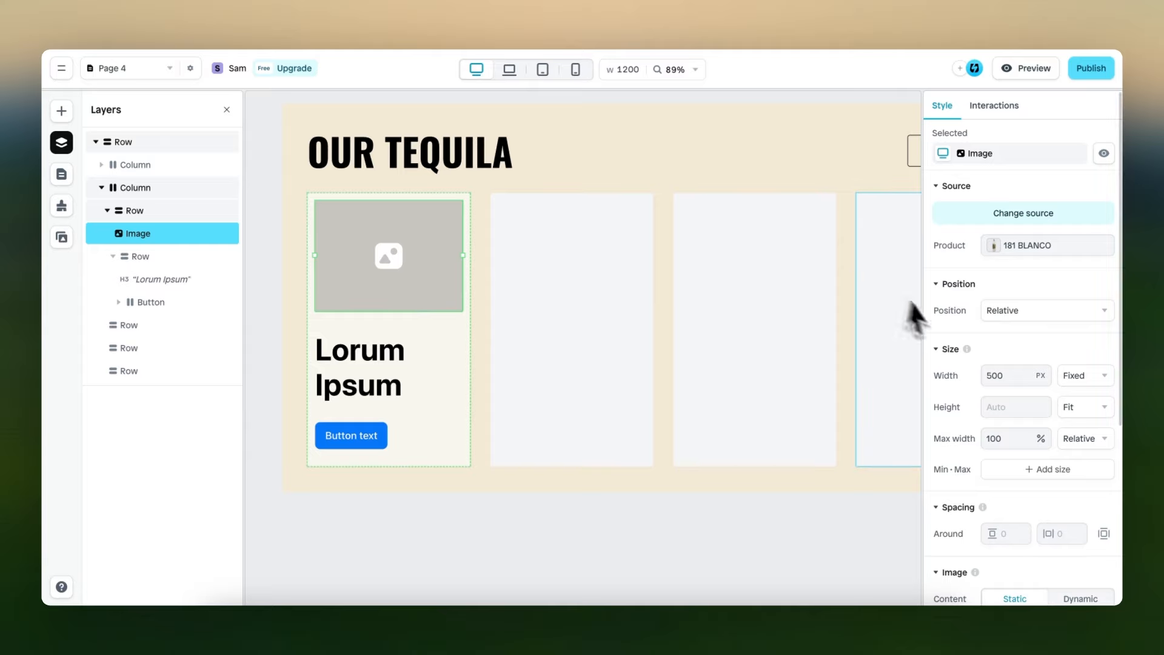
scroll(967, 344, "down", 2)
scroll(966, 344, "down", 6)
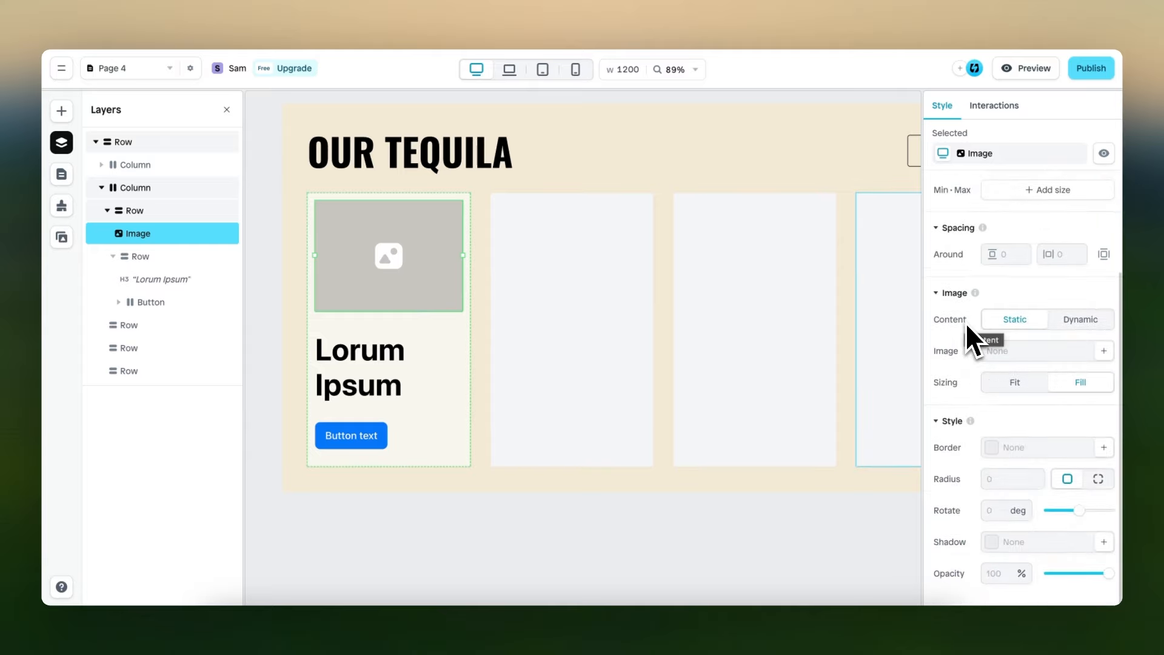
left_click(1085, 321)
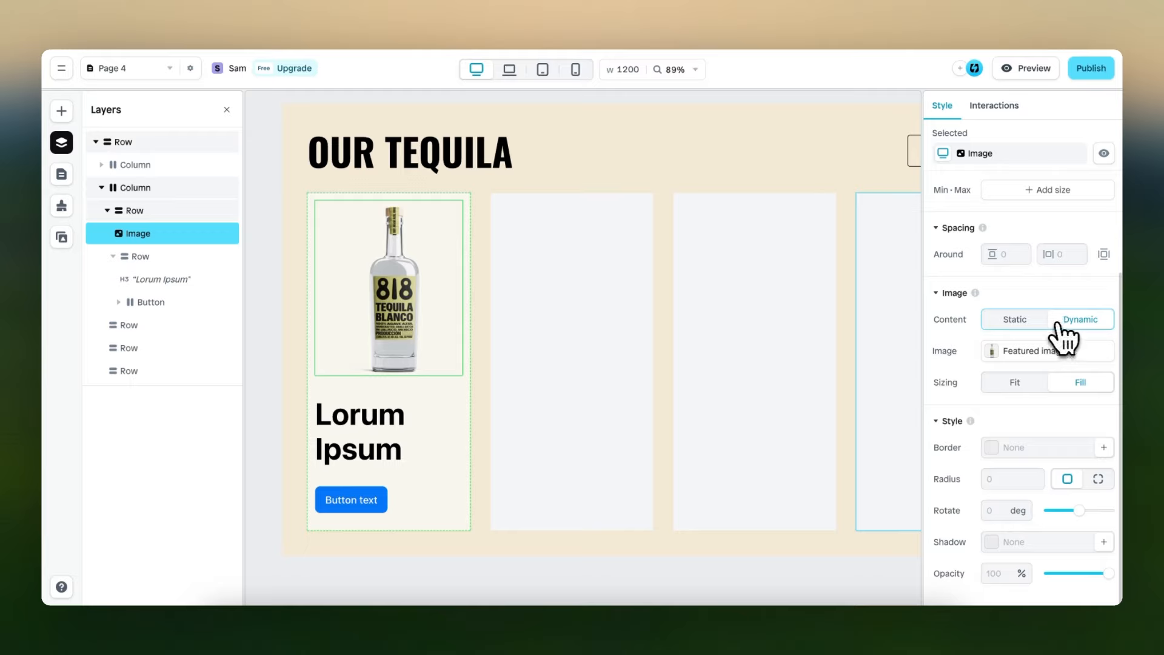
Make the card's "Lorum Ipsum" heading dynamic with Product title as its source
left_click(394, 432)
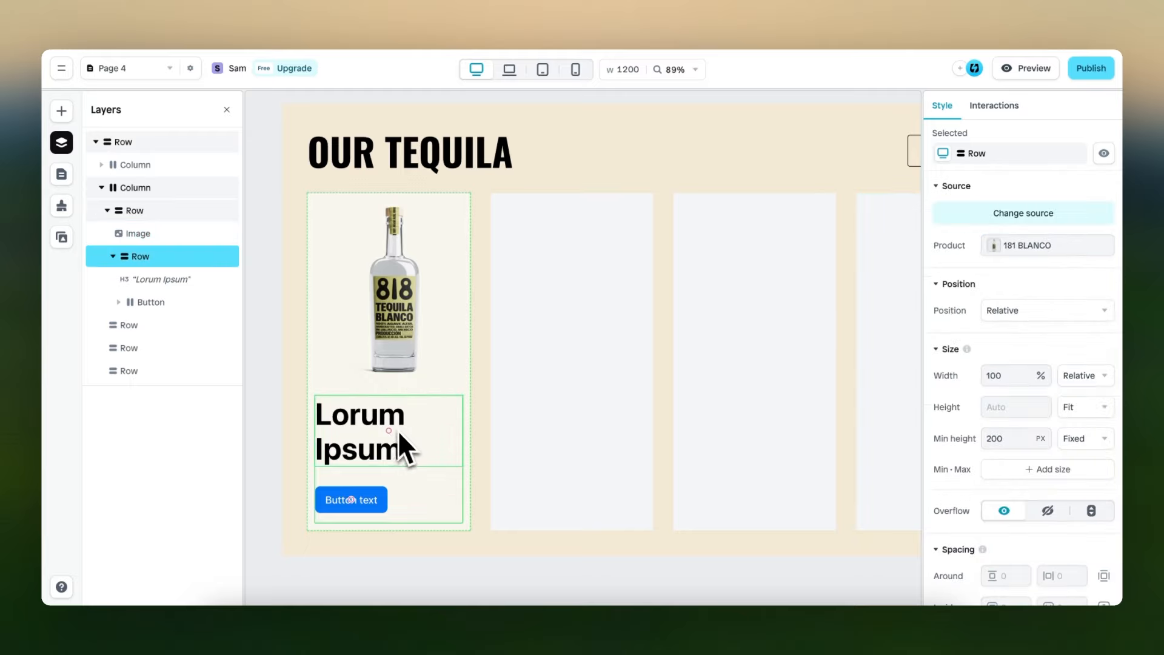
left_click(386, 453)
scroll(962, 453, "down", 6)
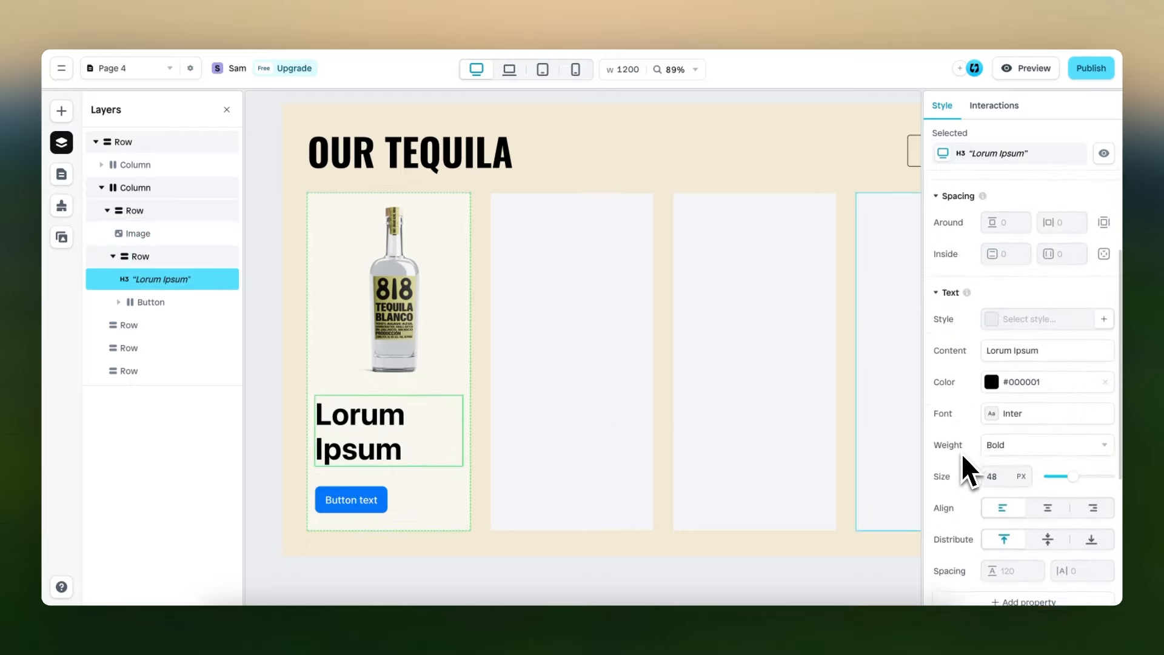
left_click(987, 347)
left_click(885, 331)
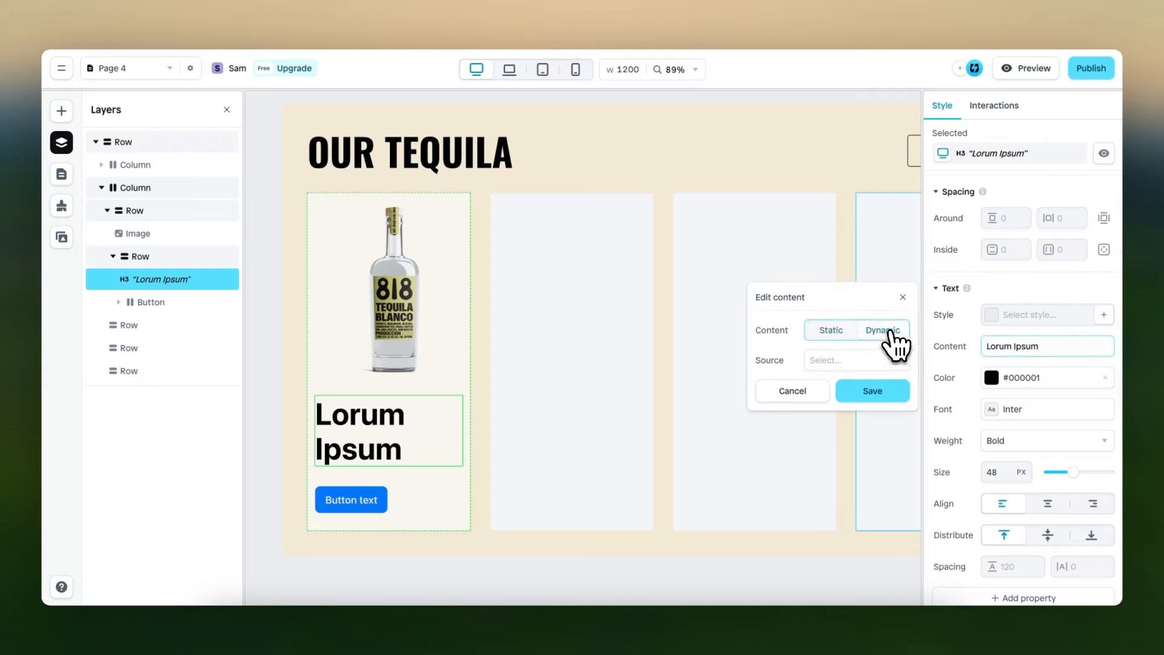
left_click(878, 364)
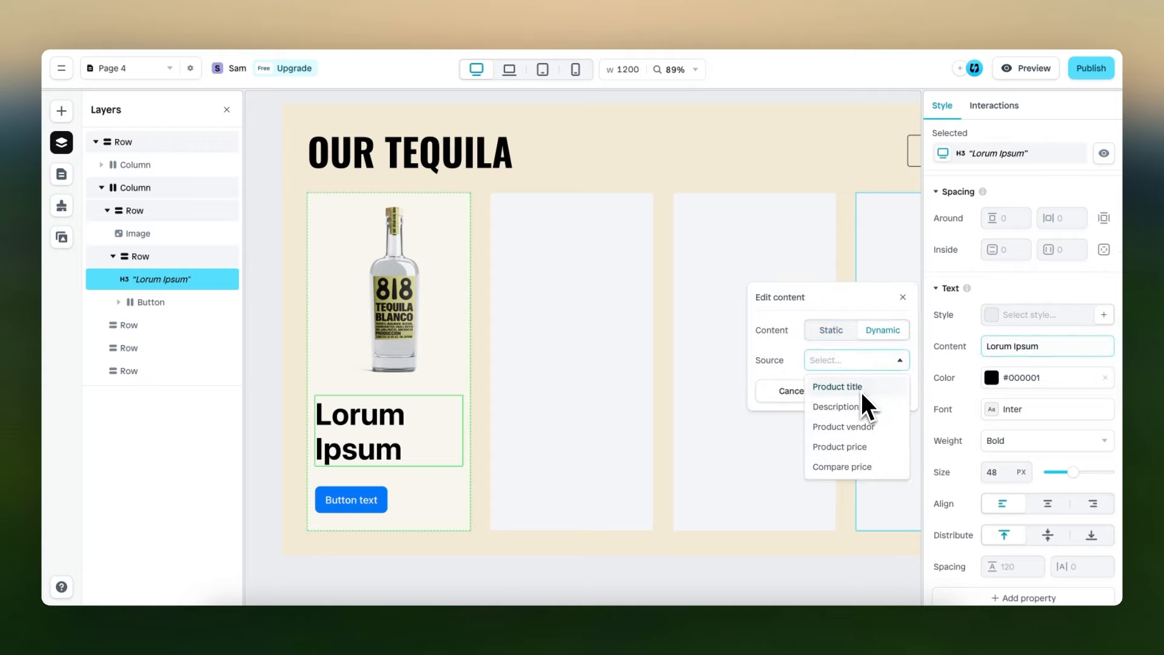
left_click(860, 389)
scroll(1017, 462, "down", 2)
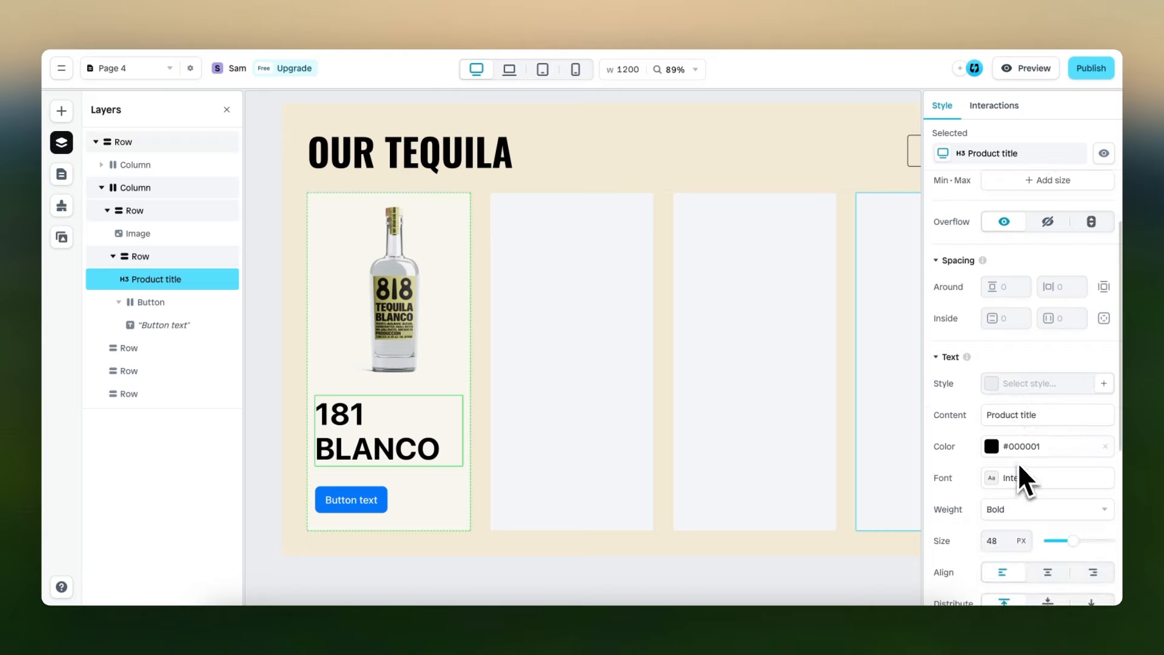
Change the product title's font to Oswald
left_click(1008, 418)
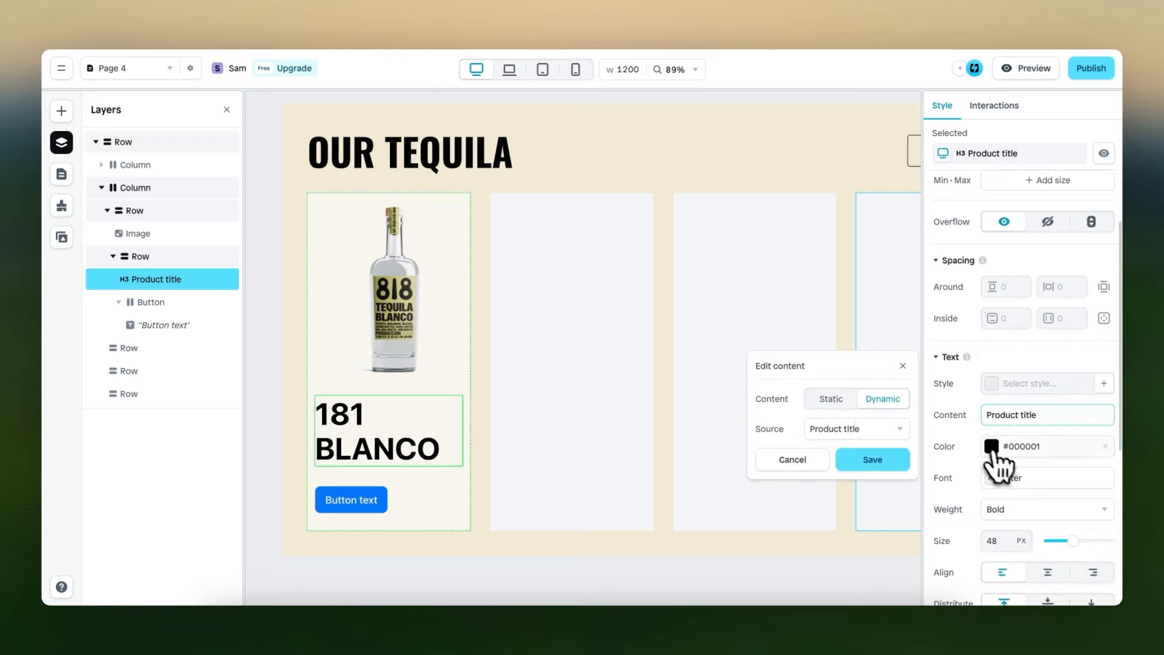
left_click(1000, 477)
type("ows")
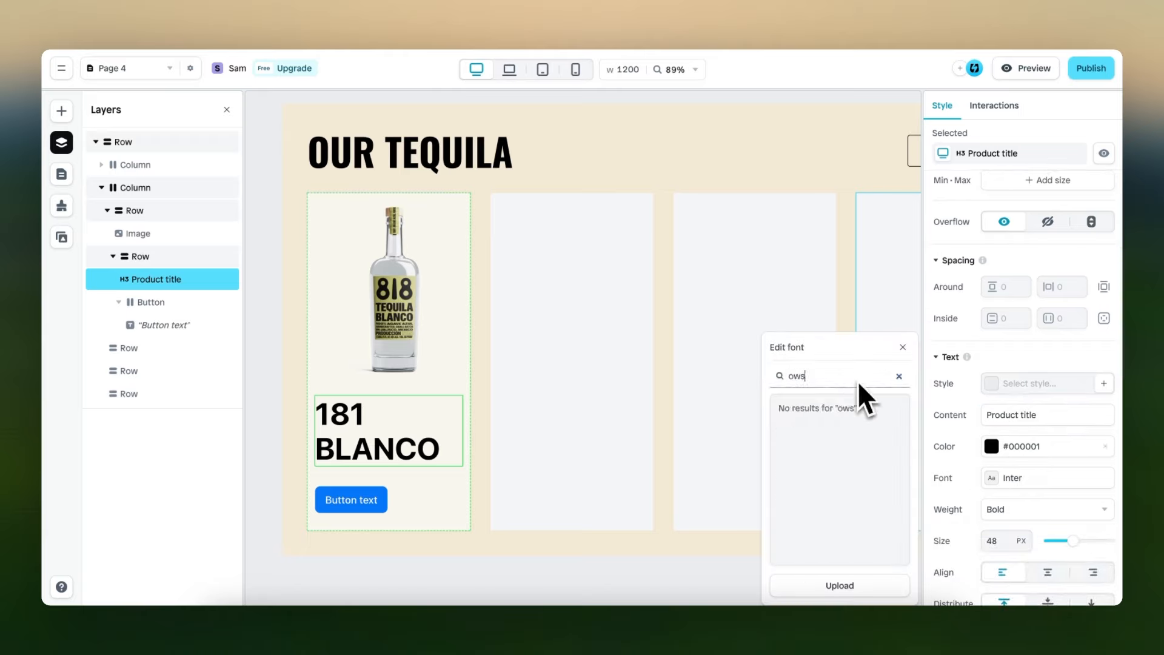
key("BackSpace")
key("BackSpace")
type("sw")
left_click(823, 431)
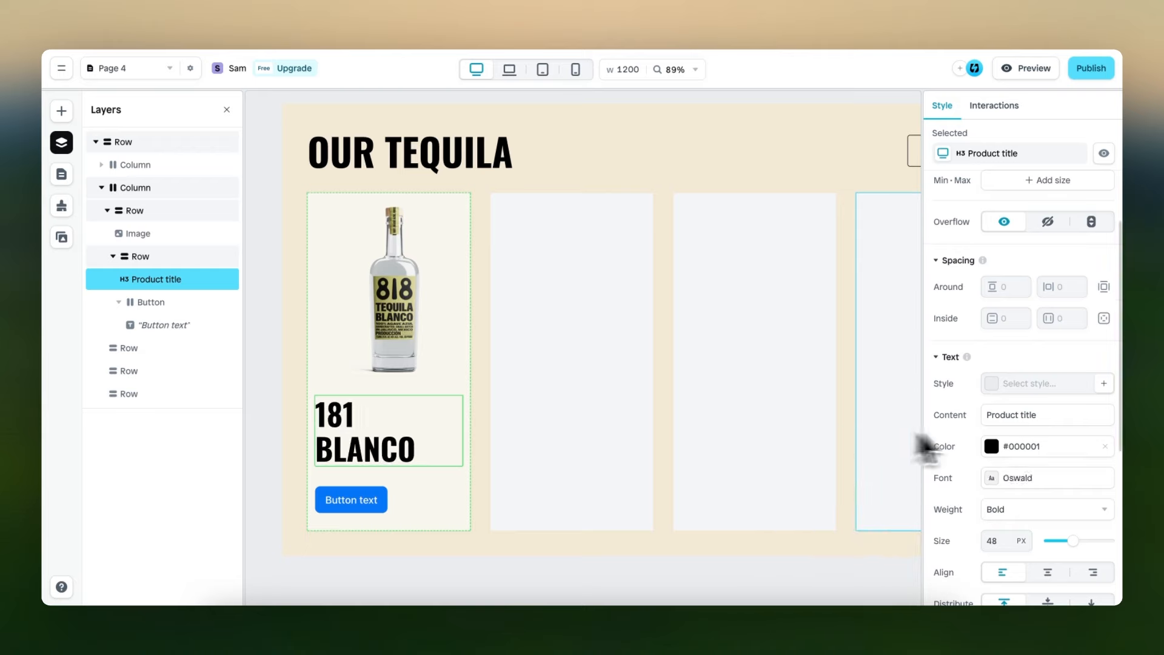
Reduce the product title's font size to 36 px
scroll(1021, 443, "down", 5)
left_click(1006, 377)
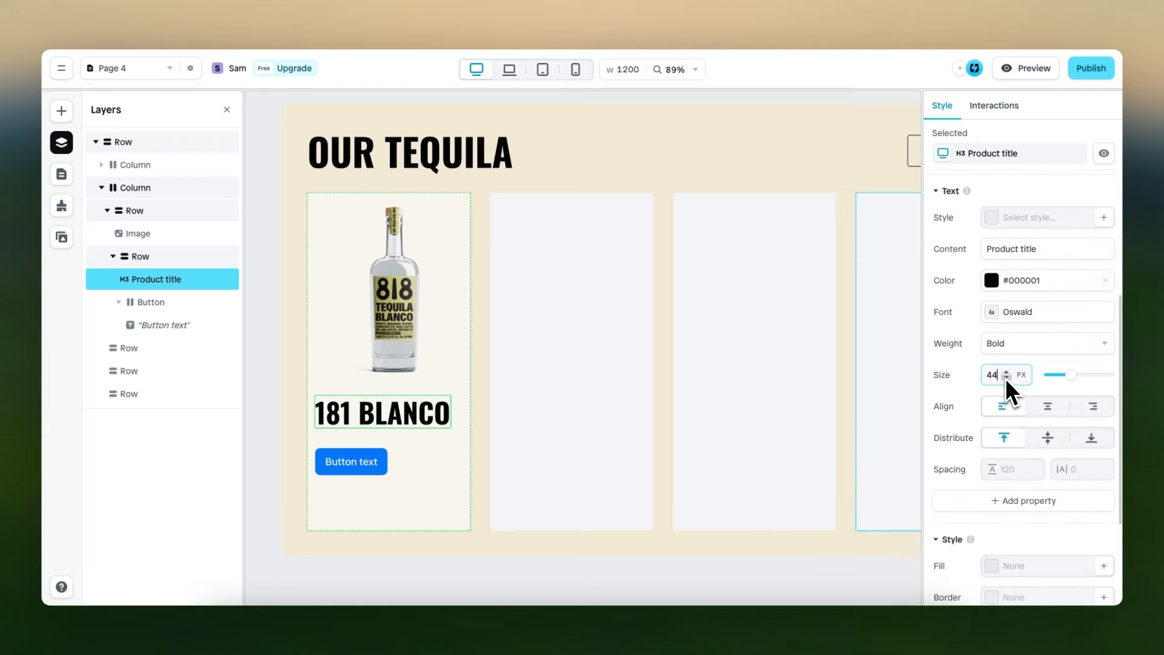
left_click(1006, 377)
left_click(1006, 377)
left_click(1006, 377)
left_click(1006, 378)
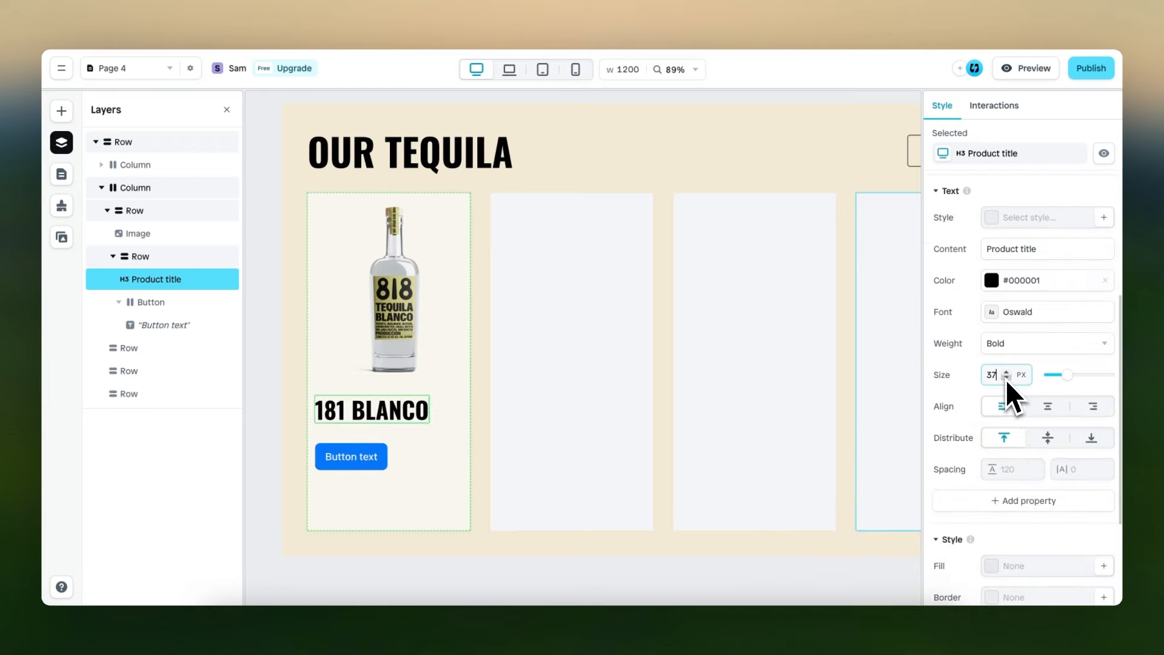
left_click(1006, 377)
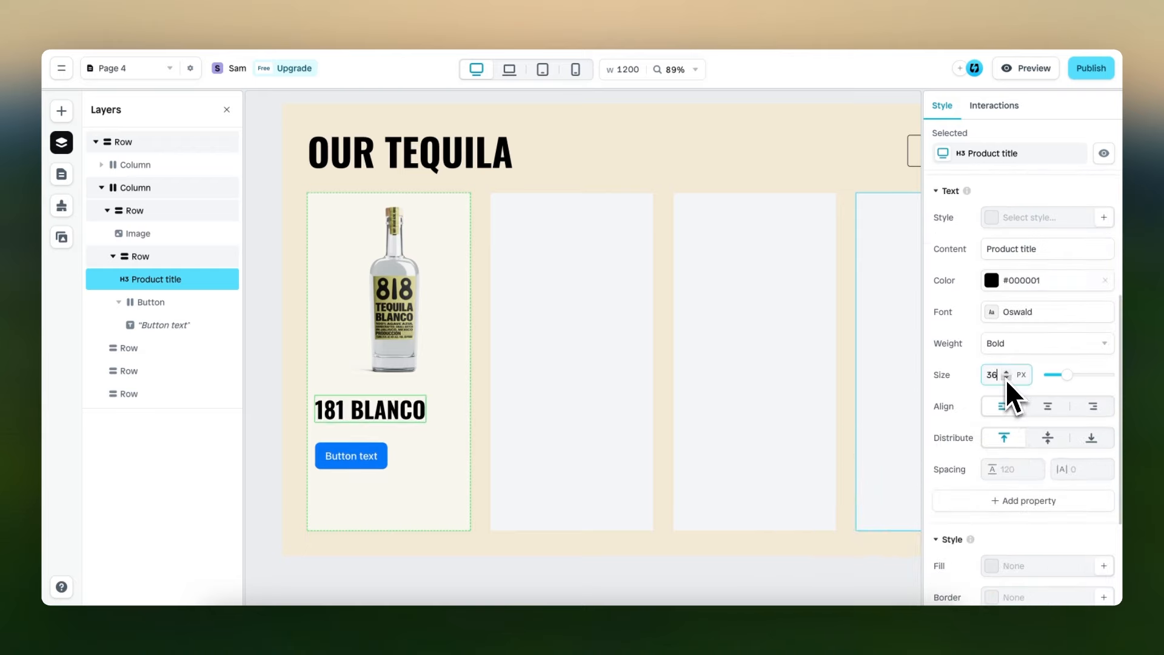
Clear the minimum height of the row holding the product title and button, and center-align its contents
left_click(403, 463)
left_click_drag(1006, 437, 941, 444)
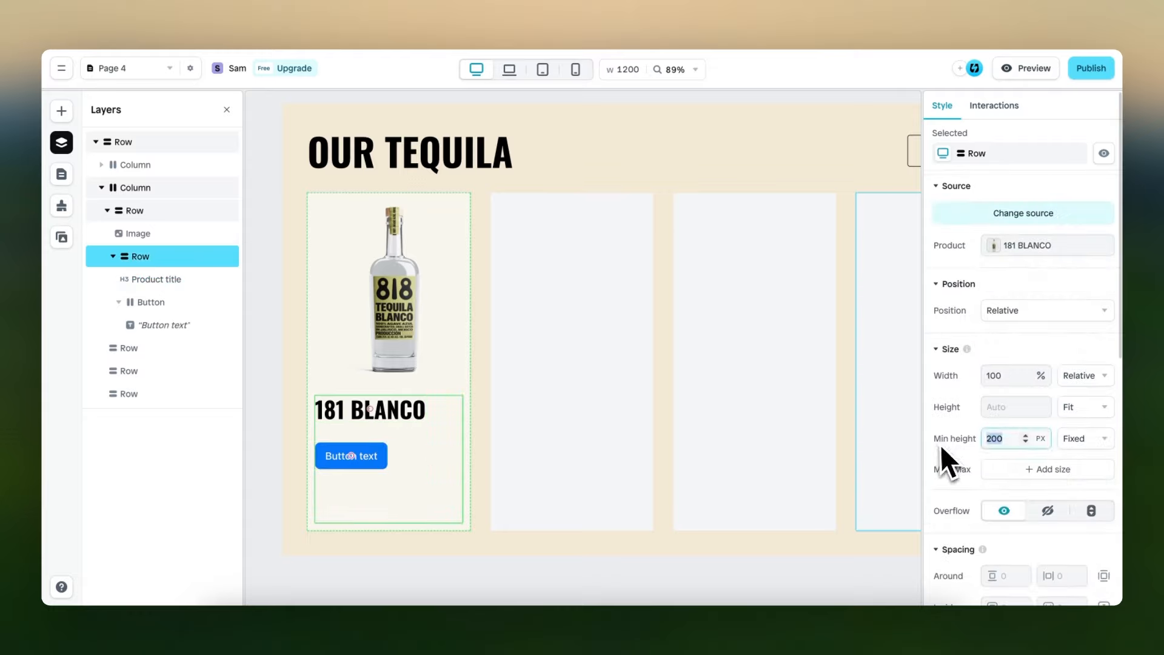
key("BackSpace")
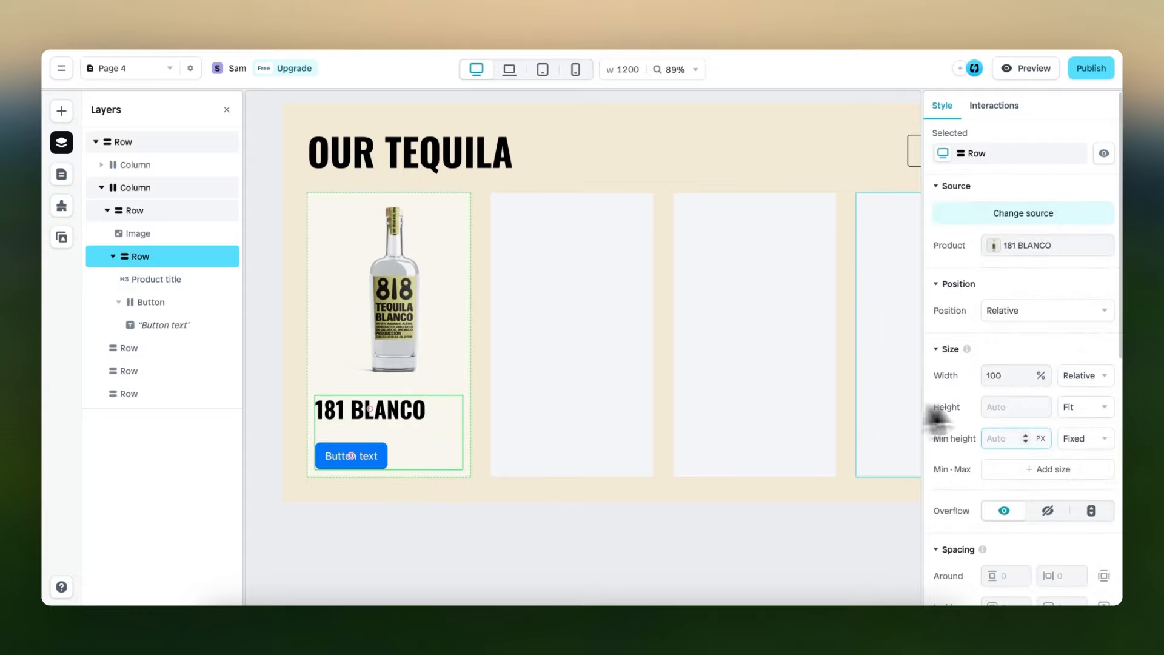
scroll(1024, 415, "down", 5)
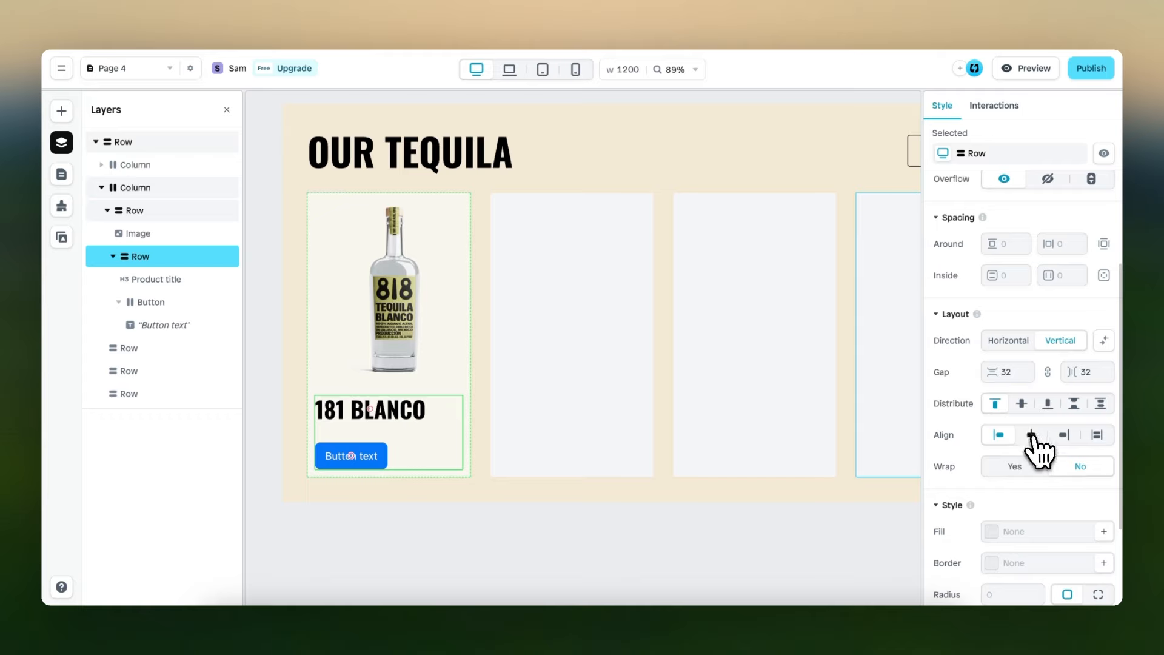
left_click(1030, 434)
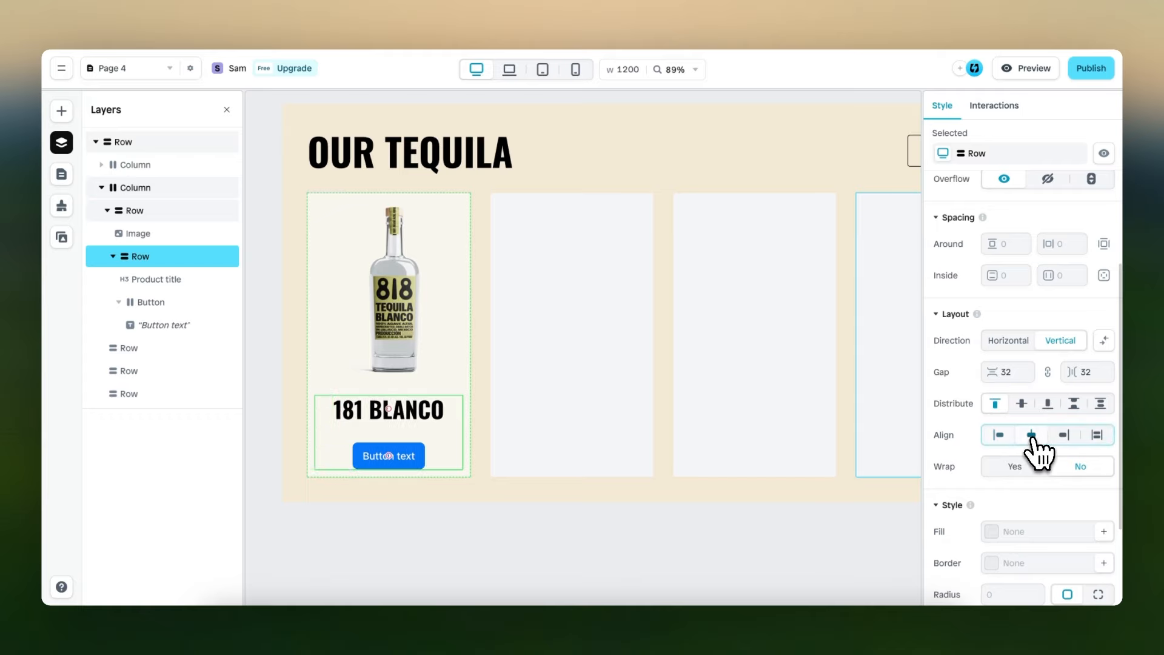
Set the card button's width to Fill and give it the saved dark green Color 3 fill
left_click(420, 456)
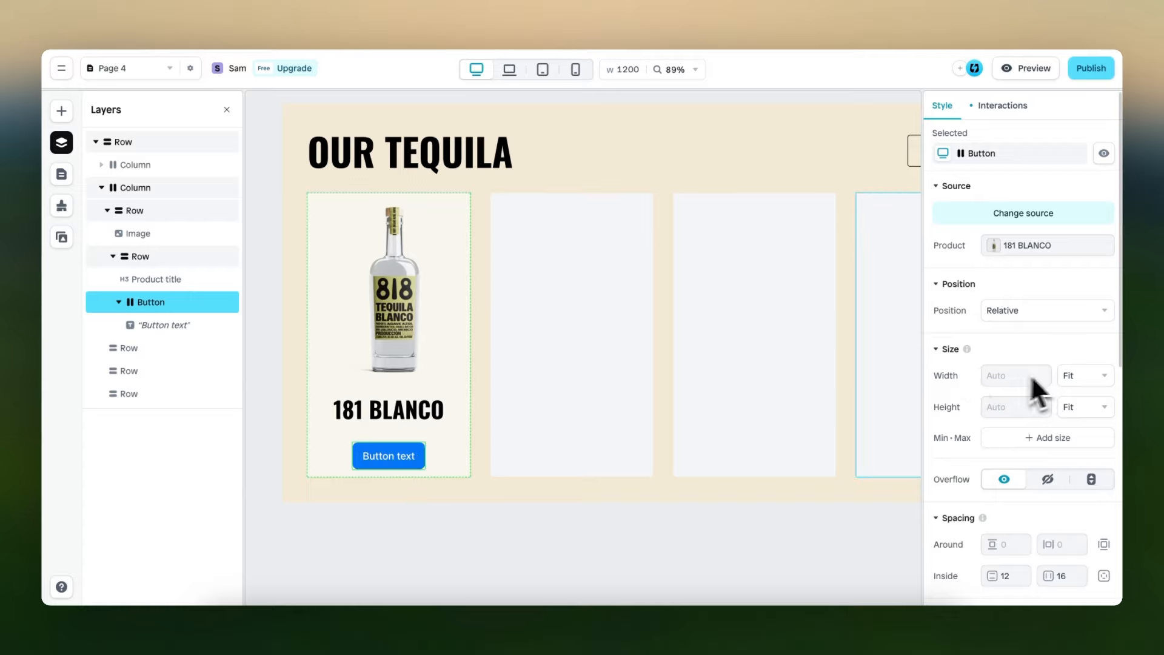
left_click(1096, 377)
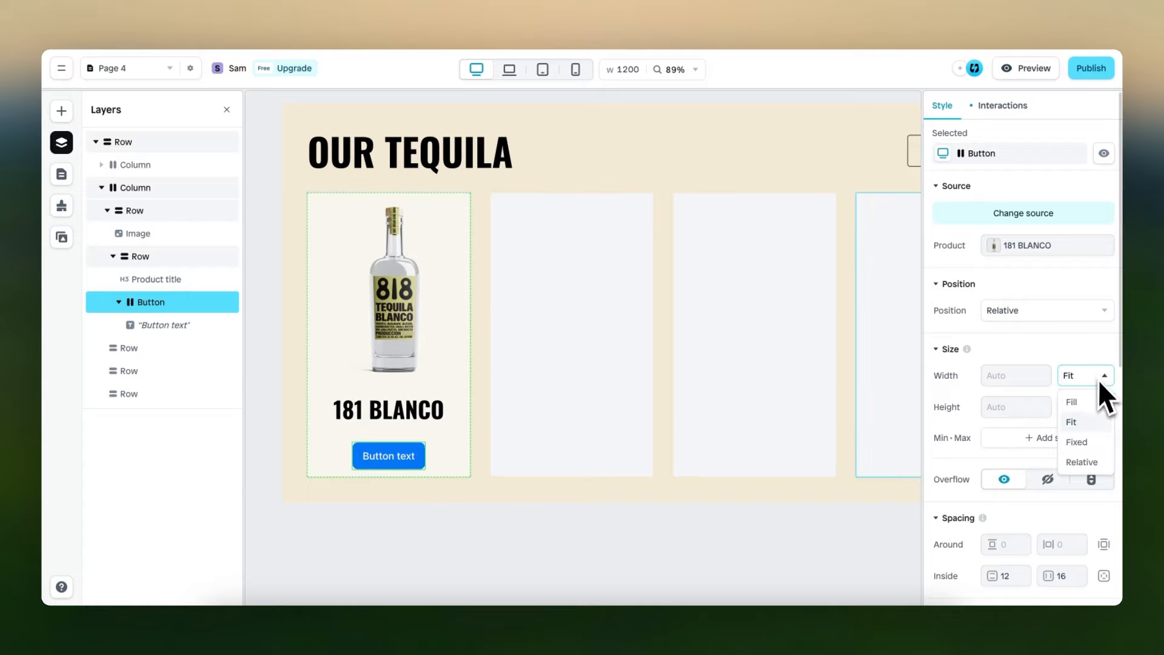
left_click(1098, 418)
scroll(363, 462, "up", 5)
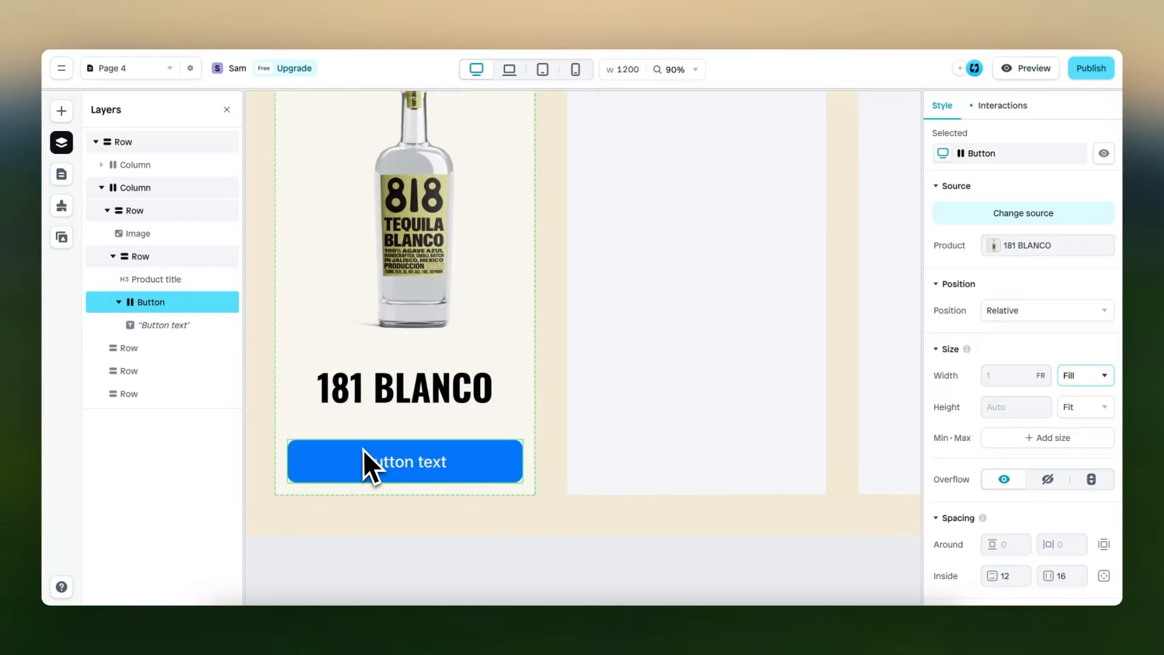
scroll(1031, 405, "down", 7)
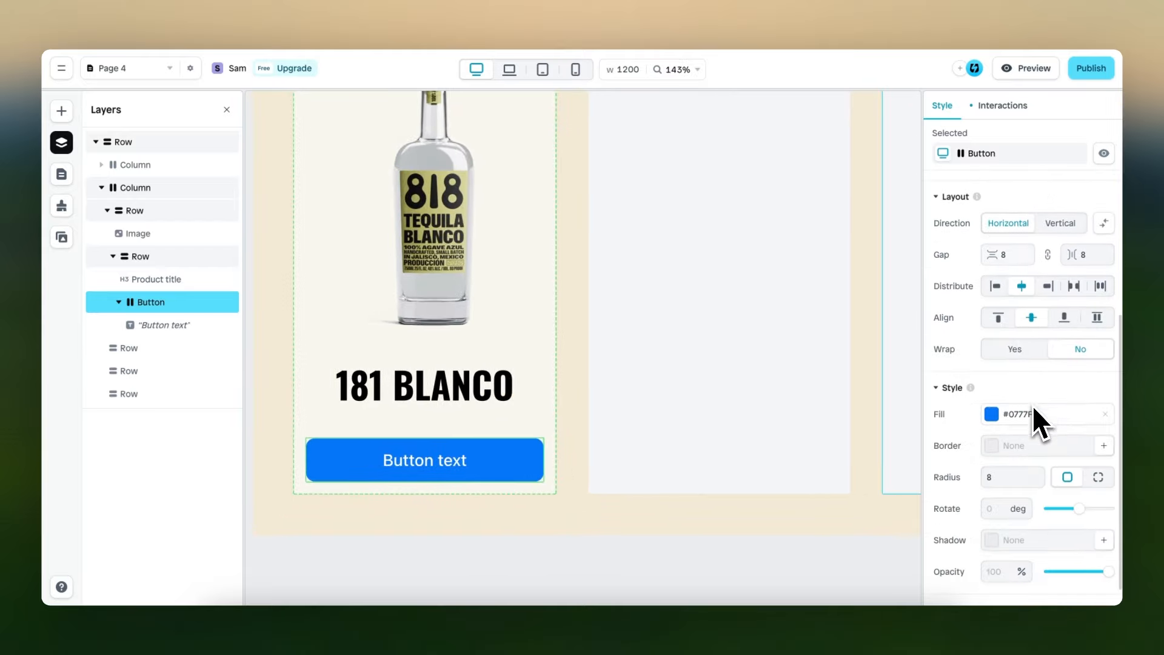
left_click(1010, 418)
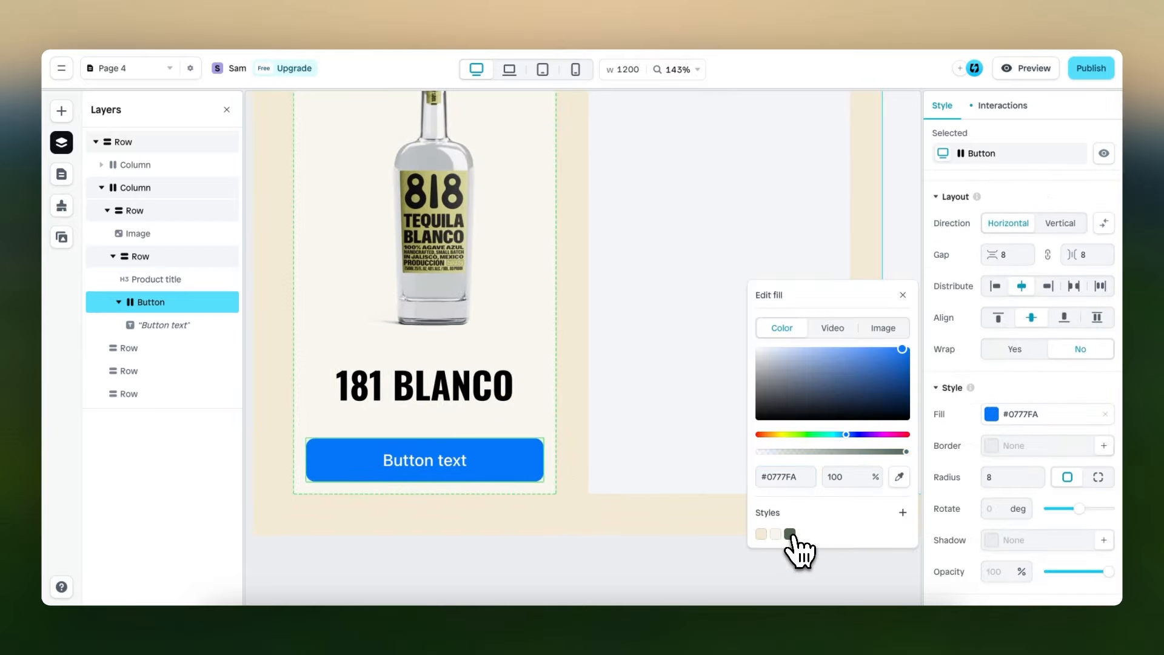
left_click(789, 533)
Change the button's label to SHOP and color it with the saved beige Color 4
double_click(438, 471)
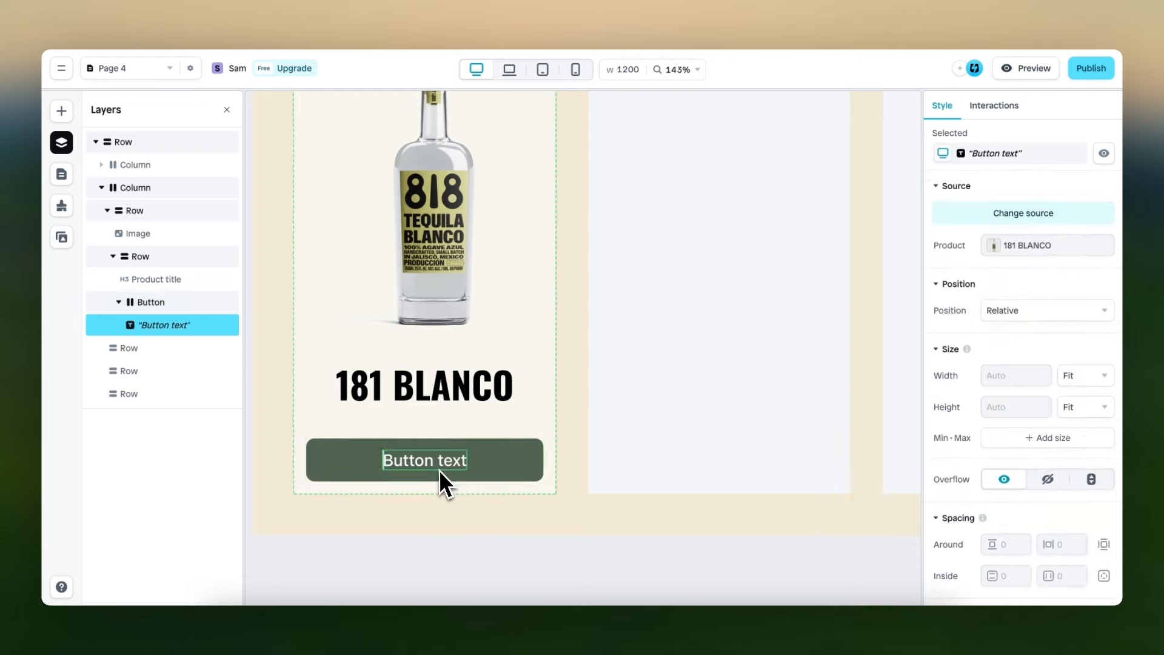
key("ctrl+a")
type("S")
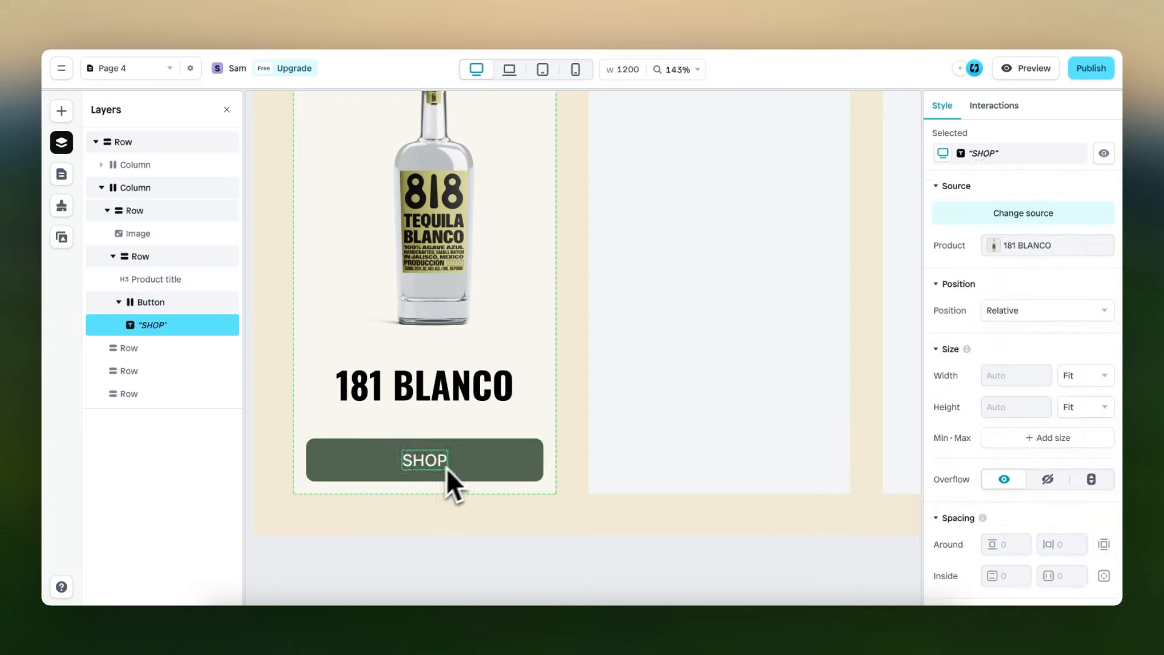
scroll(1053, 416, "down", 5)
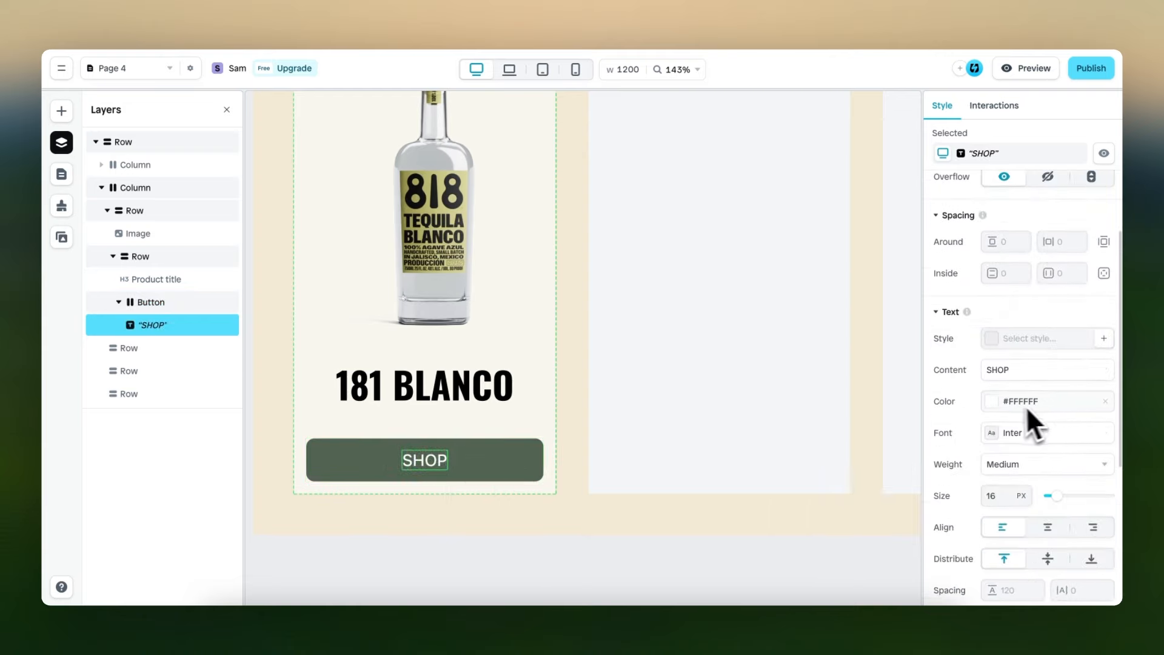
left_click(994, 403)
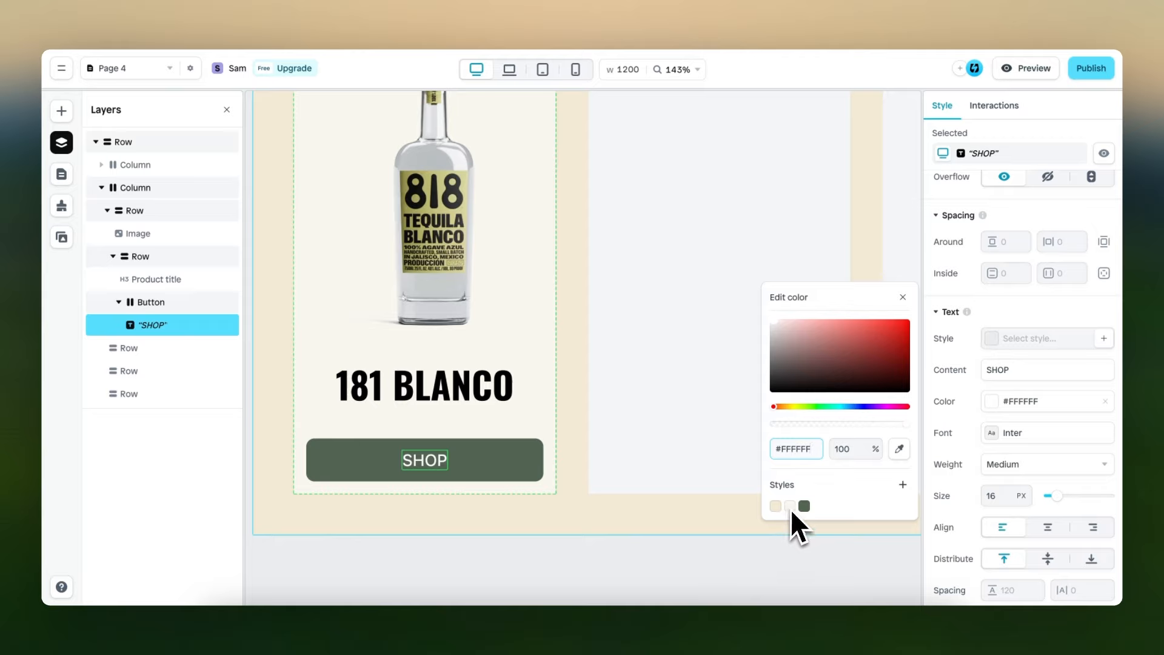
left_click(775, 505)
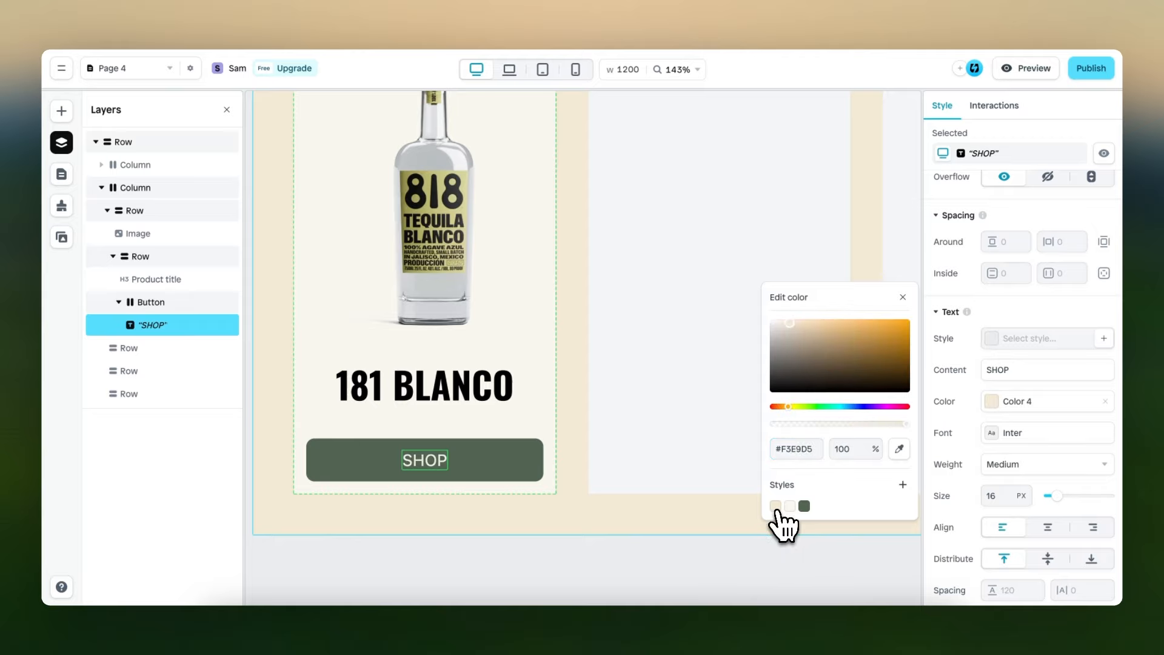
left_click(903, 297)
Set the gap between the product title and the SHOP button to 12
left_click(442, 408)
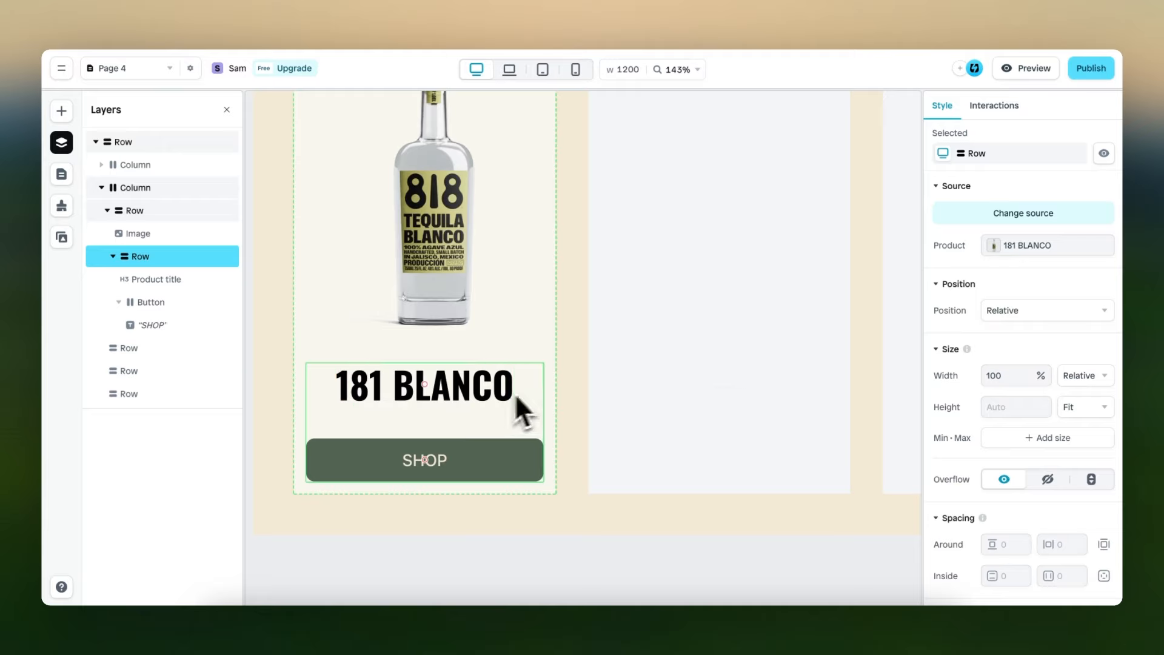
scroll(985, 423, "down", 5)
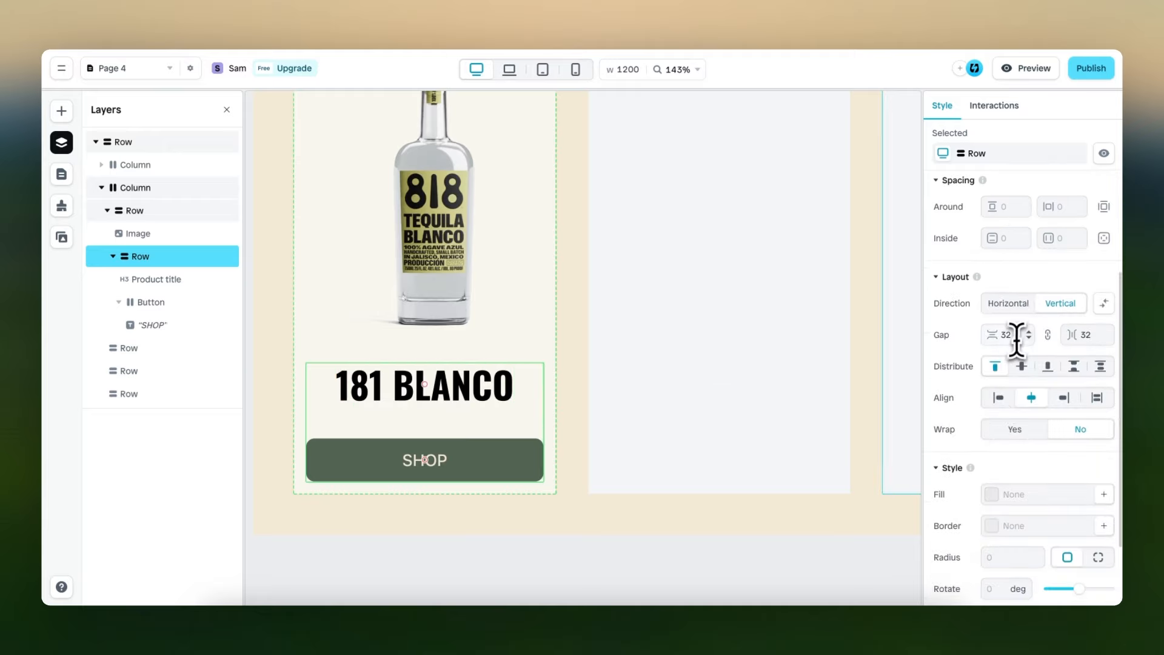
type("12")
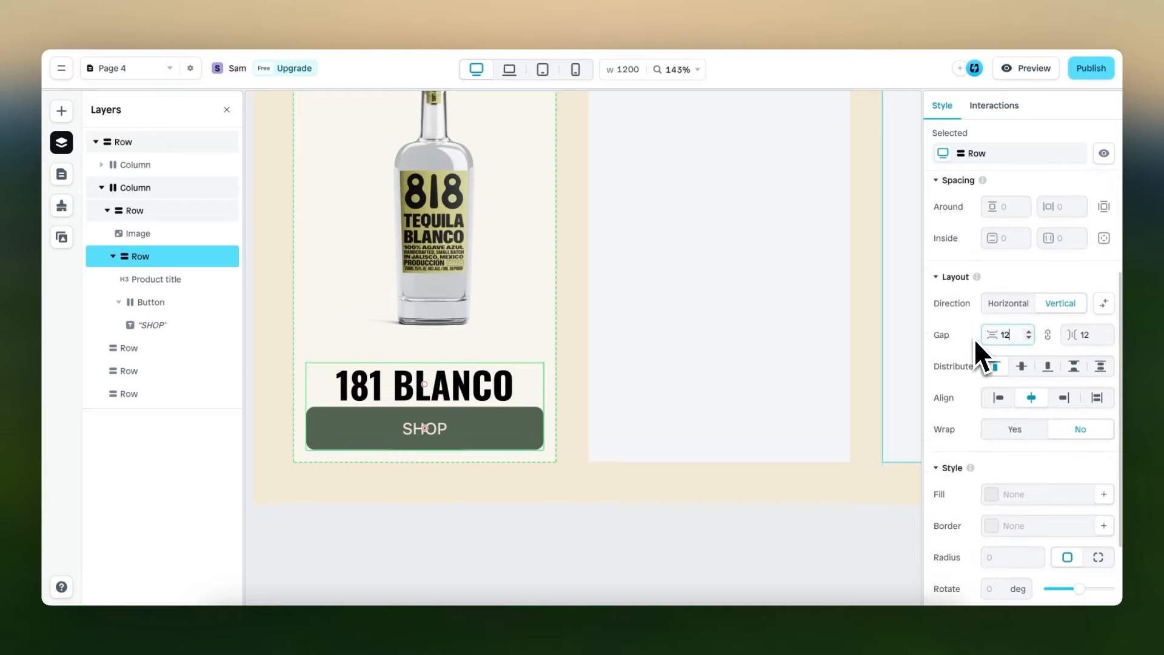
scroll(495, 411, "down", 3)
scroll(494, 411, "up", 1)
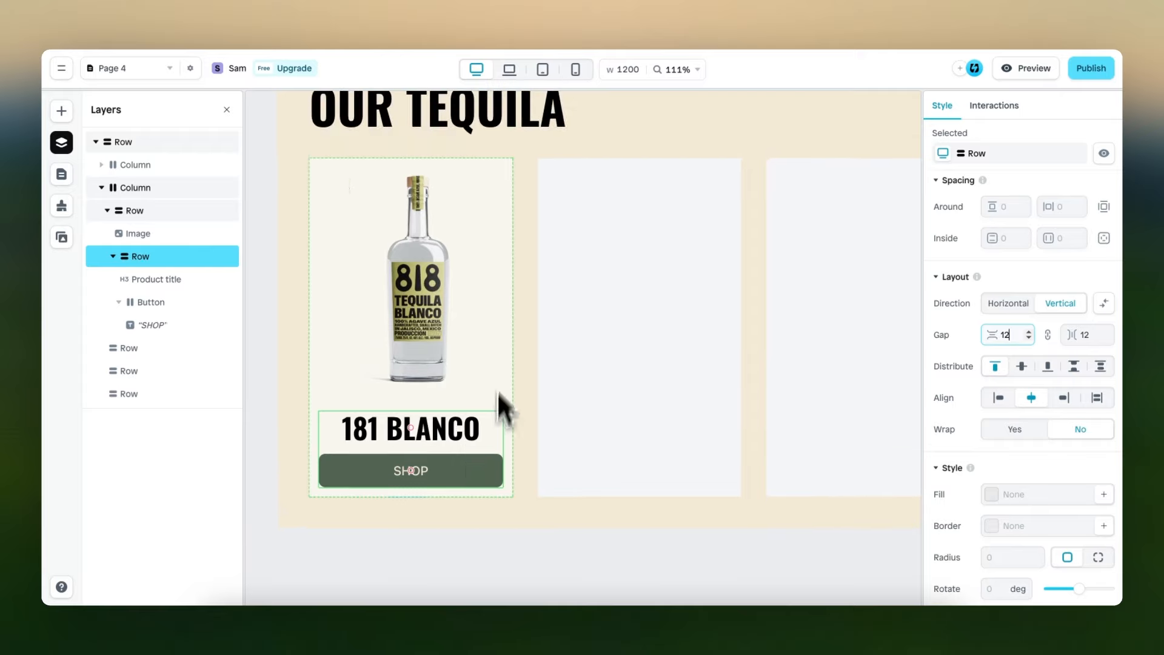
Set the corner radius of the first card's outer row to 4
left_click(489, 227)
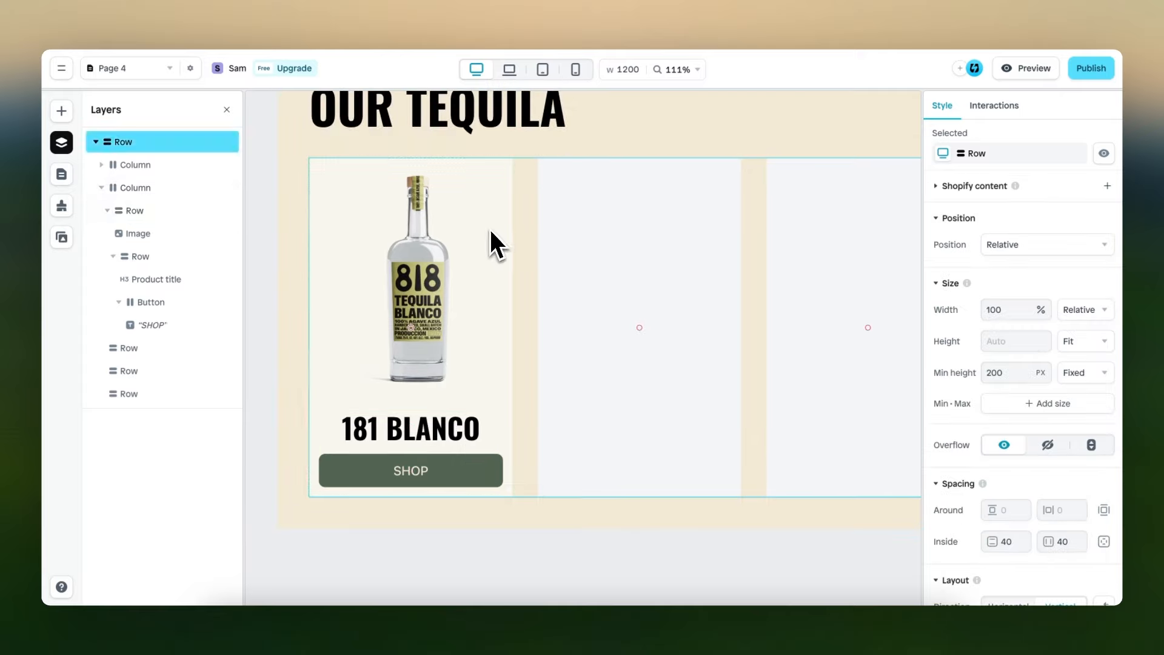
left_click(489, 245)
left_click(489, 245)
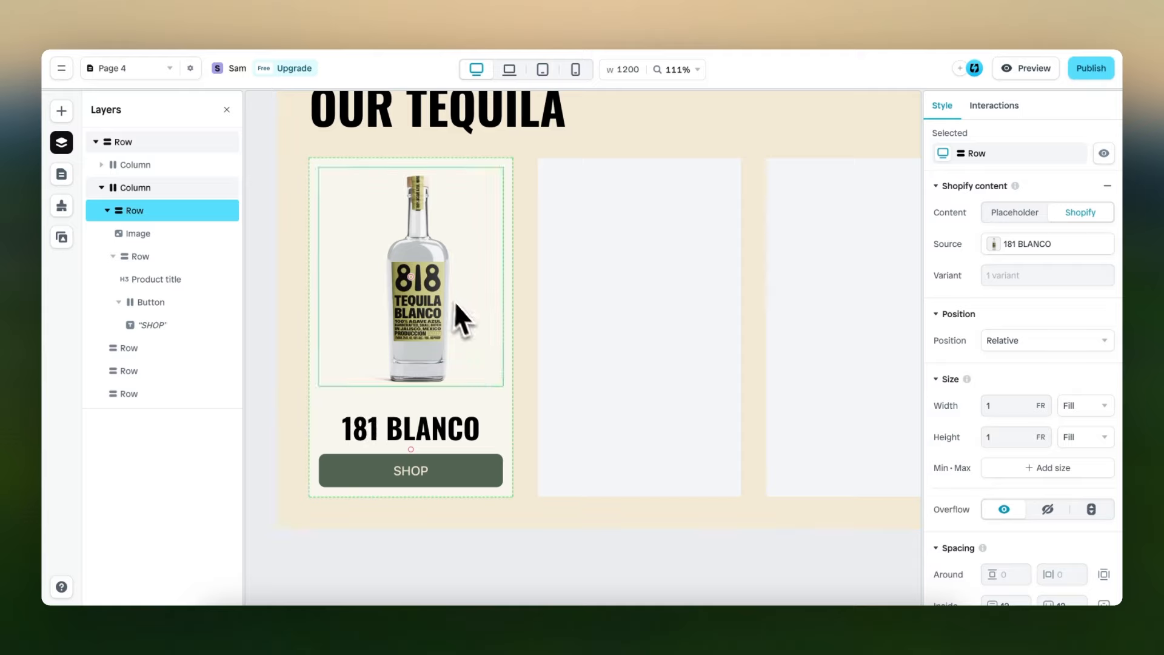
scroll(946, 433, "down", 1)
scroll(946, 433, "down", 5)
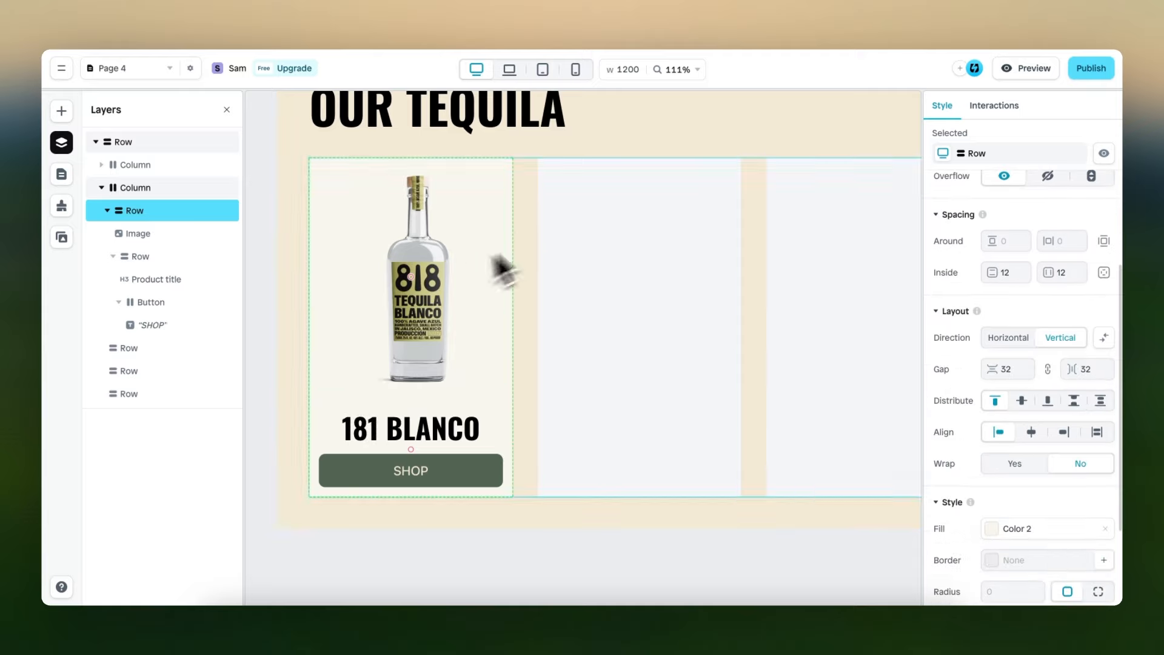
scroll(1000, 400, "down", 4)
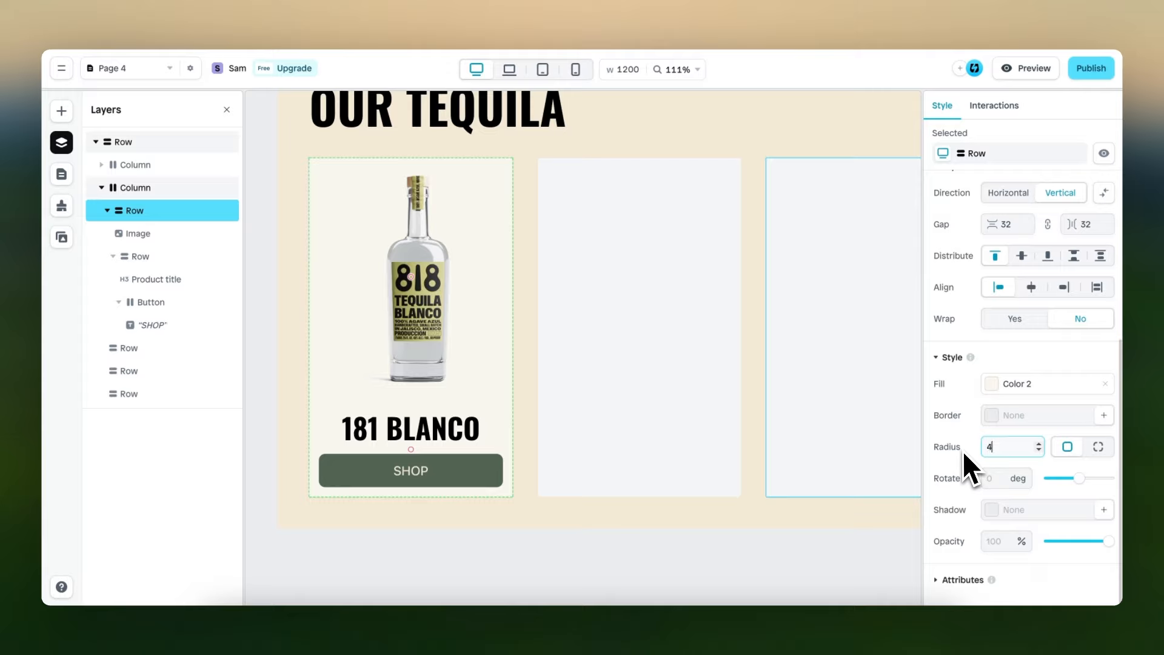
left_click(550, 242)
Set the SHOP button's corner radius to 4
left_click(491, 470)
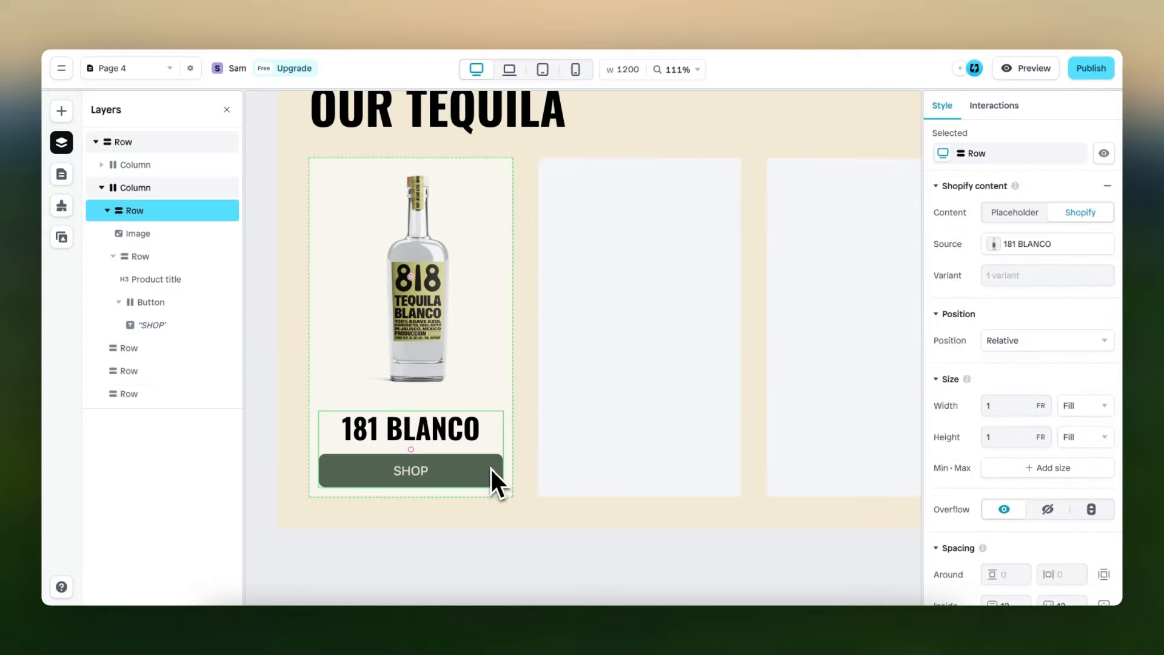
left_click(486, 470)
left_click(485, 471)
scroll(977, 467, "down", 5)
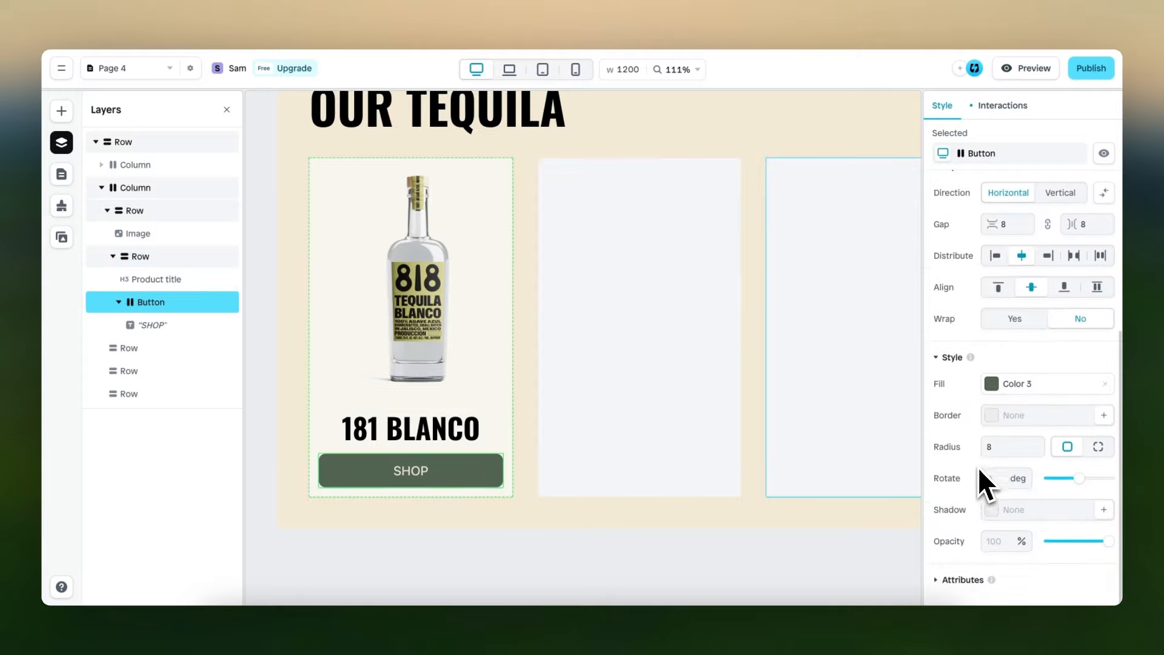
left_click(1004, 446)
type("4")
left_click(535, 434)
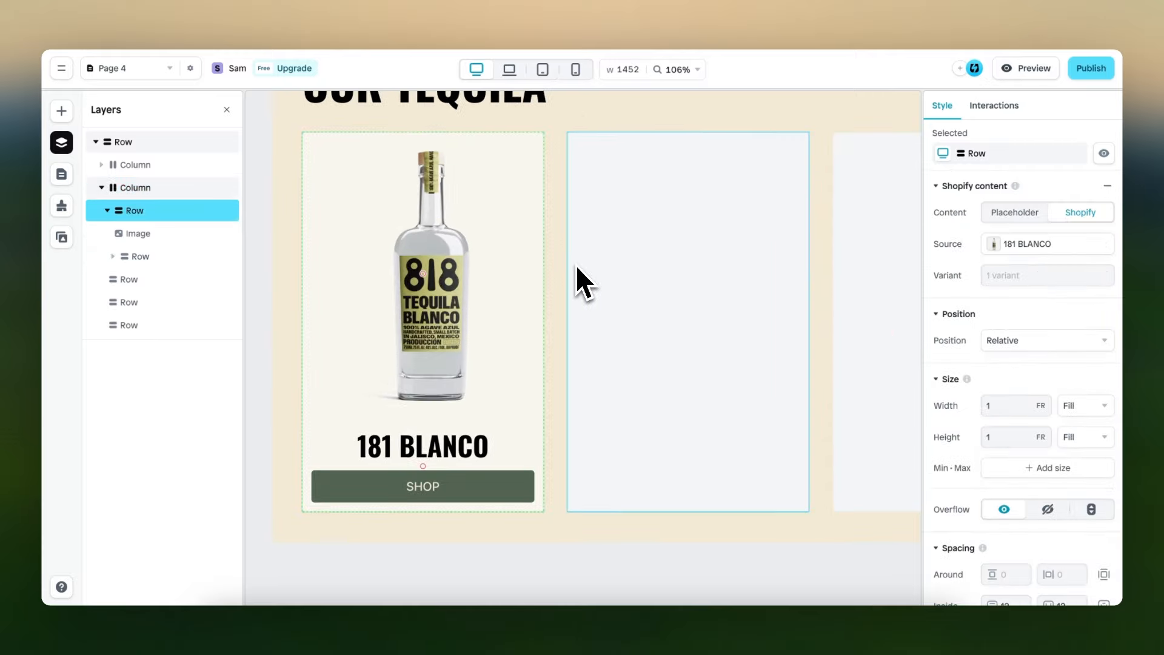
Preview the page to check how the first product card looks, and return to the editor
left_click(1027, 68)
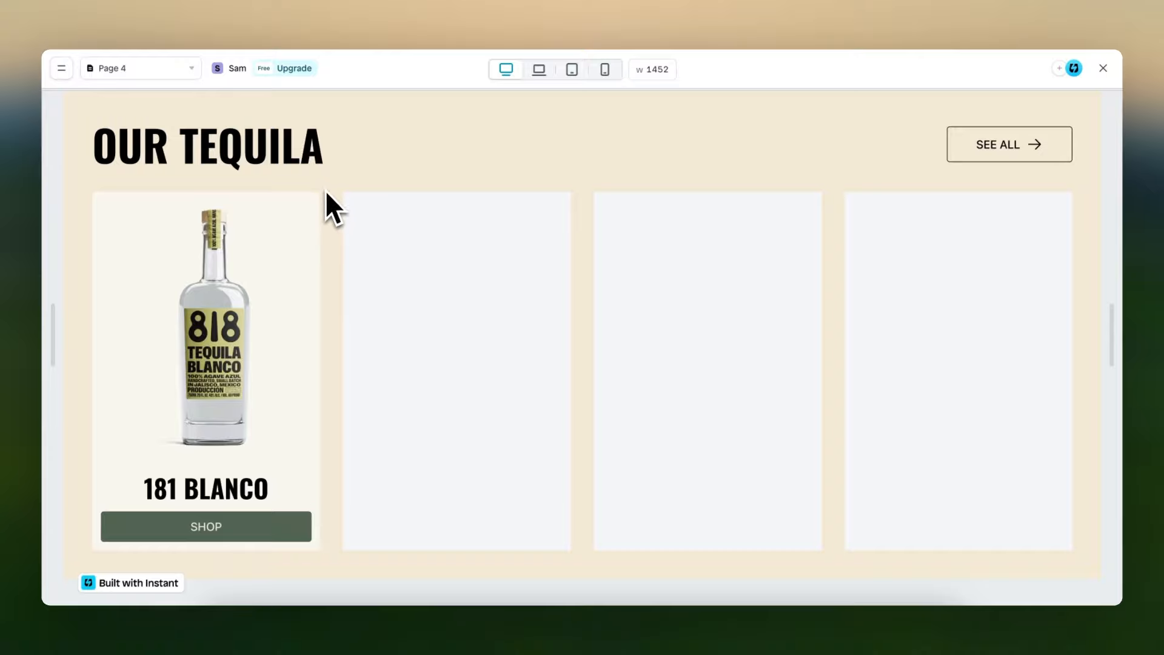
left_click(1102, 69)
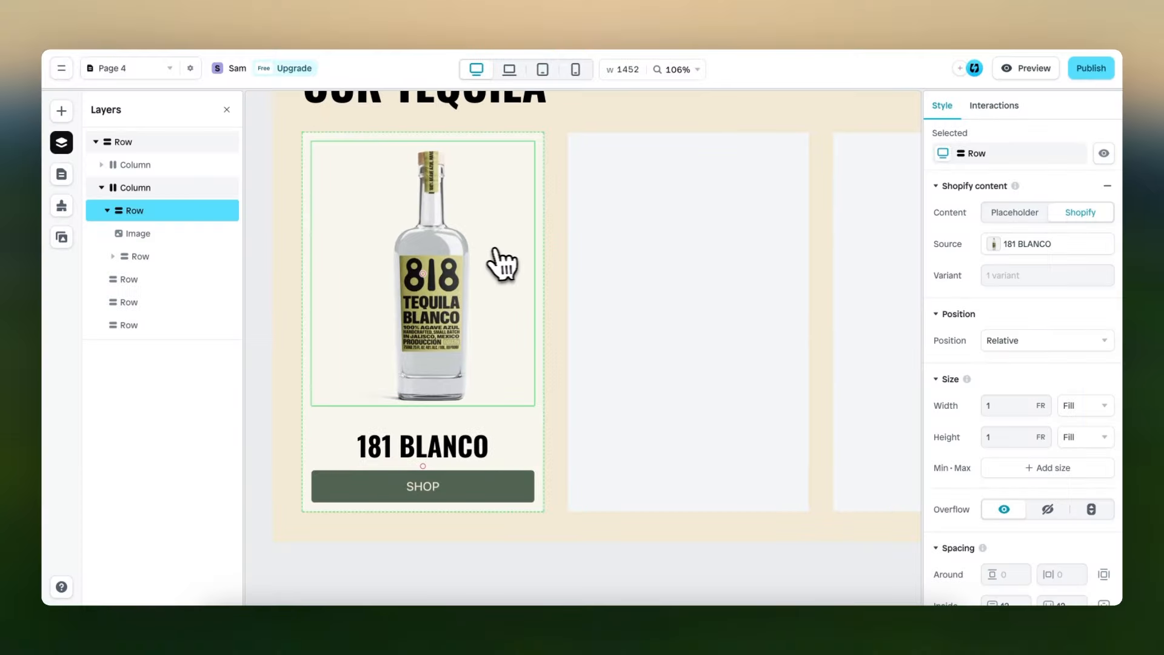
Round the corners of the first card's outer row with a radius of 16
scroll(985, 388, "down", 10)
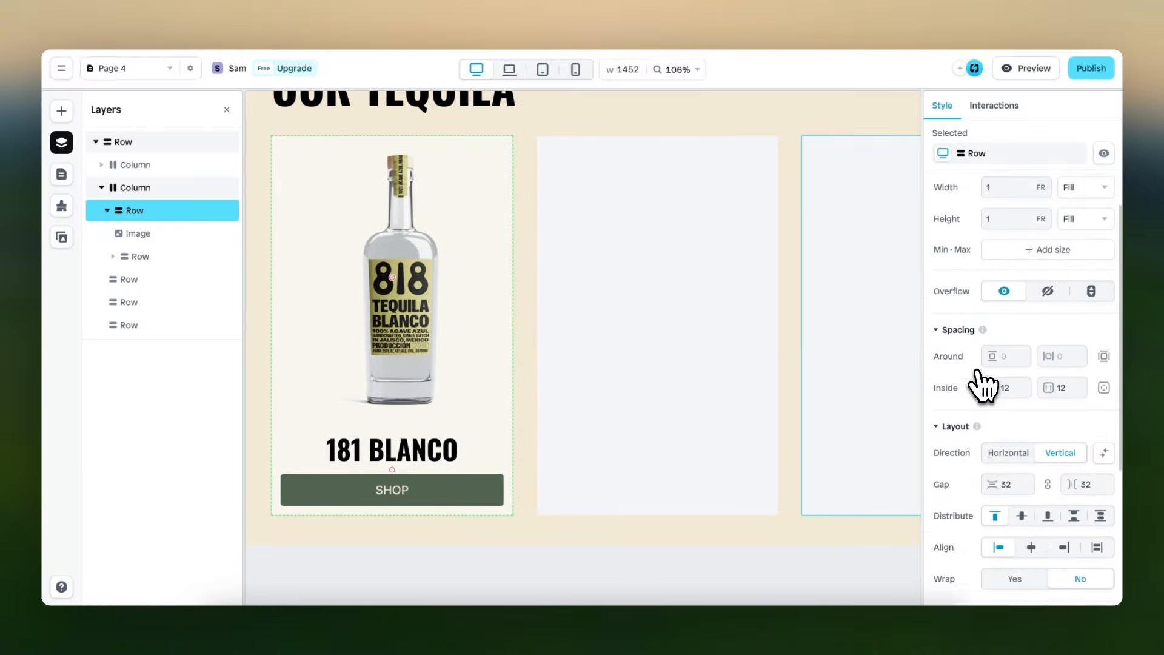
left_click(1006, 443)
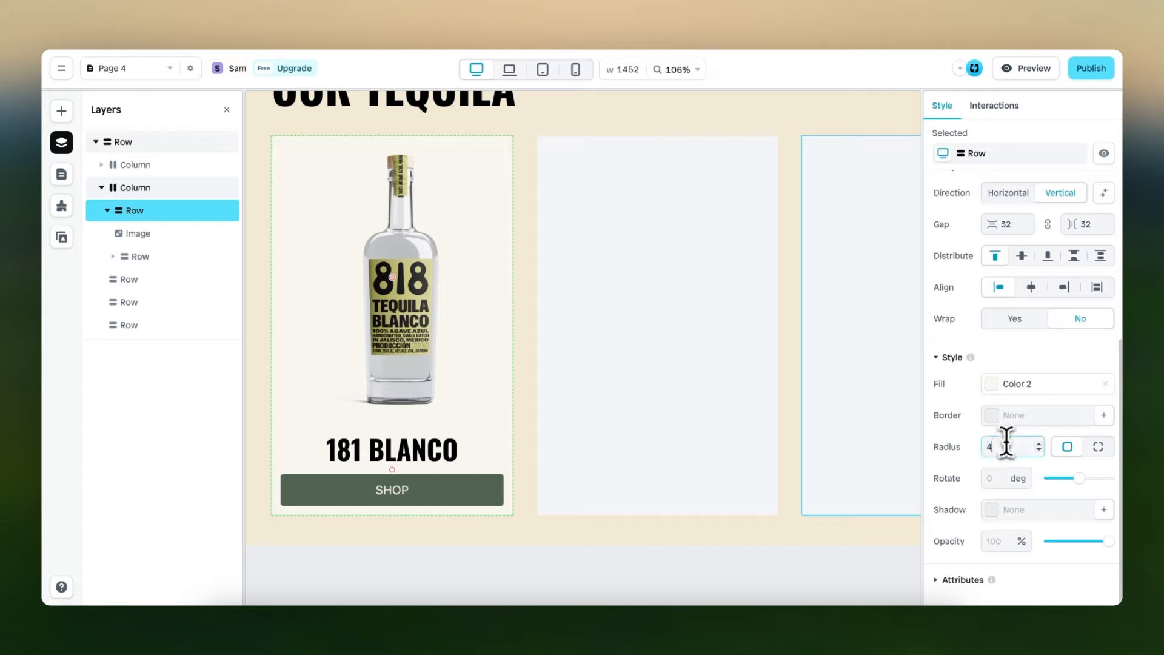
type("16")
left_click(522, 291)
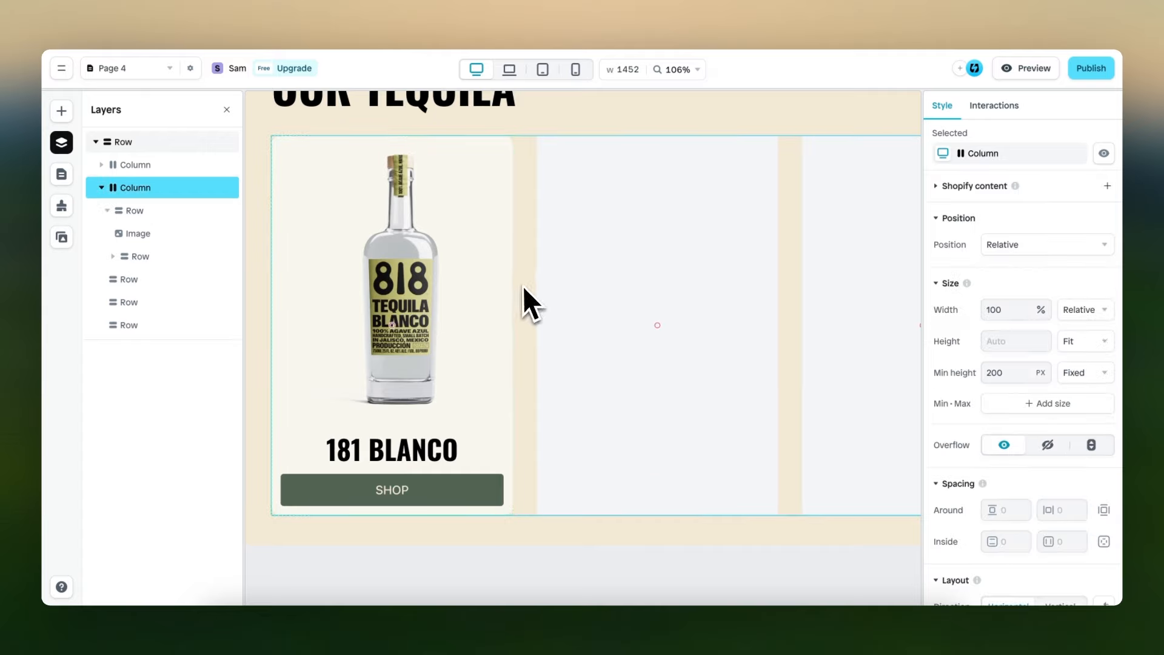
Give the first card's product image a mouse hover trigger that scales it to 105%
left_click(446, 263)
left_click(449, 263)
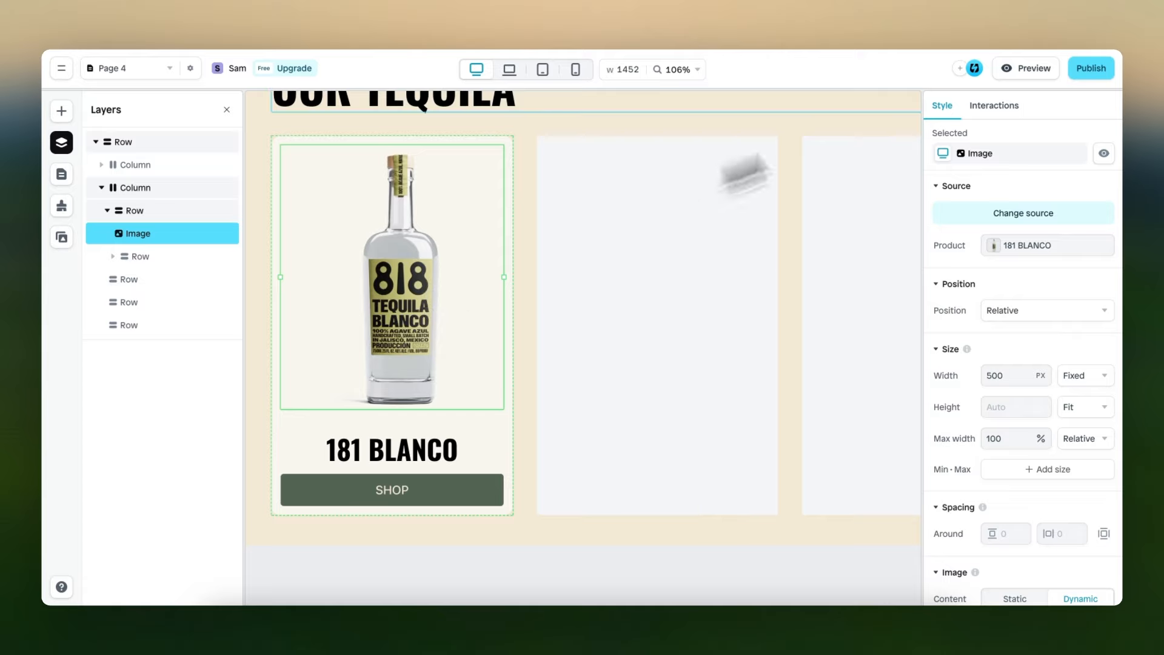
left_click(1009, 109)
left_click(1027, 309)
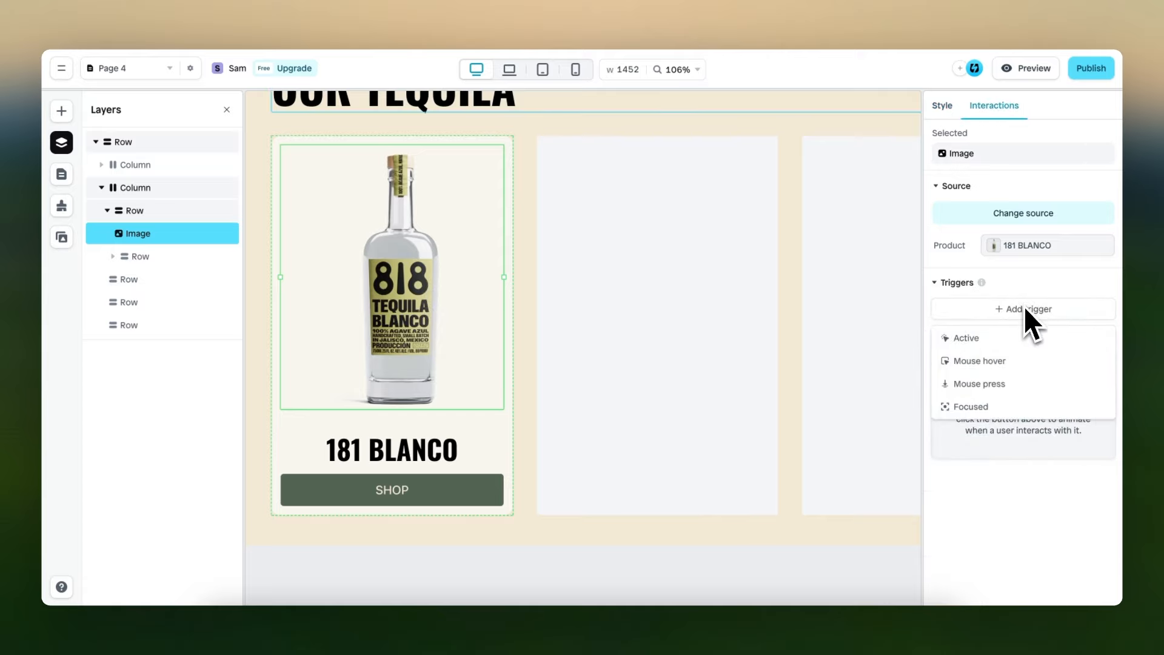
left_click(1030, 367)
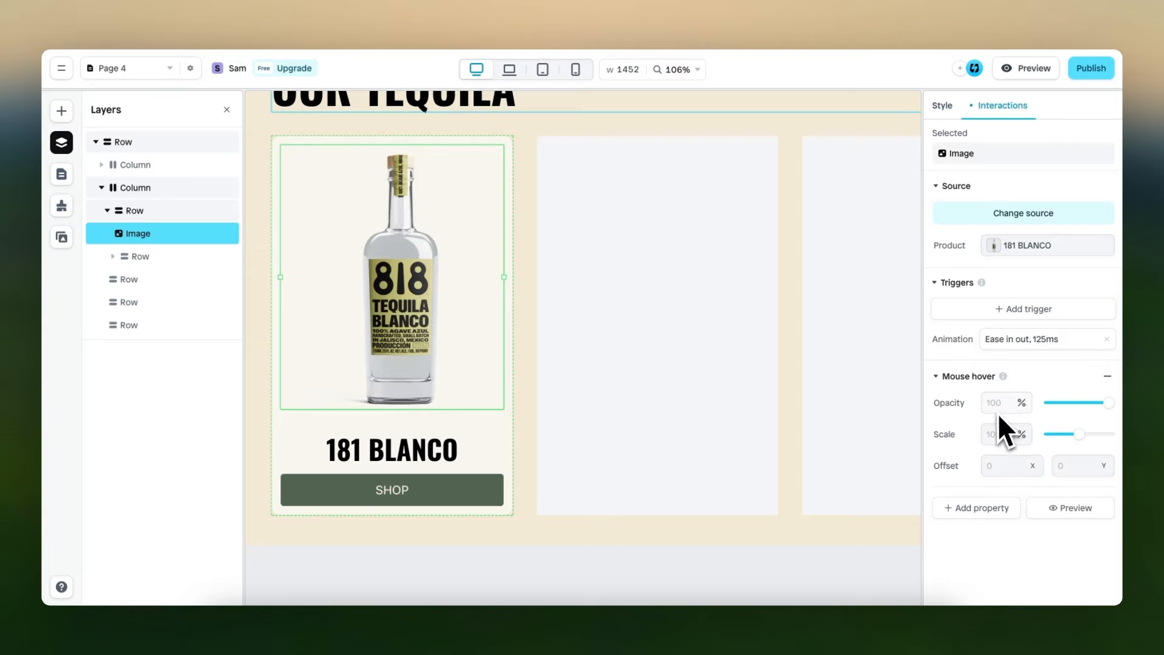
left_click(994, 434)
type("105")
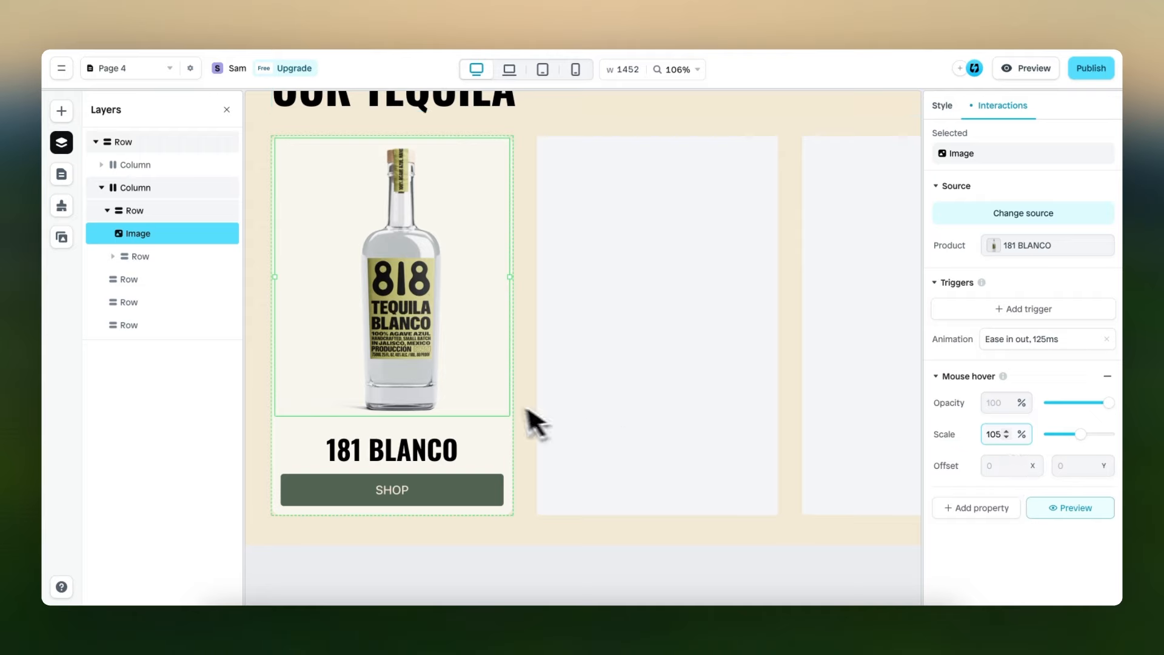
Add a mouse hover trigger to the first card's SHOP button and include a border property in it
left_click(488, 492)
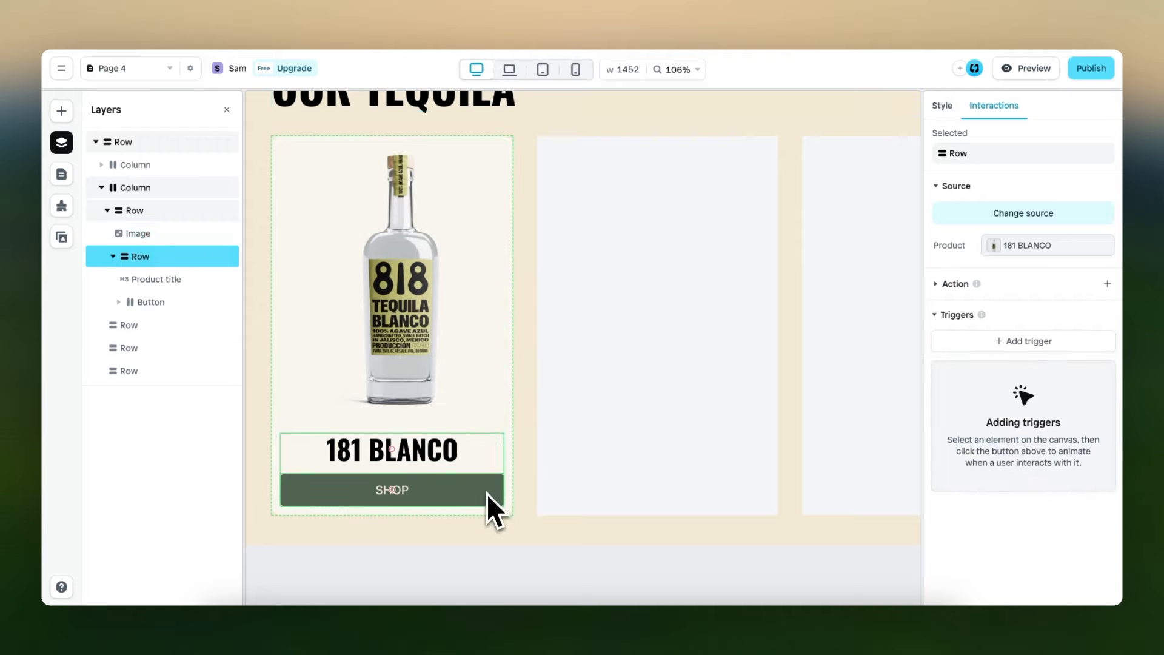
left_click(483, 499)
left_click(1030, 436)
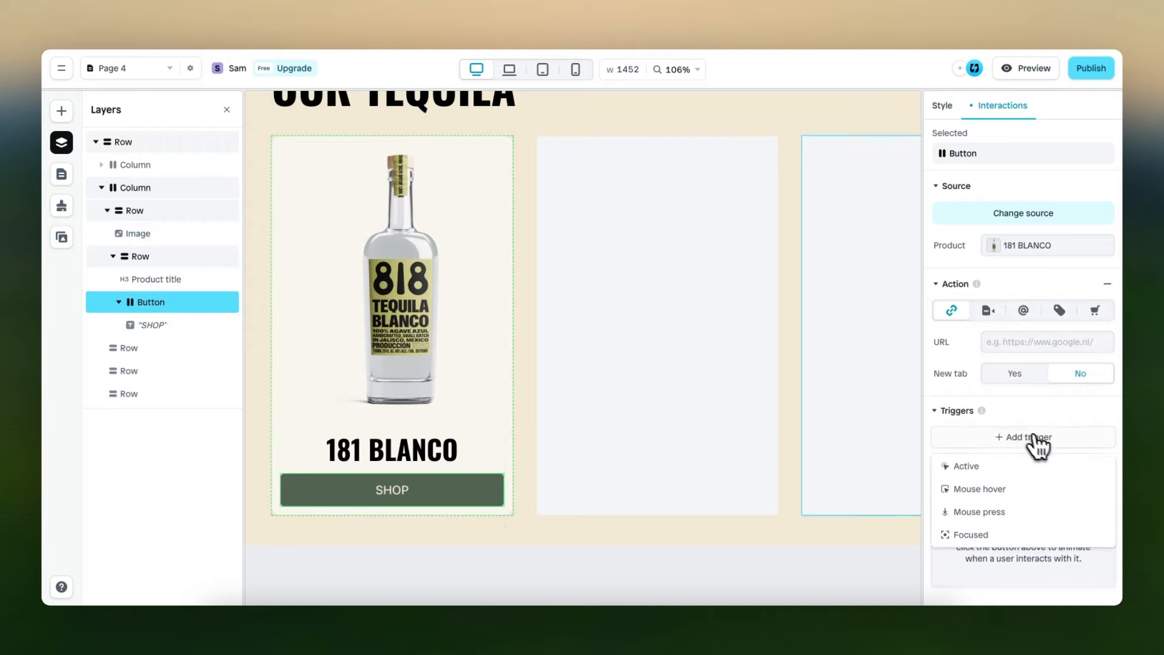
left_click(1018, 490)
scroll(1027, 498, "down", 2)
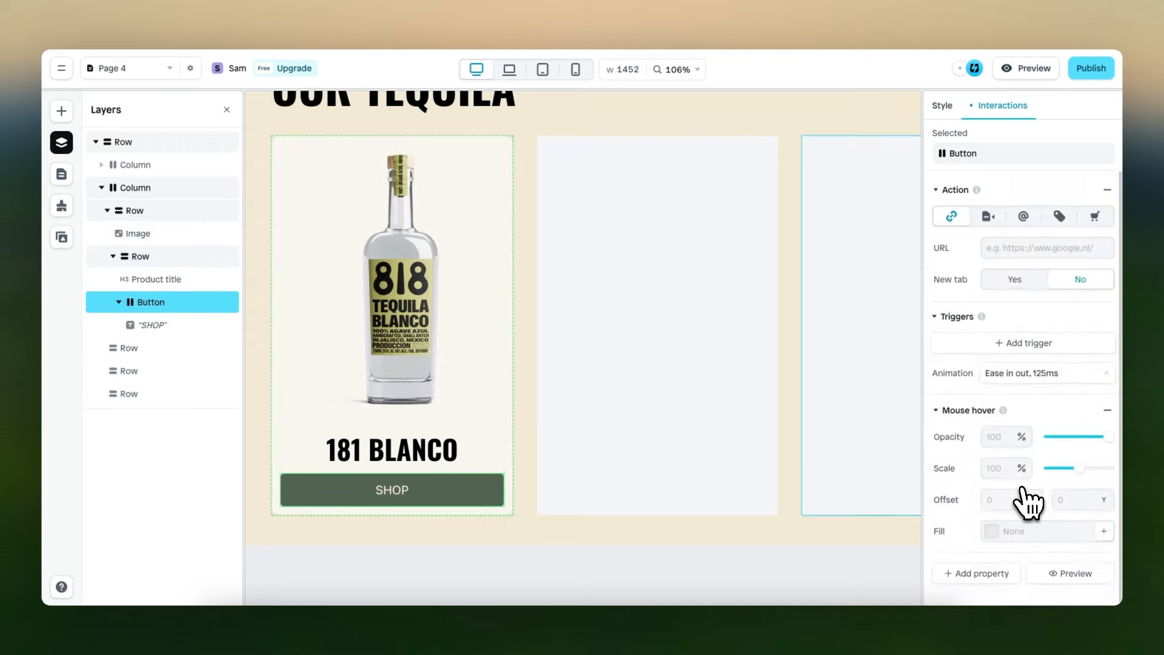
left_click(987, 573)
left_click(973, 545)
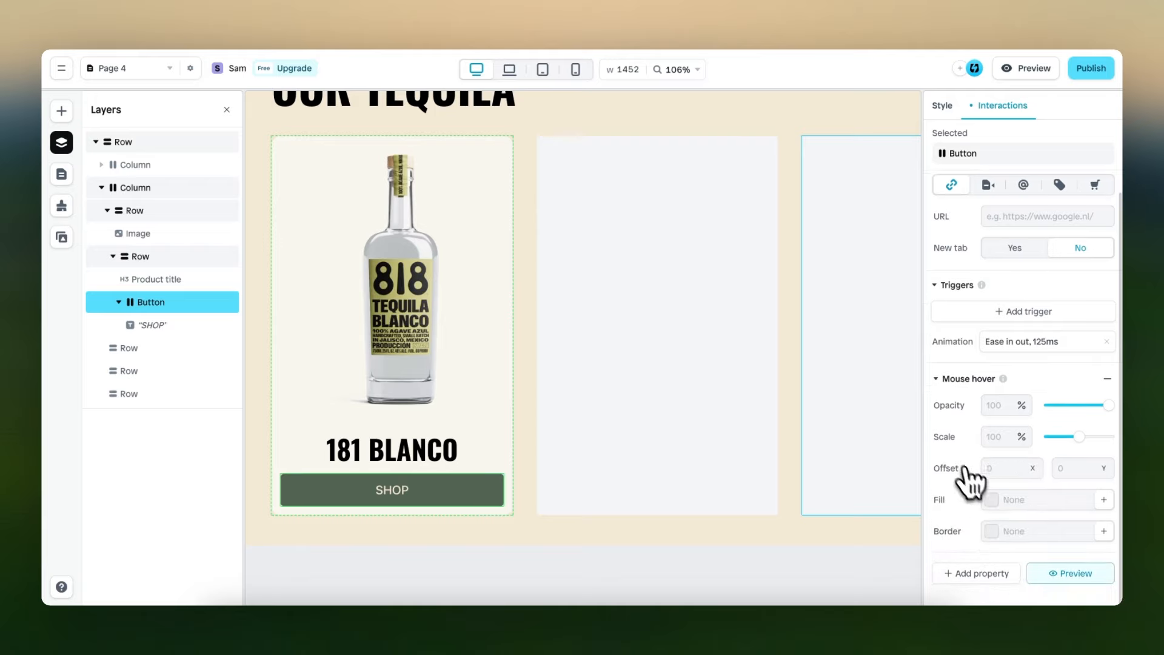
Pick a hover fill for the SHOP button and clear it, leaving the button transparent on hover
left_click(991, 501)
left_click(911, 367)
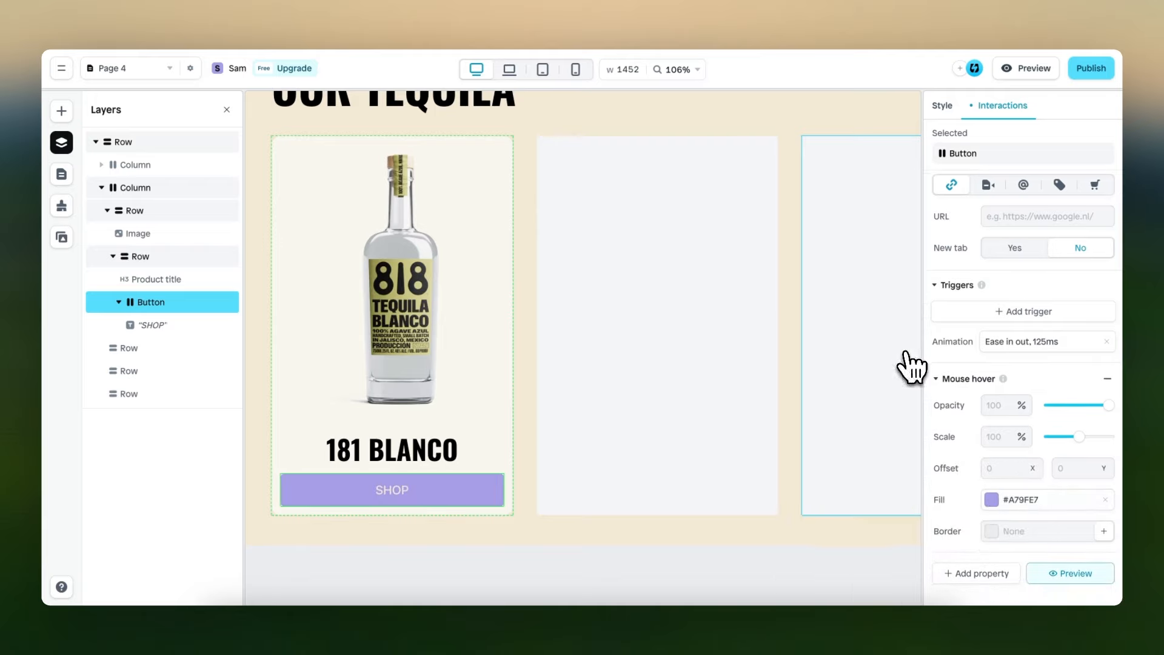
left_click(1105, 499)
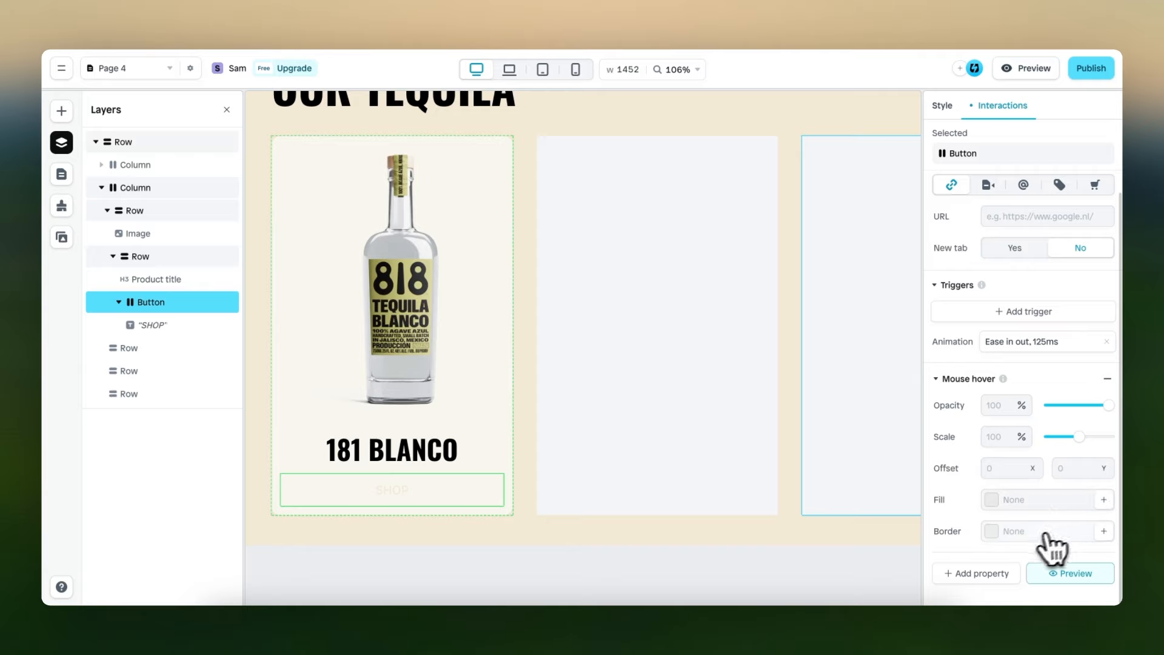
Give the SHOP button a solid hover border in the saved dark green #536451
left_click(1005, 535)
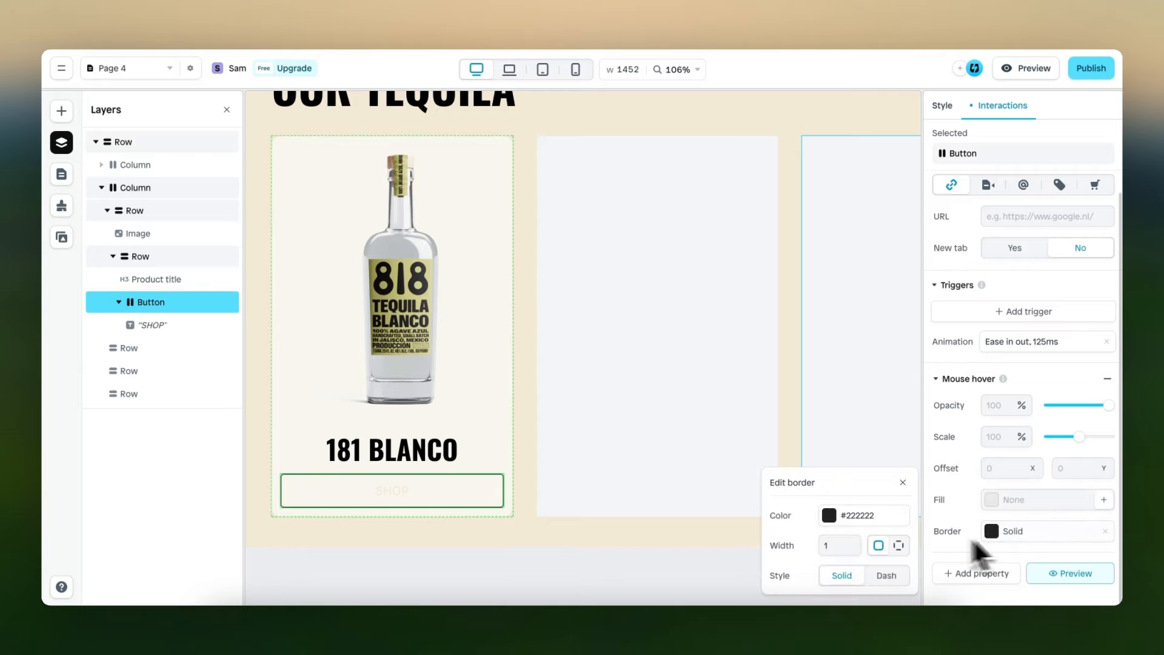
left_click(827, 518)
left_click(805, 591)
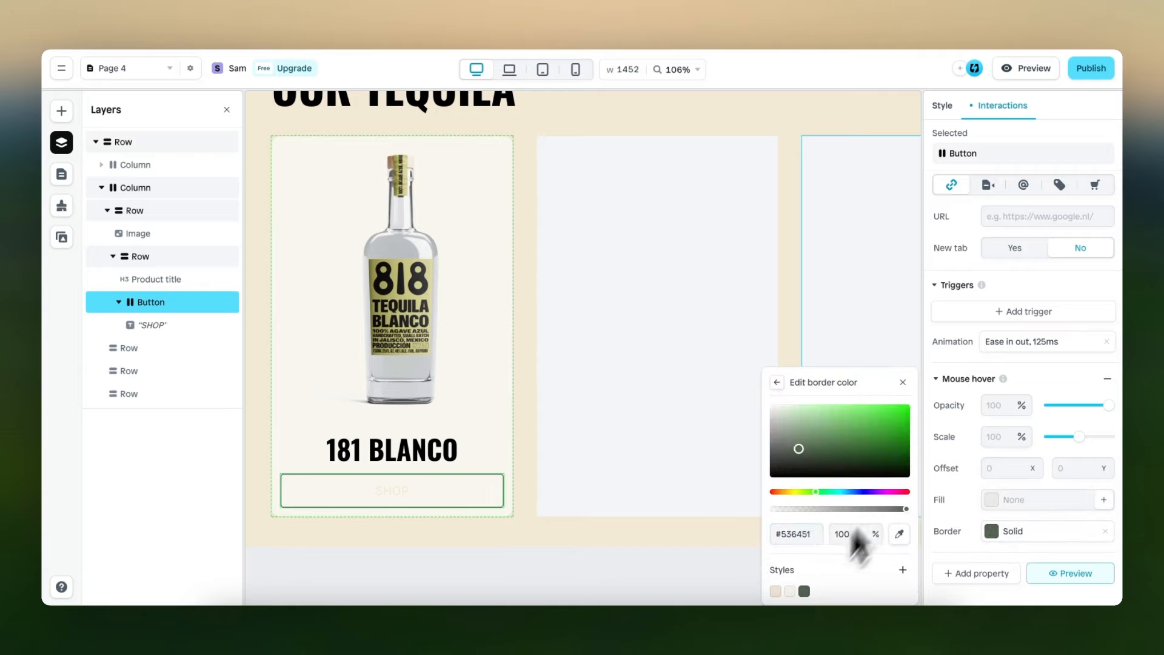
left_click(902, 382)
Add a mouse hover trigger to the SHOP text that changes its color to the saved dark green Color 3
left_click(398, 493)
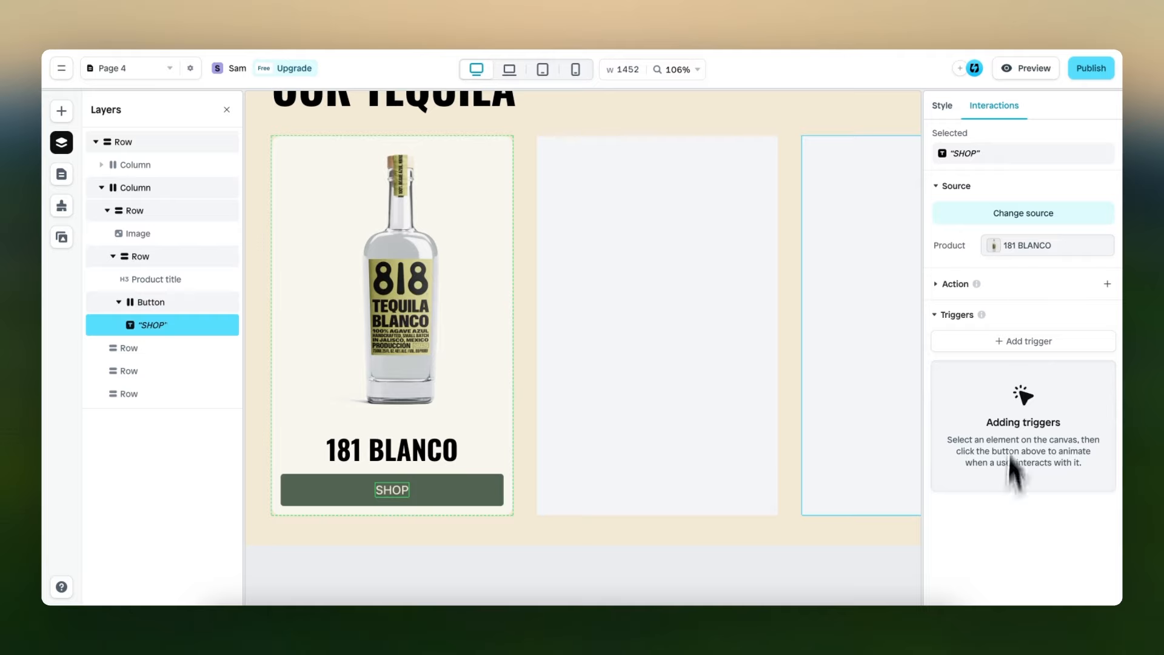
left_click(1025, 341)
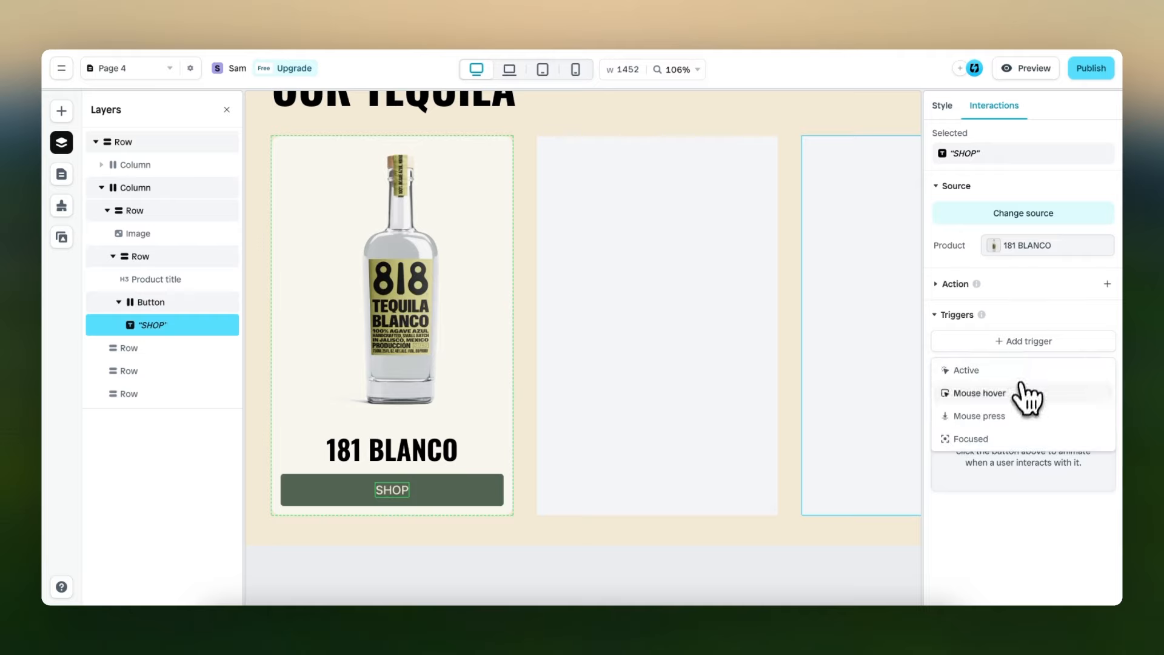
left_click(994, 393)
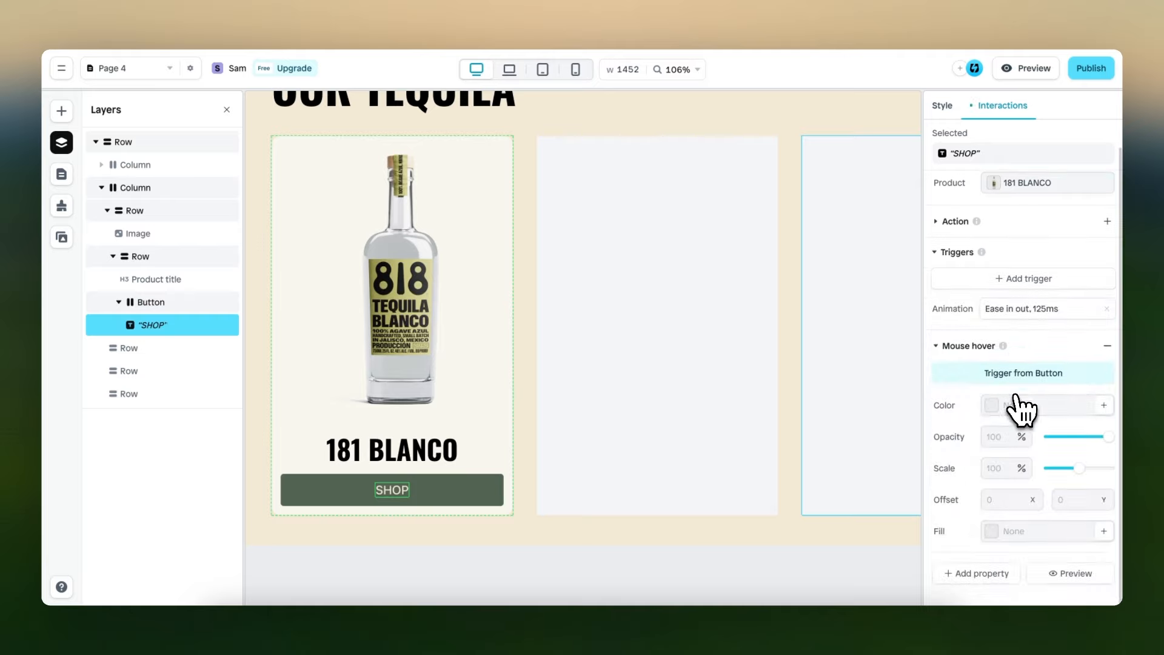
left_click(1003, 403)
left_click(804, 510)
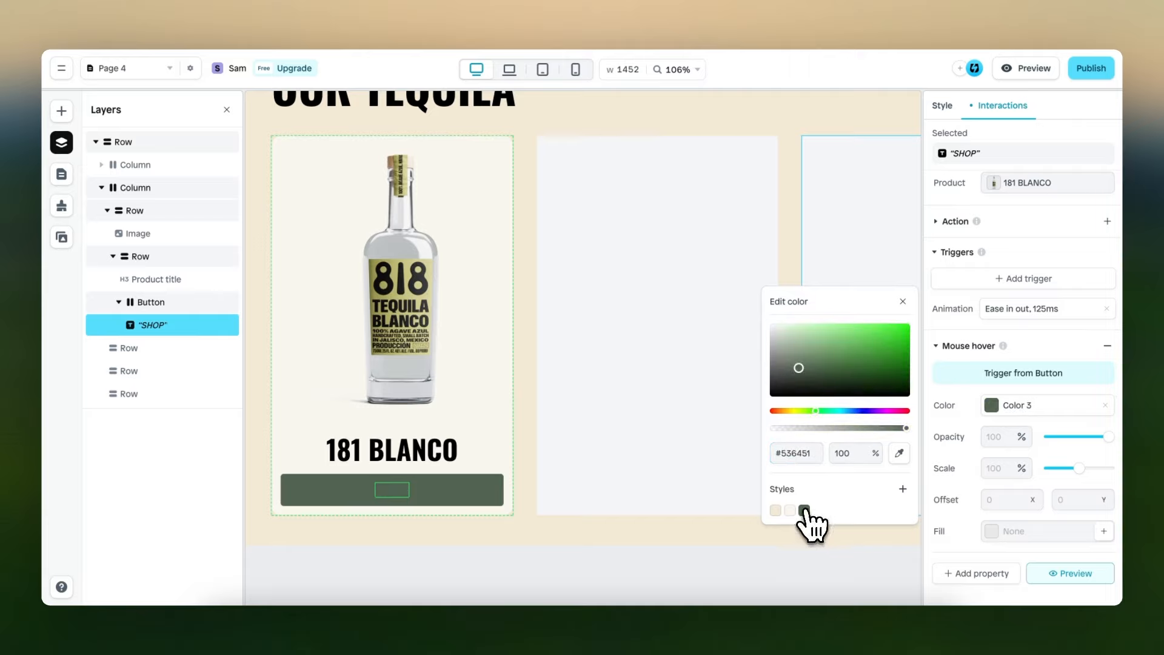
left_click(902, 301)
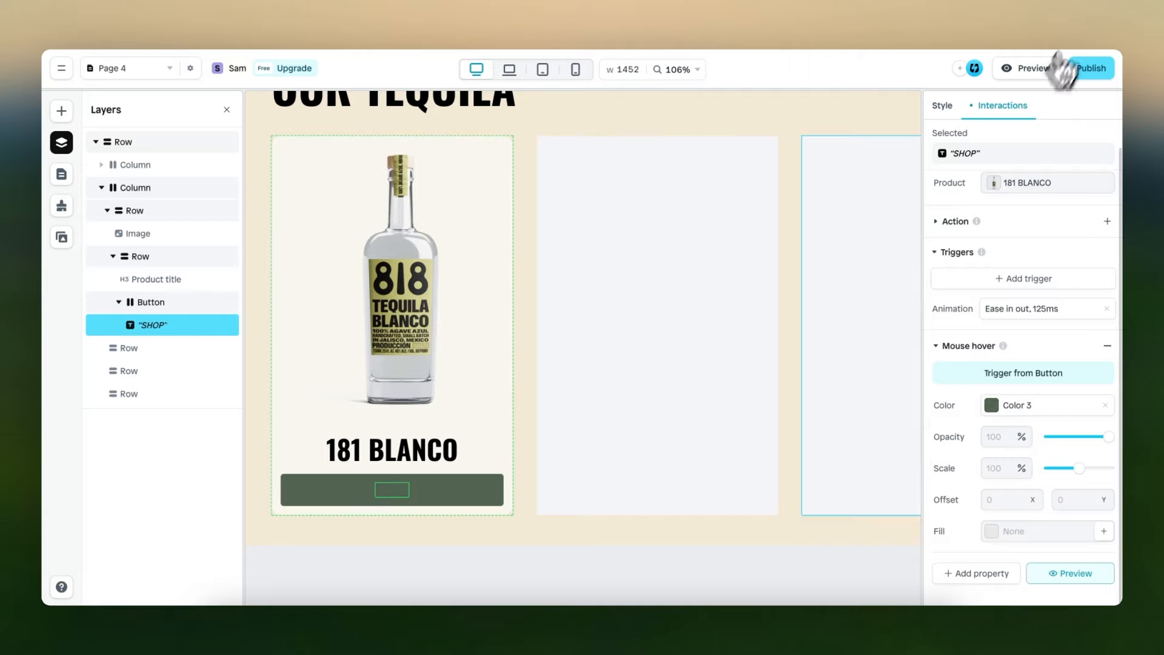
Preview the page to test the hover effects of the first card's image and SHOP button, and return to the editor
left_click(1029, 68)
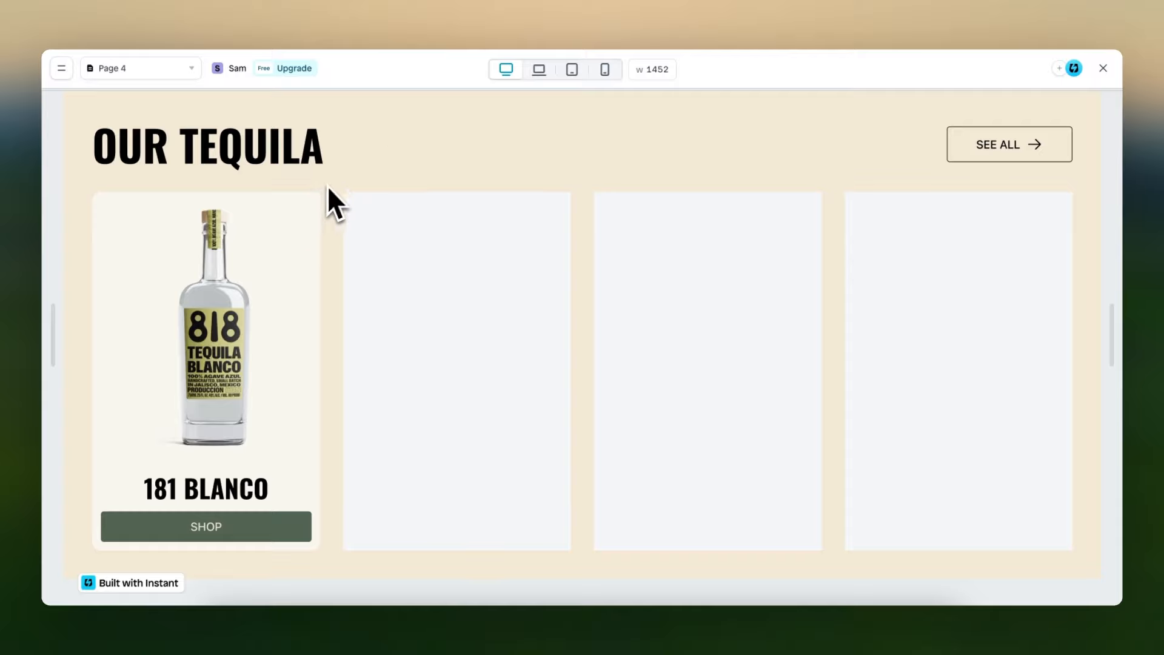
left_click(1103, 68)
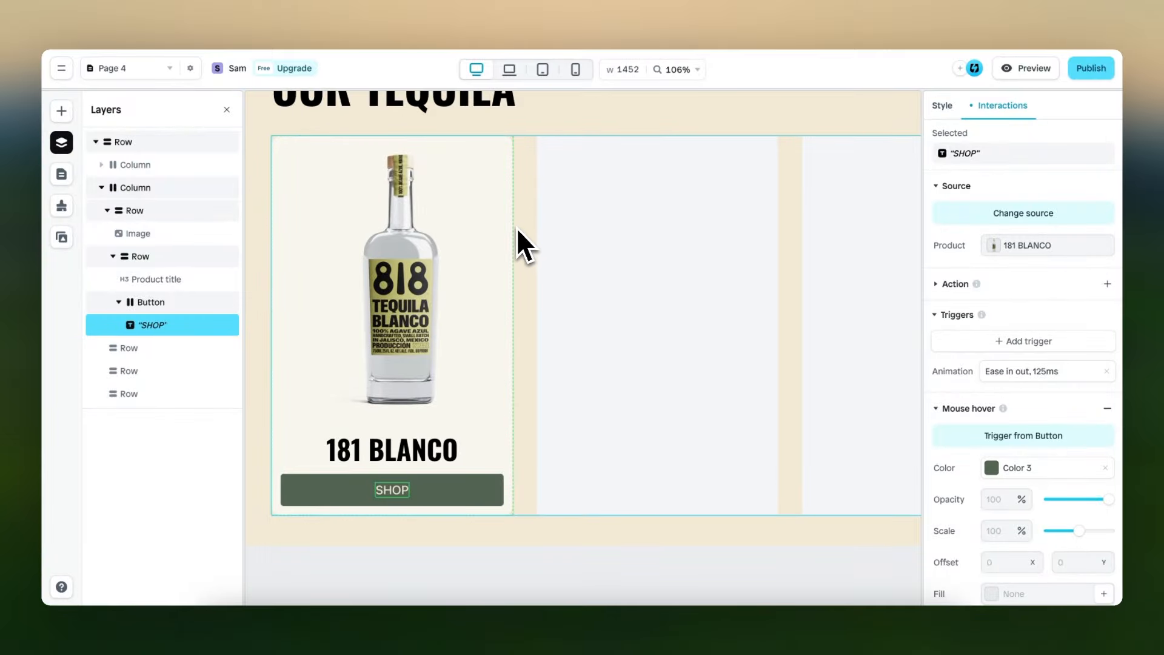
Add a mouse hover trigger to the first card's outer row and select the product image to check its trigger source
left_click(183, 265)
left_click(194, 212)
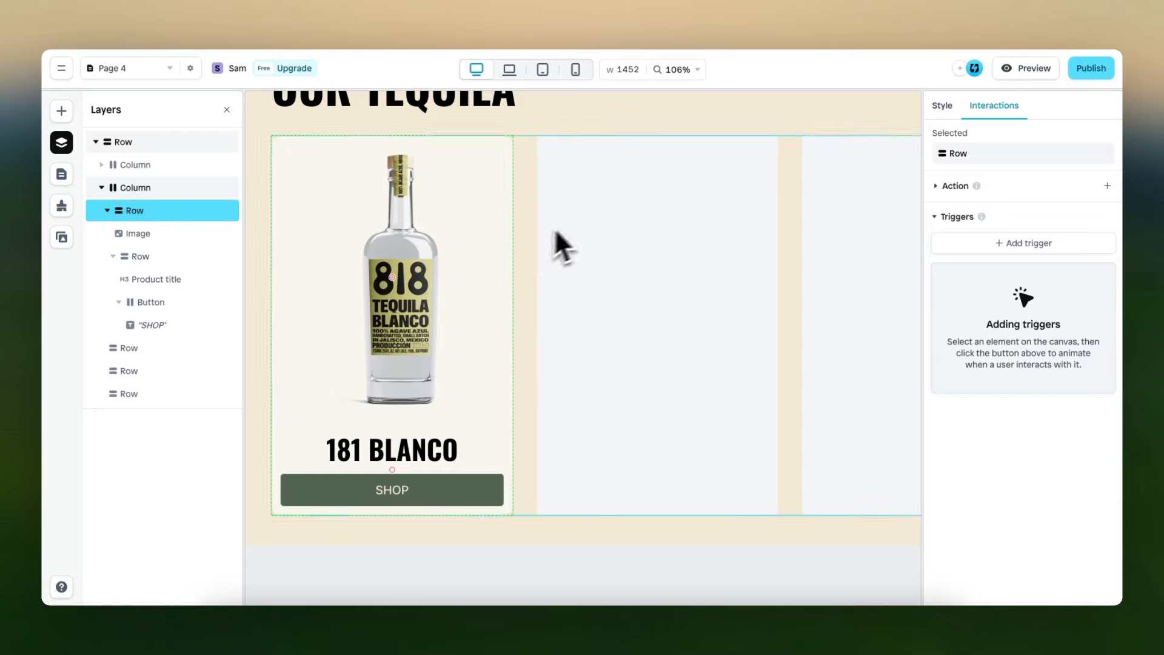
left_click(438, 250)
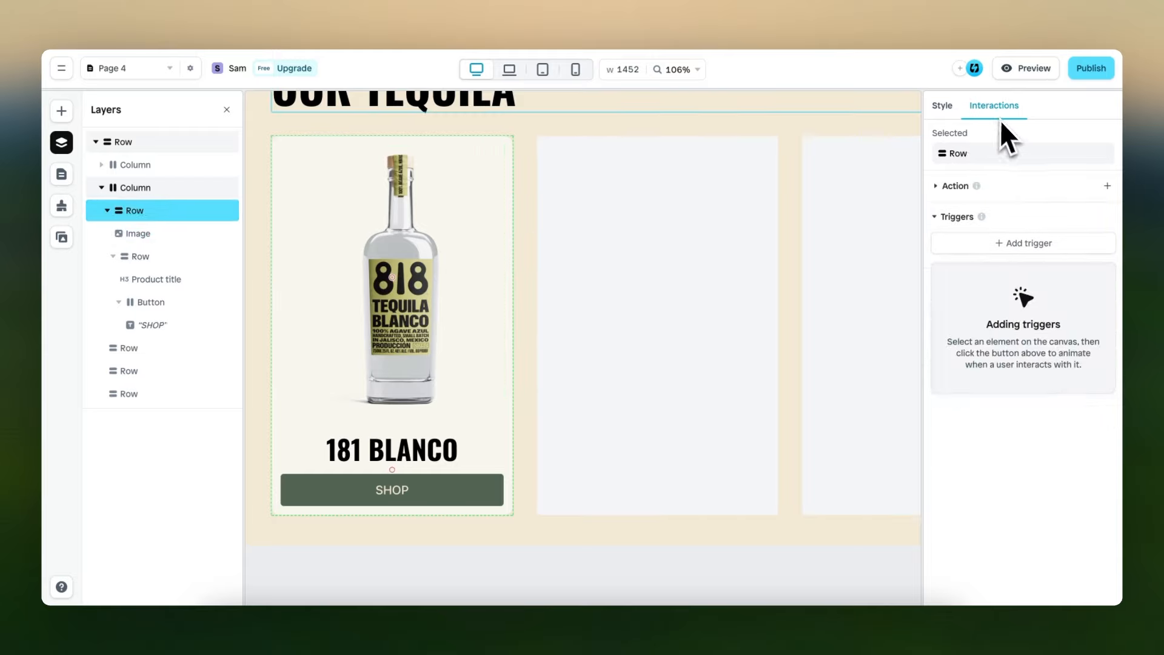
left_click(1049, 246)
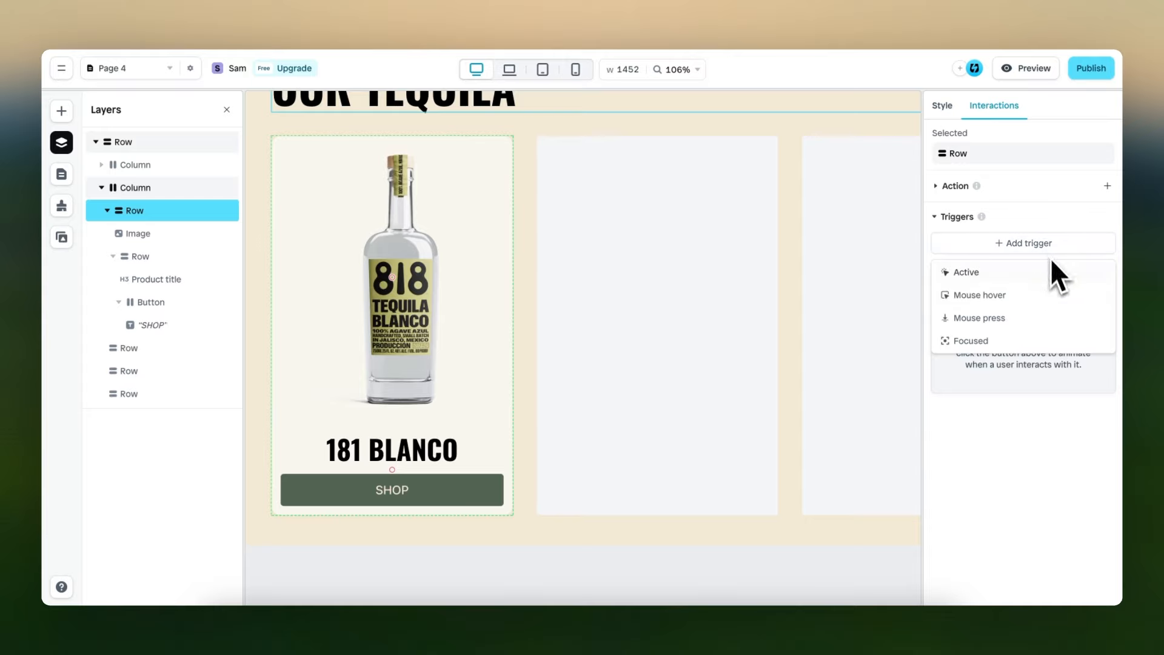
left_click(1049, 297)
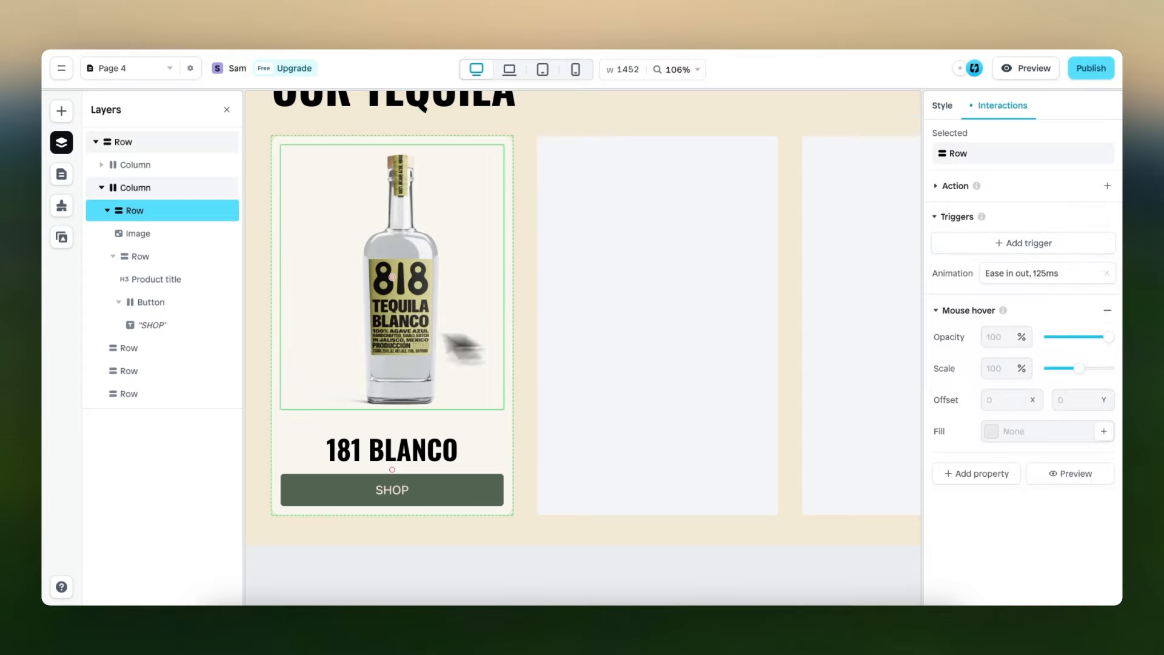
left_click(445, 297)
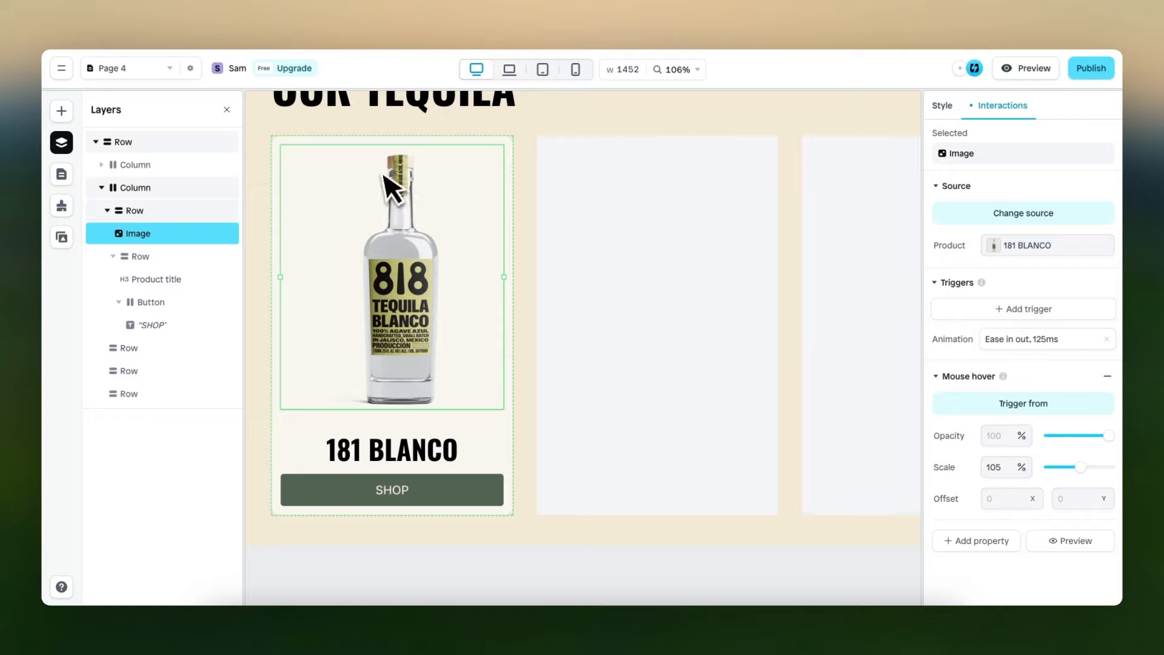
Preview the page to check that hovering over the card animates its image and button together, and return to the editor
left_click(1050, 72)
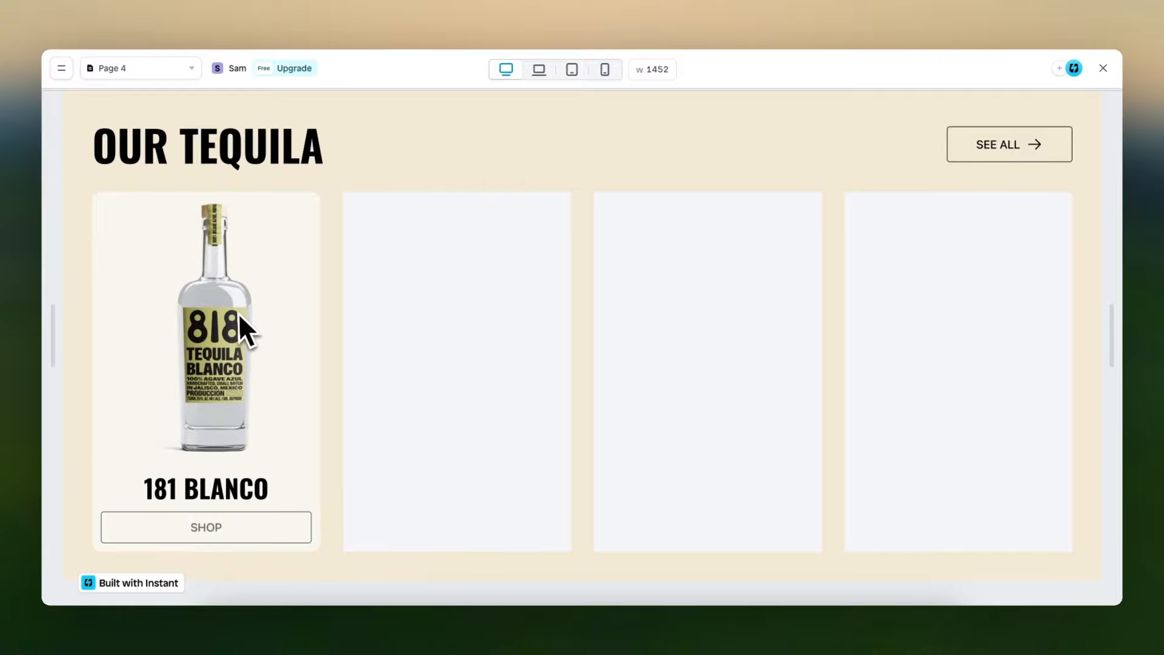
left_click(1103, 68)
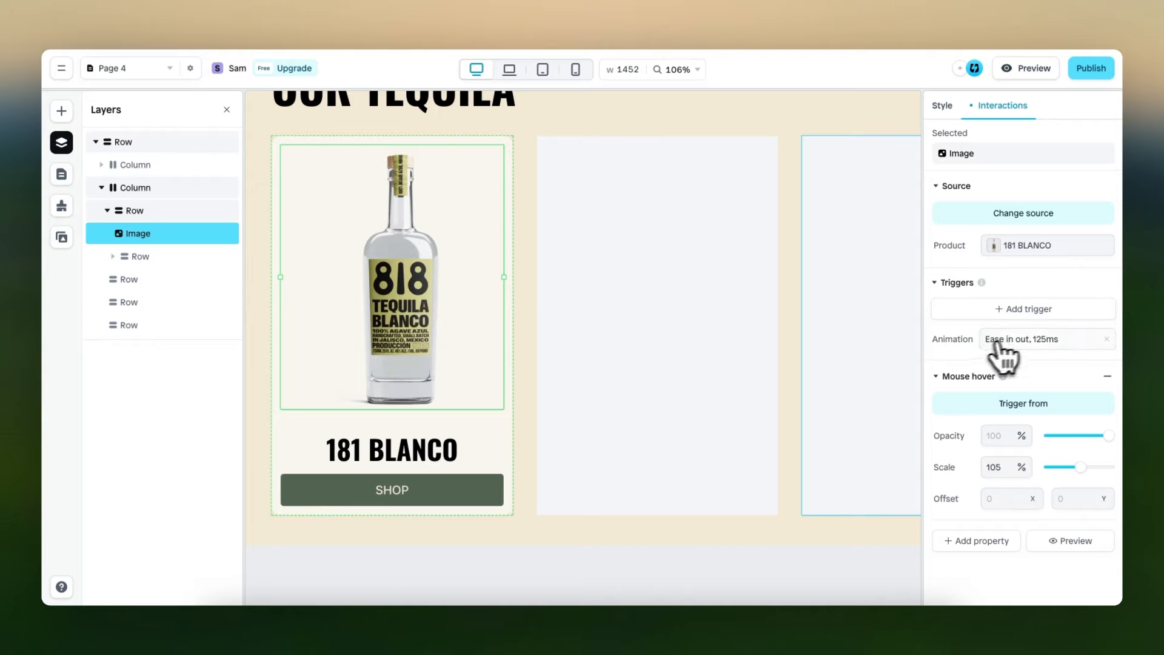
Set the hover animation speed to 600 ms for both the first card's product image and its SHOP button
left_click(1030, 341)
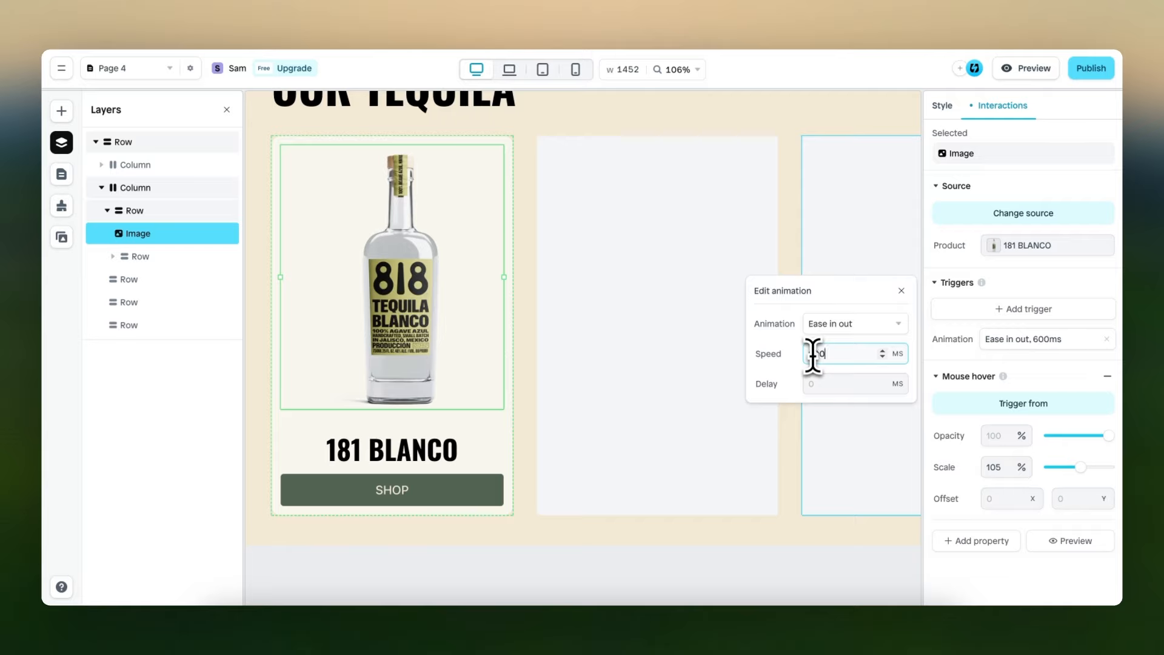
left_click(467, 493)
left_click(482, 490)
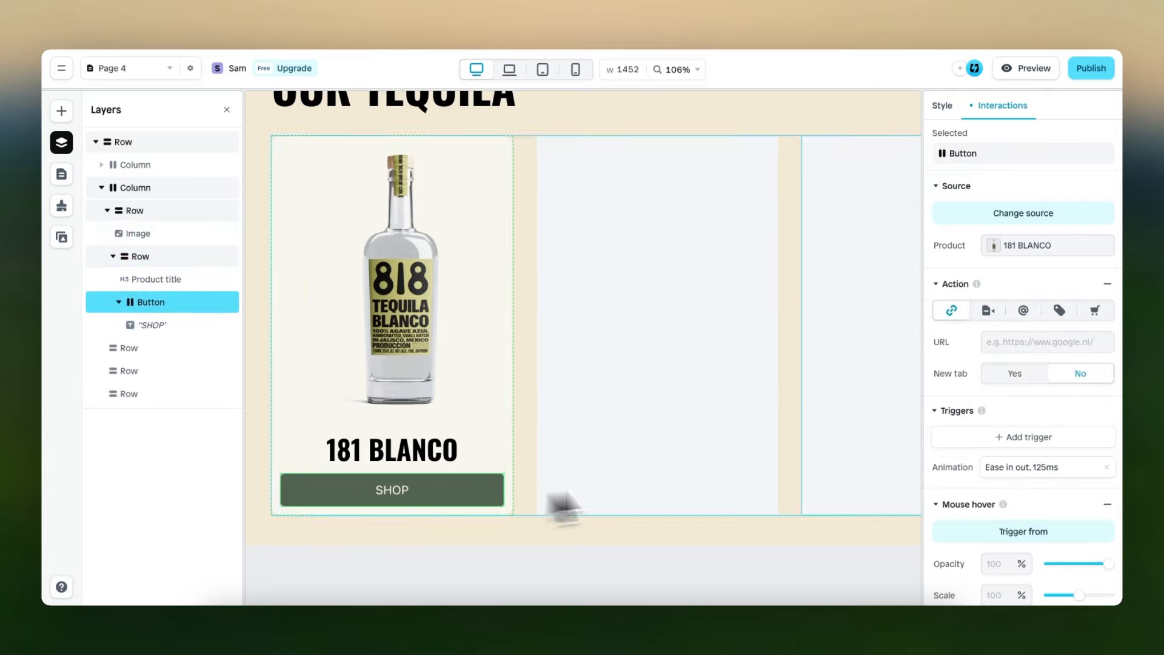
scroll(970, 479, "down", 3)
left_click(1018, 311)
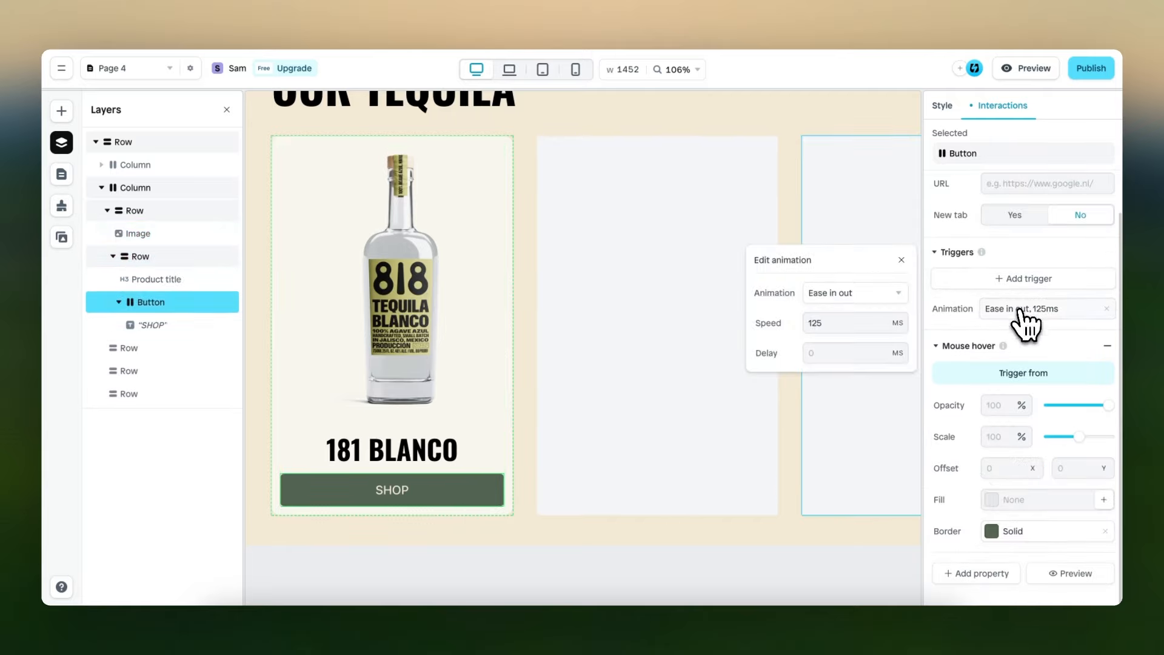
left_click(814, 323)
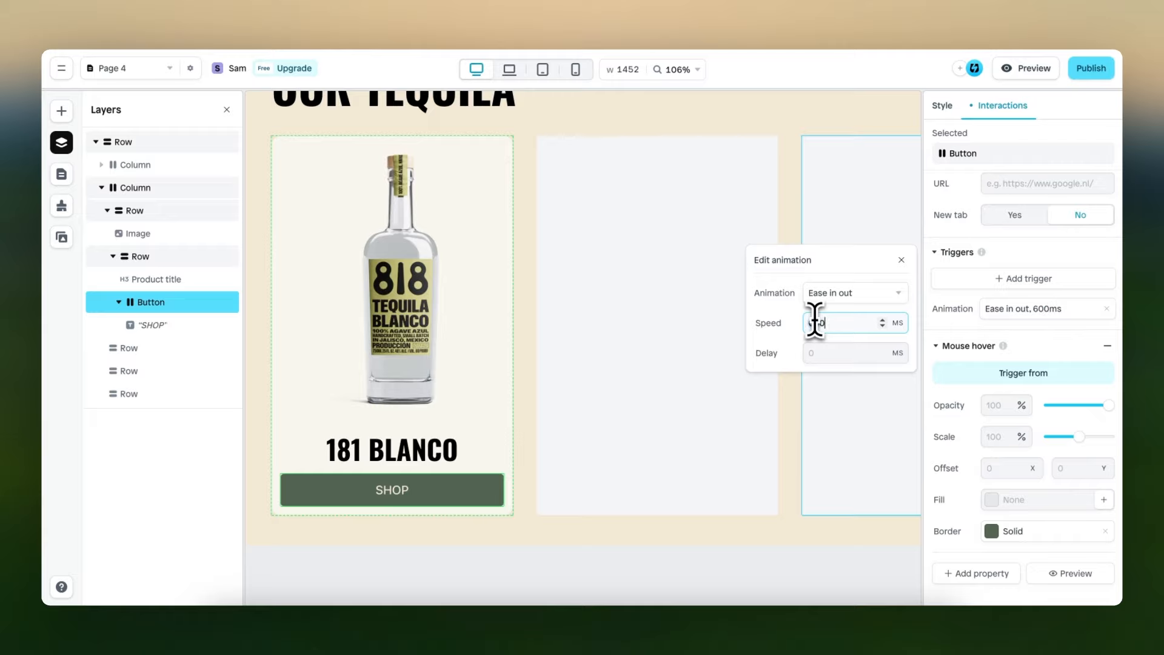
Preview the page to check the slower hover animation on the first card, and return to the editor
left_click(1034, 71)
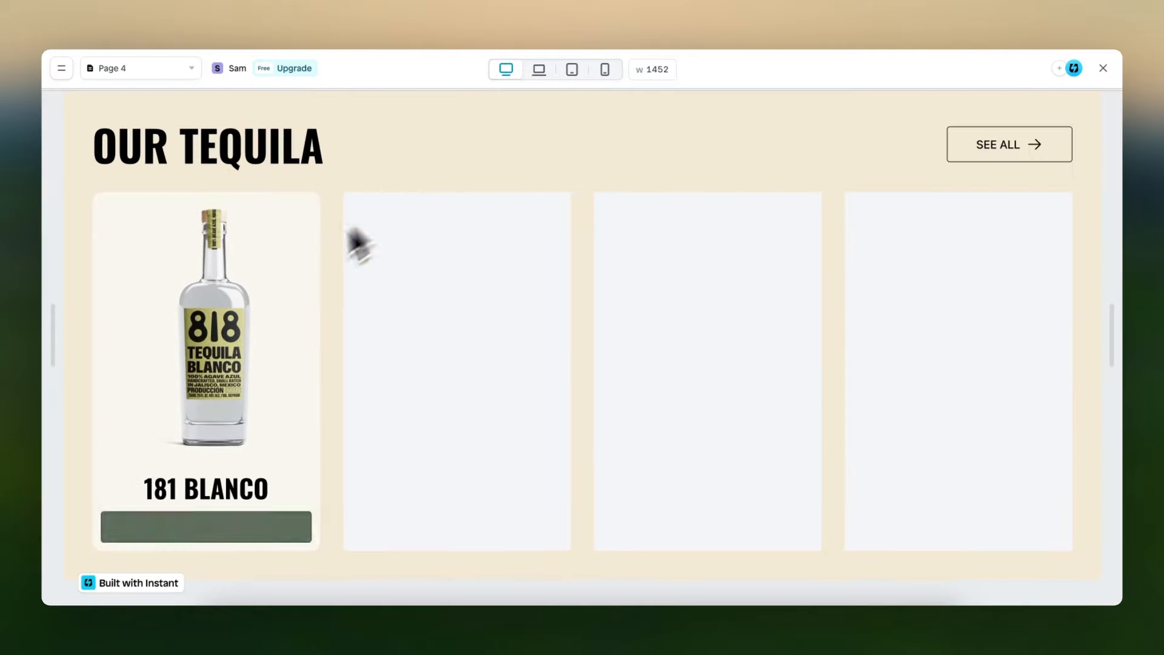
key("Escape")
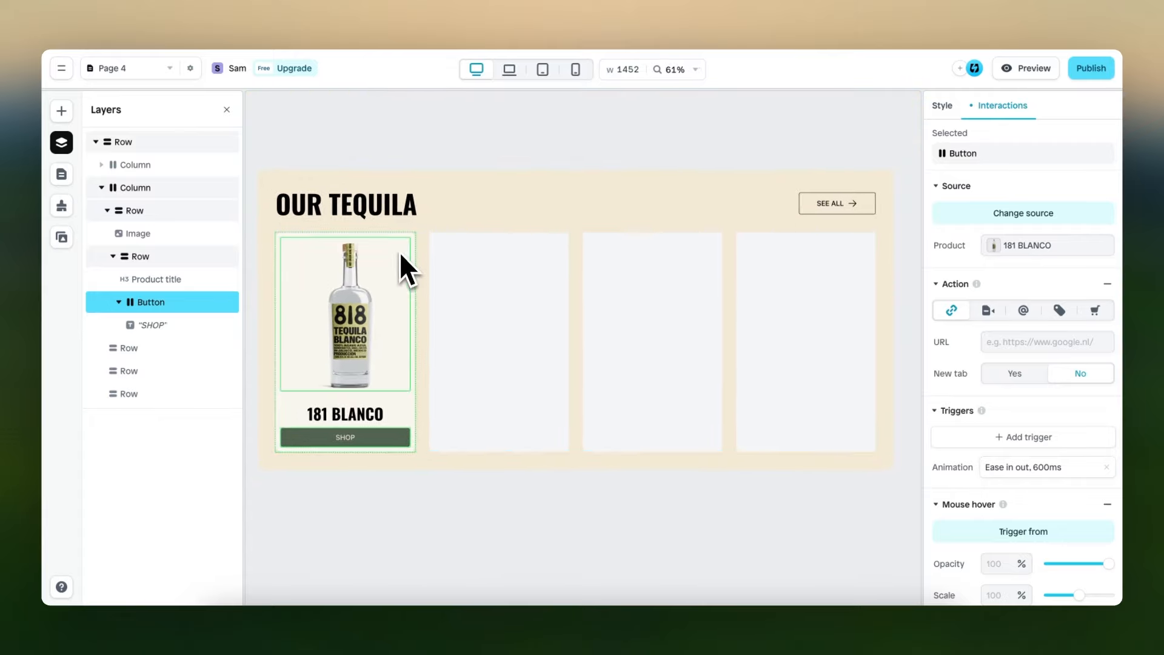
Duplicate the first product card's outer row and delete the empty placeholder row after the copy
left_click(159, 215)
key("ctrl+d")
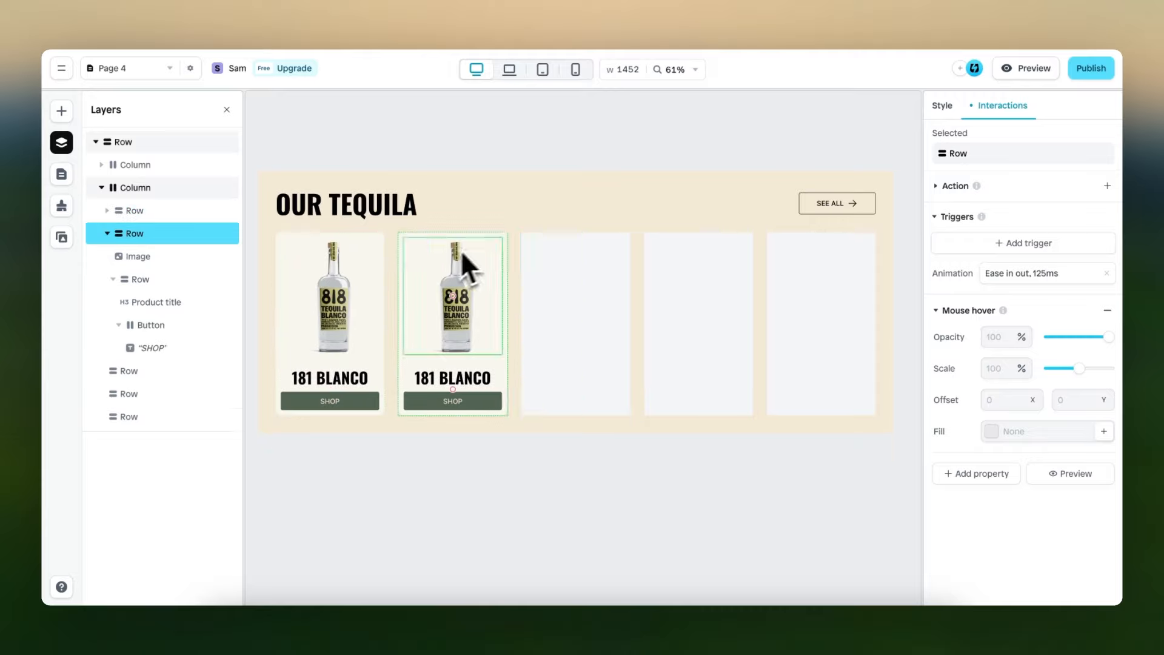
left_click(592, 286)
key("Delete")
Duplicate the second product card, delete the empty placeholder row after the copy, and select the third card
left_click(551, 294)
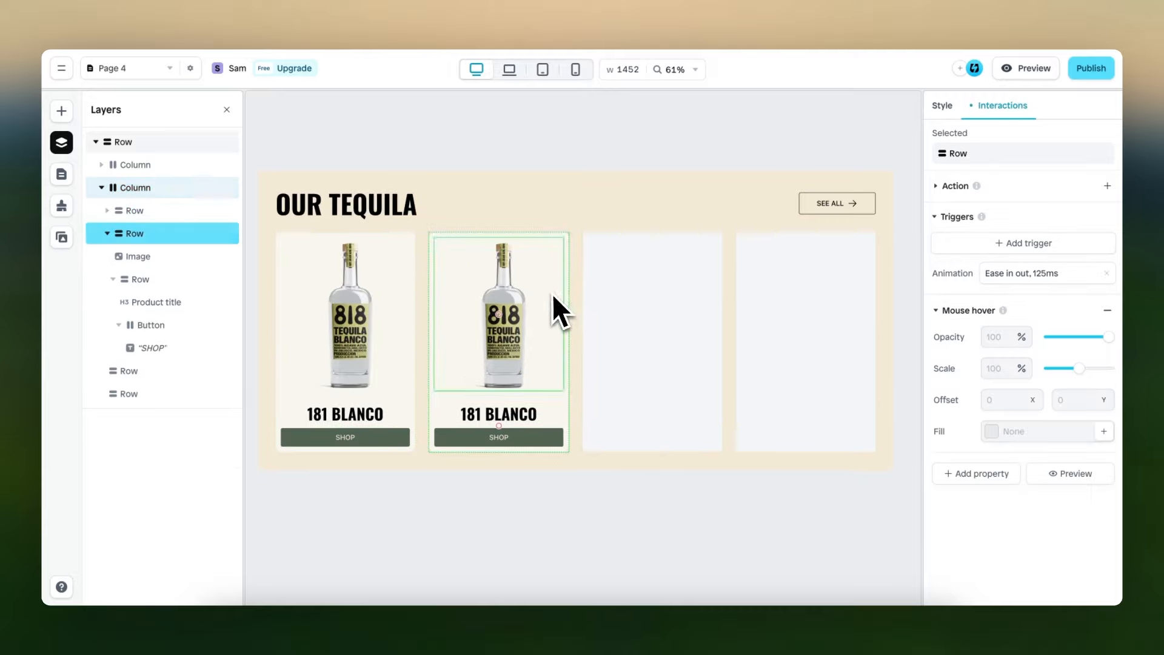
key("ctrl+d")
left_click(695, 293)
key("Delete")
left_click(668, 289)
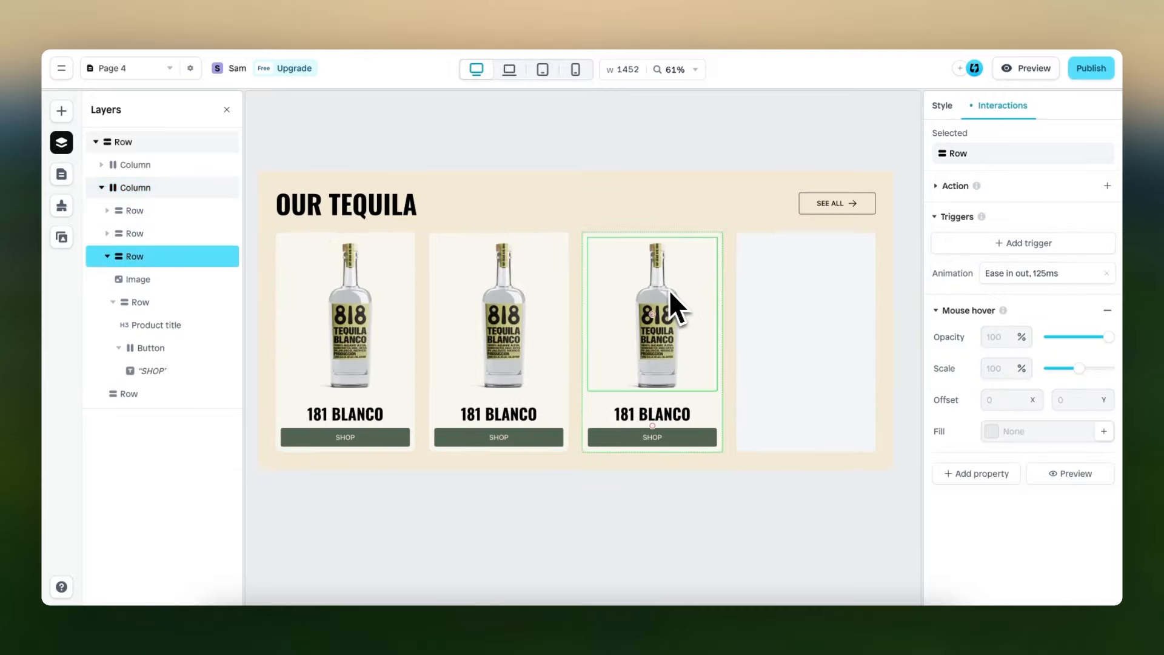
Duplicate the third product card and delete the empty placeholder row after the copy
key("ctrl+d")
left_click(838, 280)
key("Delete")
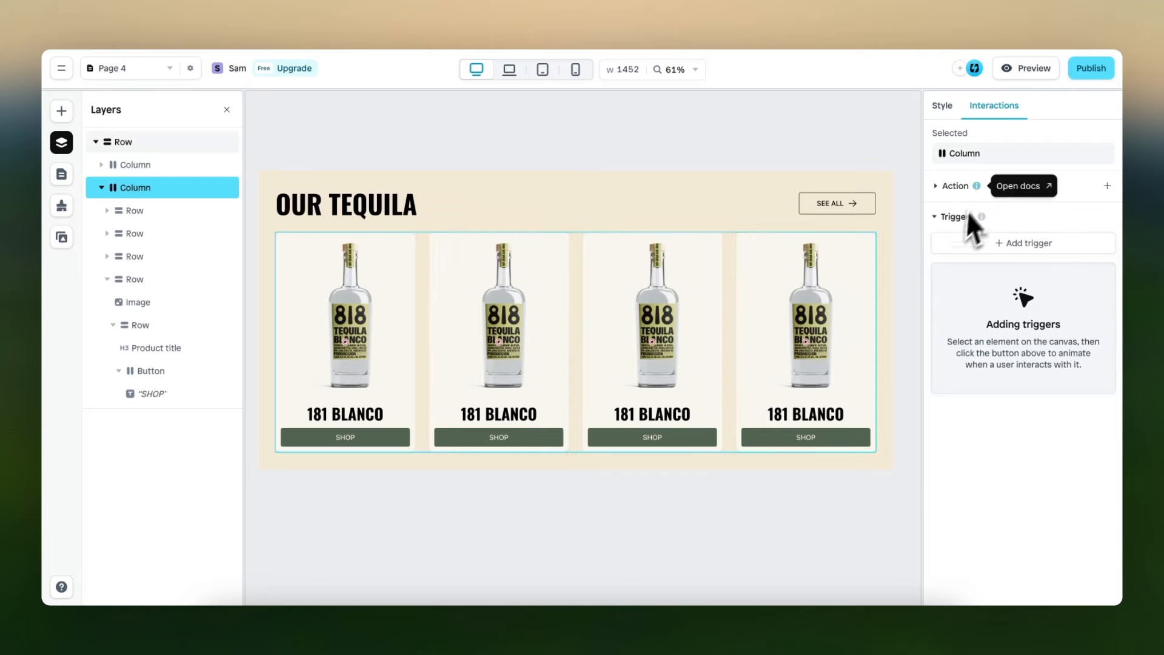
Set the gap between the product cards in their parent column to 12
left_click(943, 106)
scroll(981, 333, "down", 8)
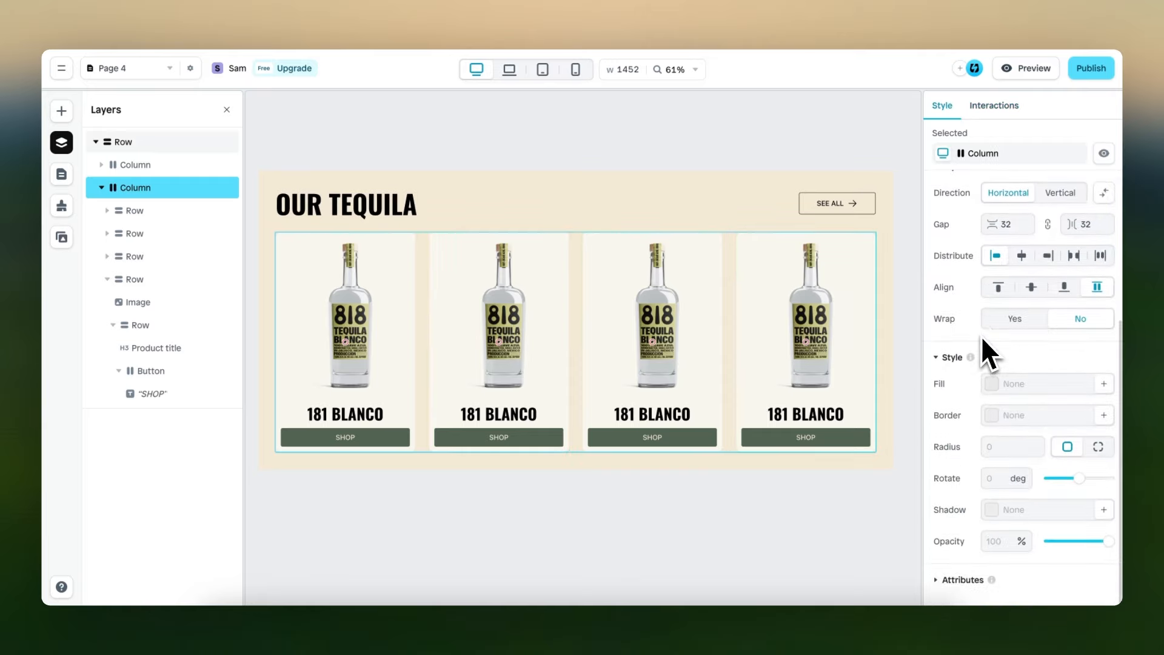
scroll(1020, 240, "up", 2)
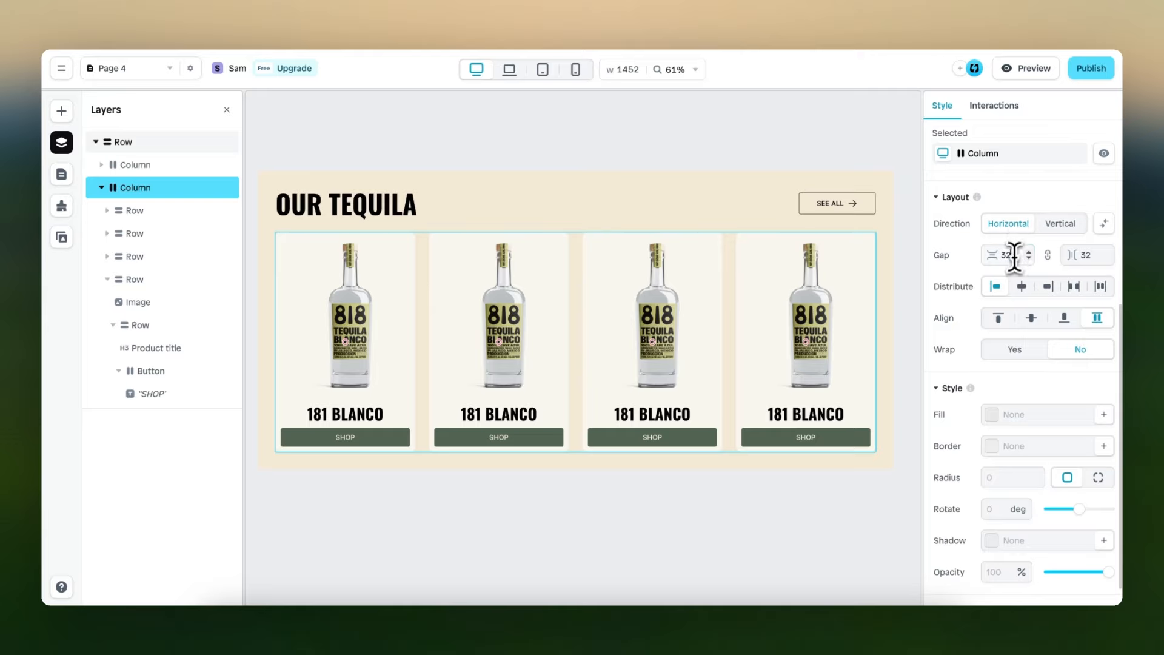
type("12")
scroll(421, 327, "up", 3)
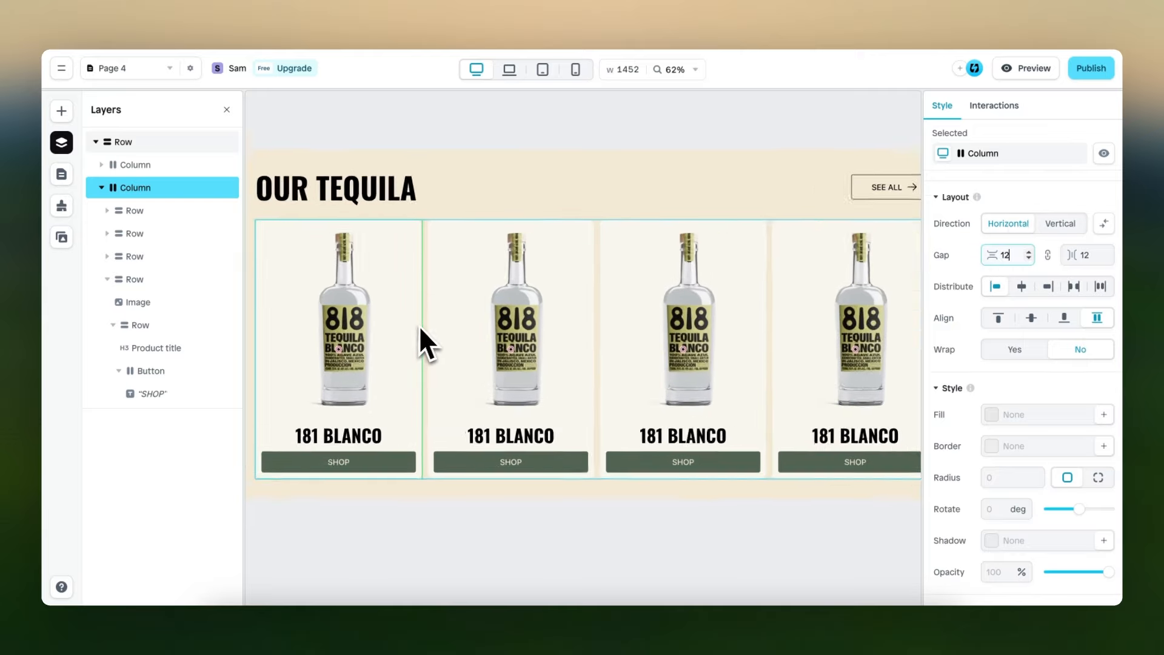
scroll(421, 325, "down", 1)
Change the second card's Shopify source product to 181 REPOSADO
left_click(572, 324)
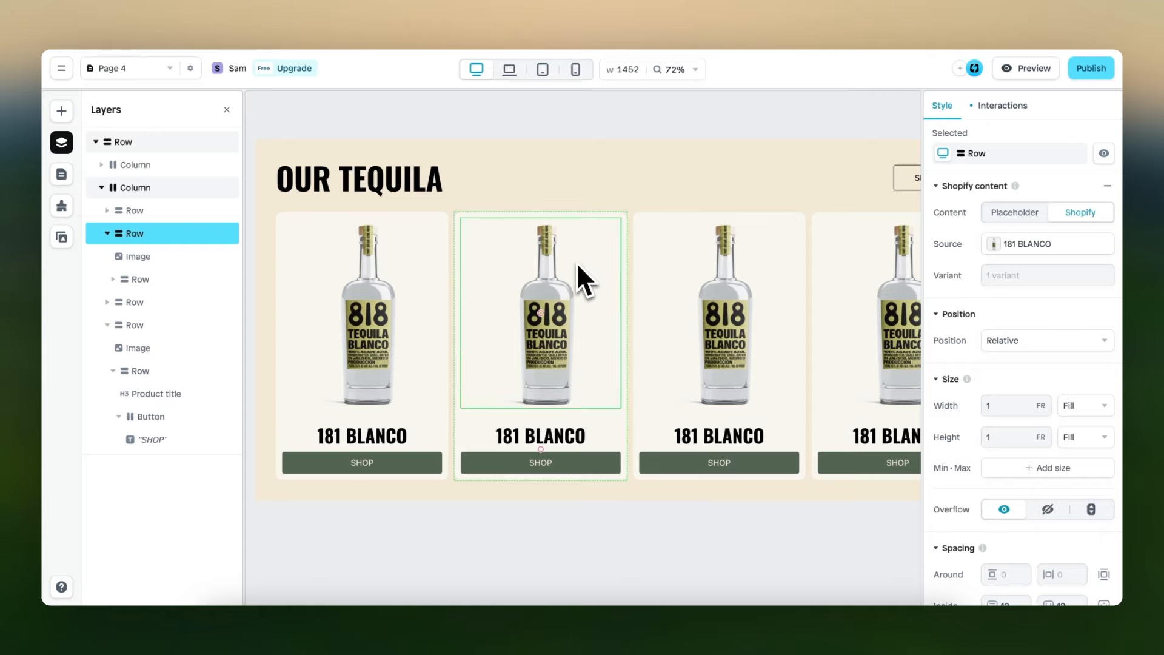
left_click(1031, 252)
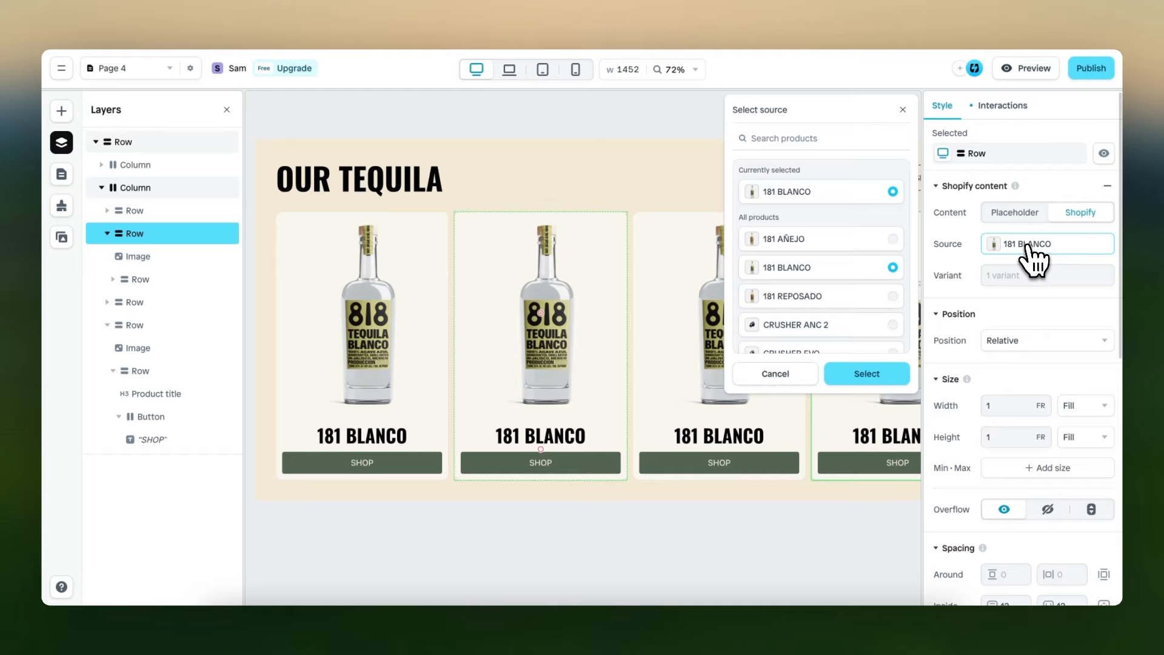
left_click(892, 297)
left_click(882, 373)
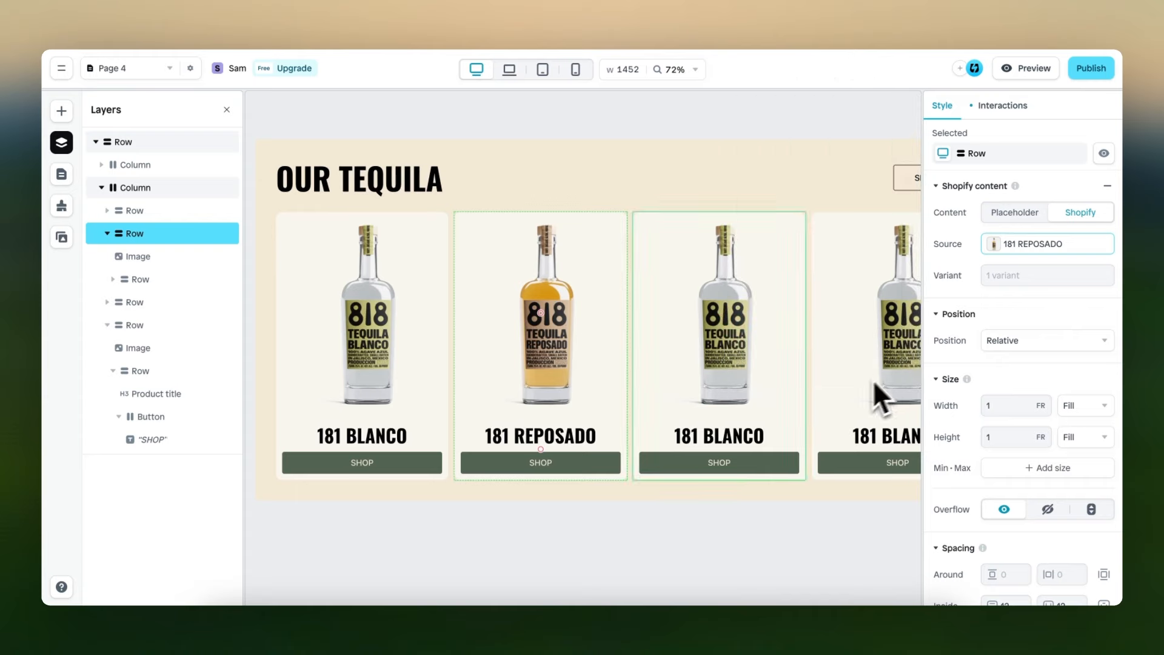
Change the third card's Shopify source product to 181 AÑEJO
scroll(710, 379, "right", 3)
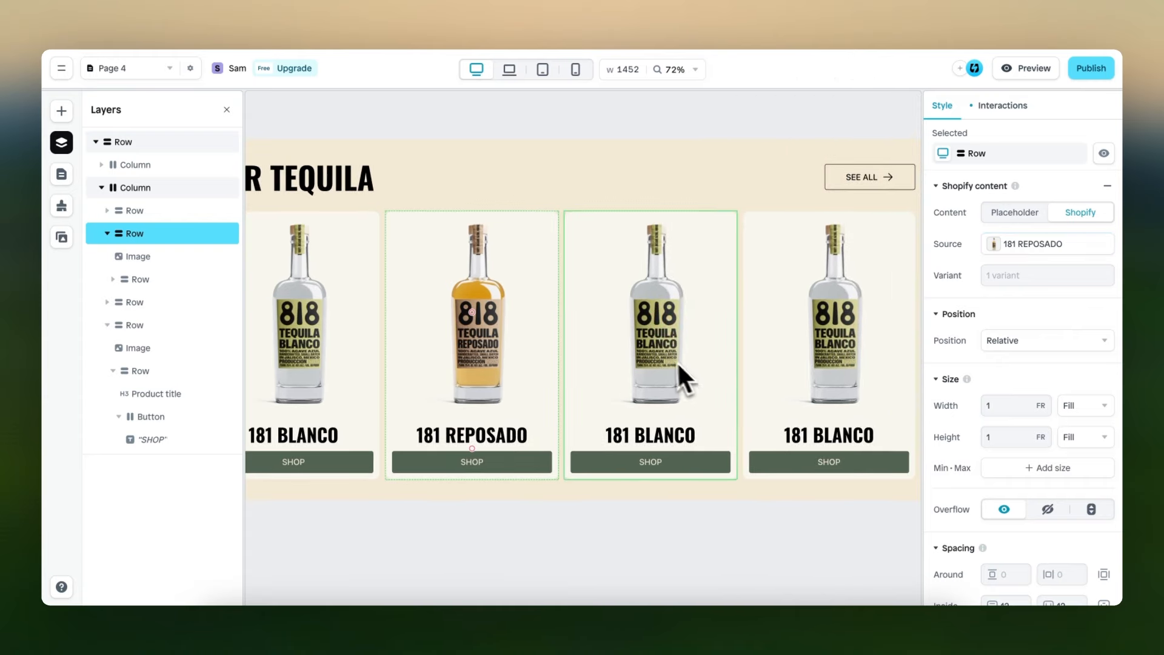
left_click(672, 369)
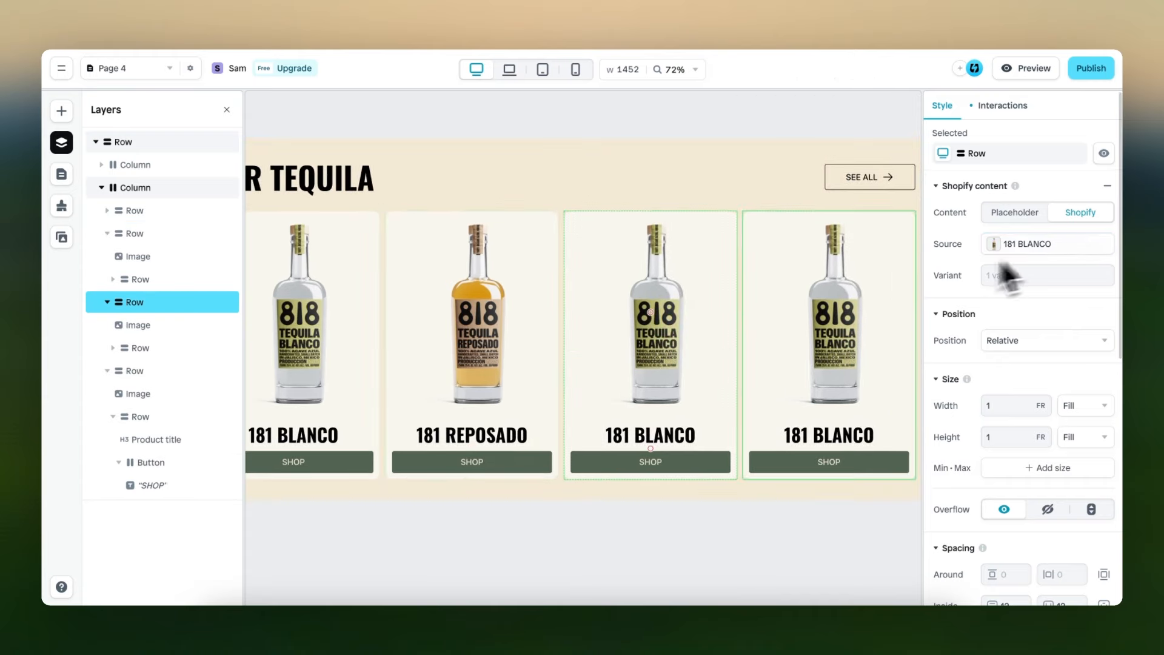
left_click(1024, 247)
scroll(862, 298, "down", 2)
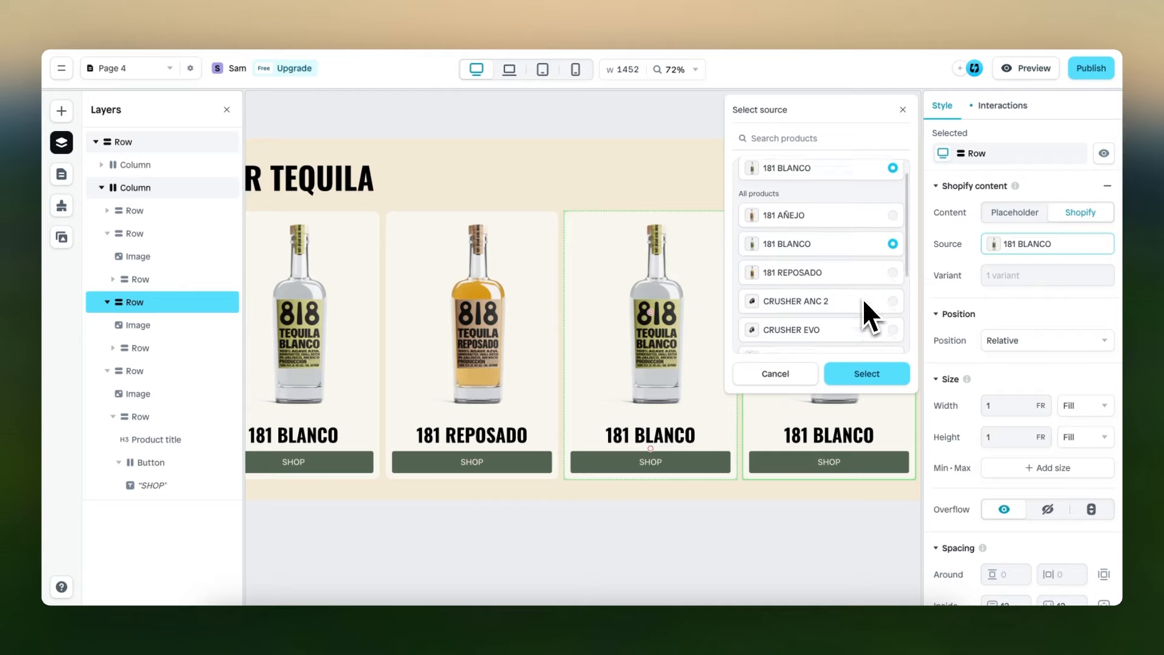
left_click(892, 203)
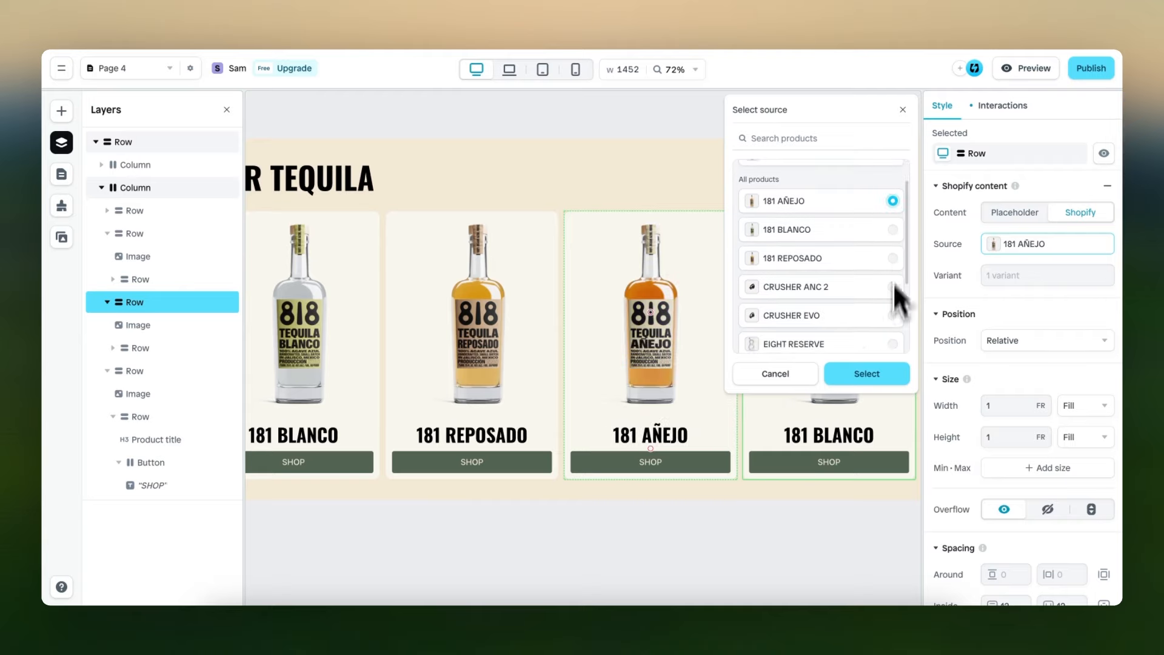
left_click(878, 374)
Change the fourth card's Shopify source product to EIGHT RESERVE
left_click(868, 359)
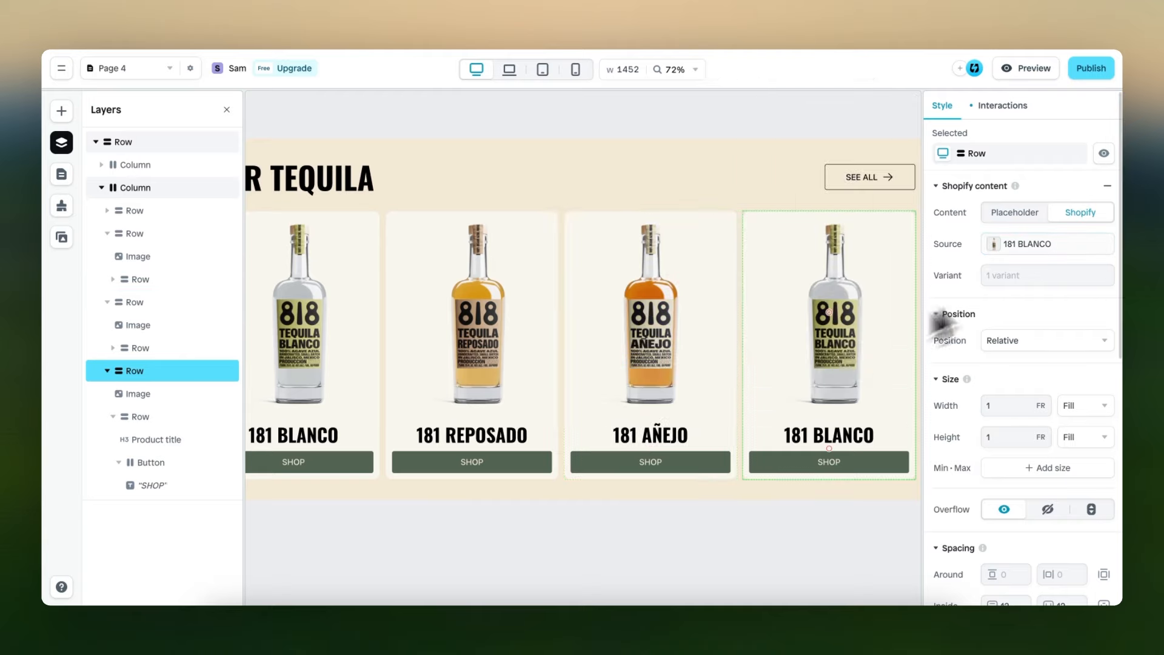
left_click(1065, 245)
scroll(859, 331, "down", 2)
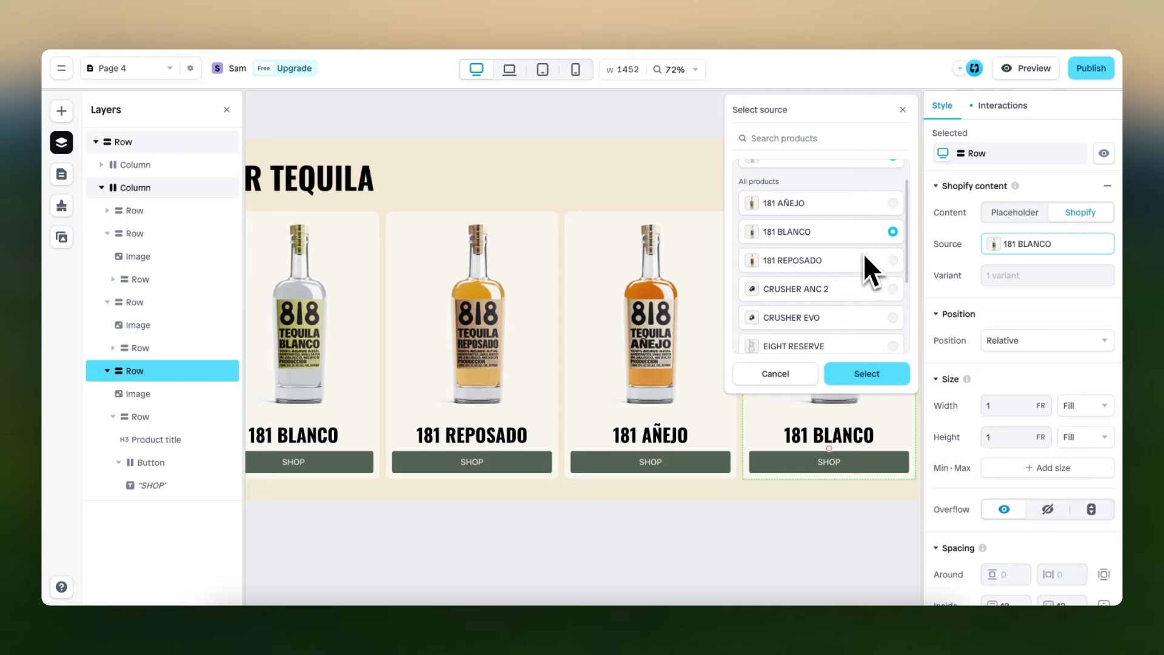
scroll(868, 279, "down", 1)
left_click(892, 322)
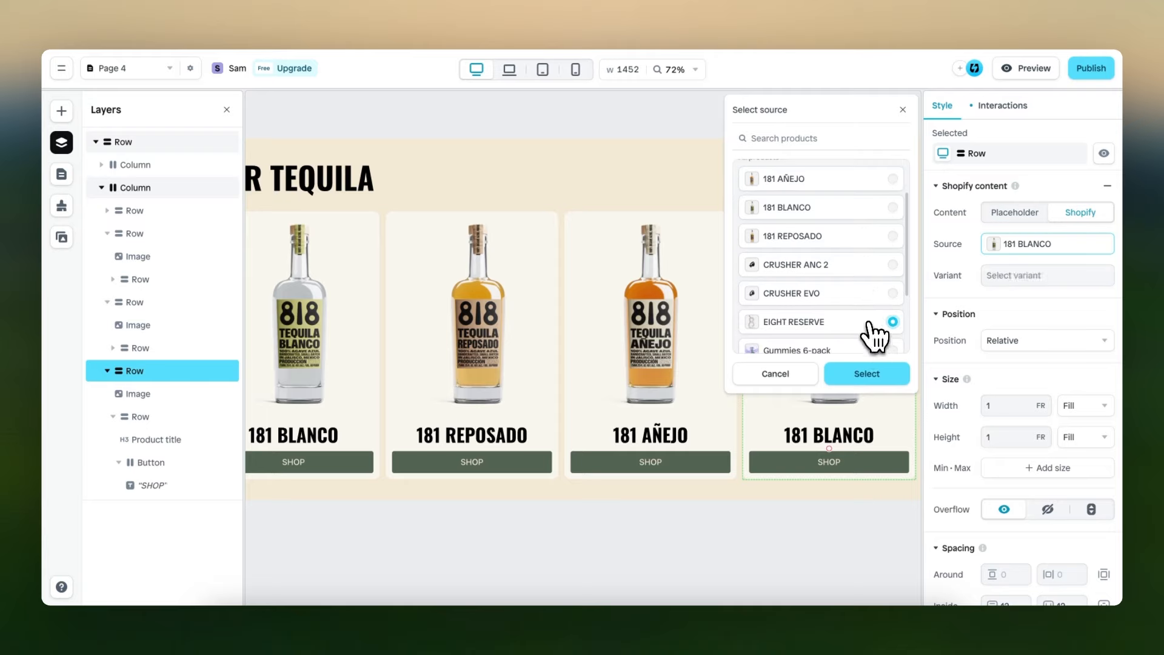
left_click(867, 374)
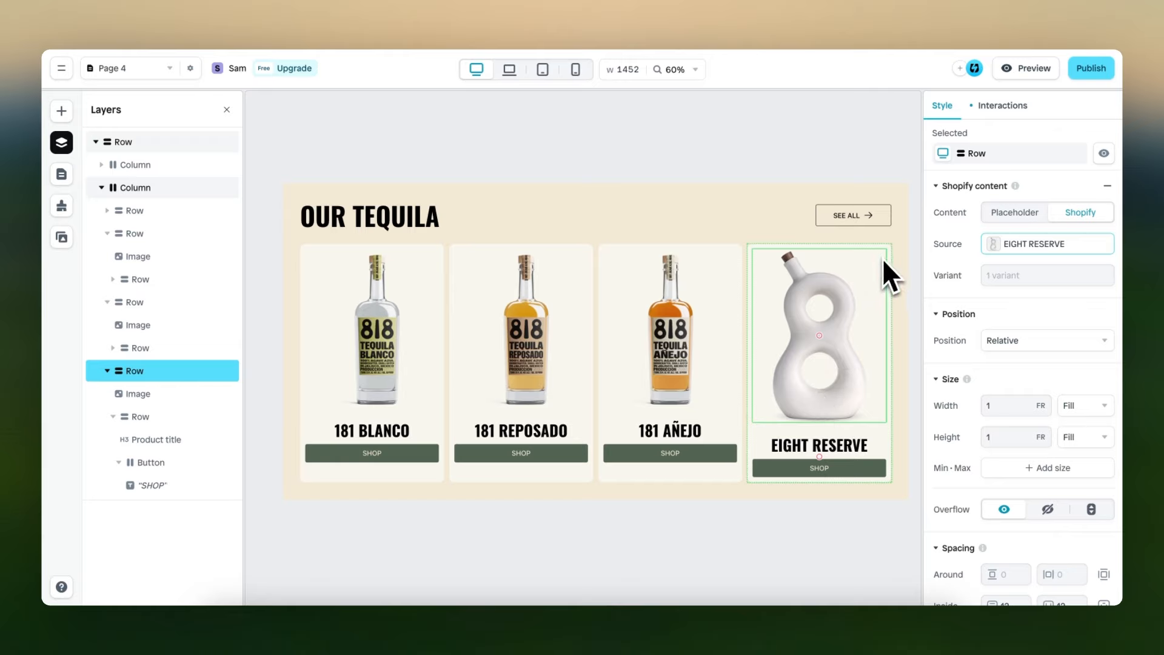
Set the 181 AÑEJO card's vertical distribution to space between so its title and SHOP button sit at the card's bottom
scroll(984, 312, "down", 5)
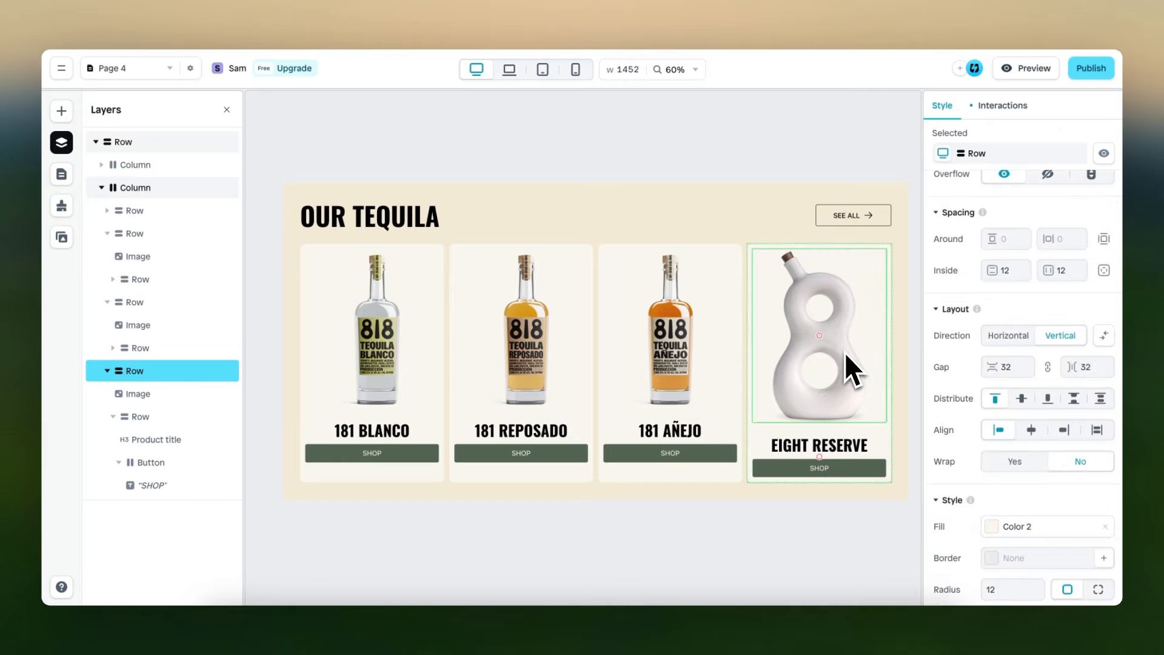
scroll(843, 352, "right", 1)
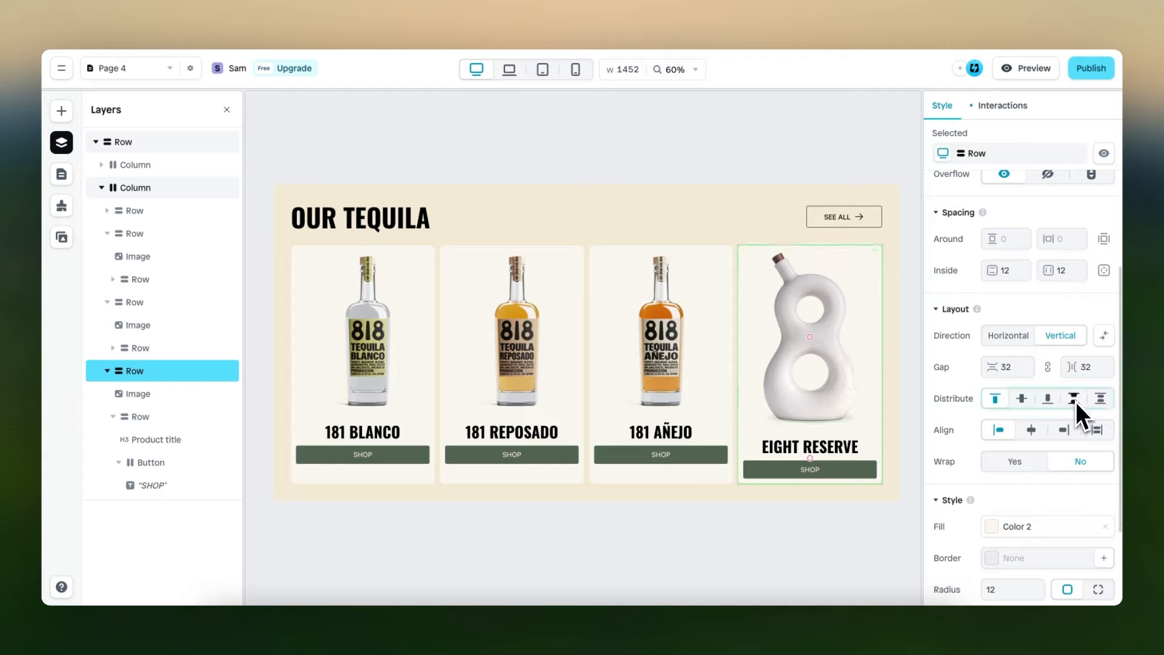
left_click(650, 388)
scroll(997, 406, "down", 5)
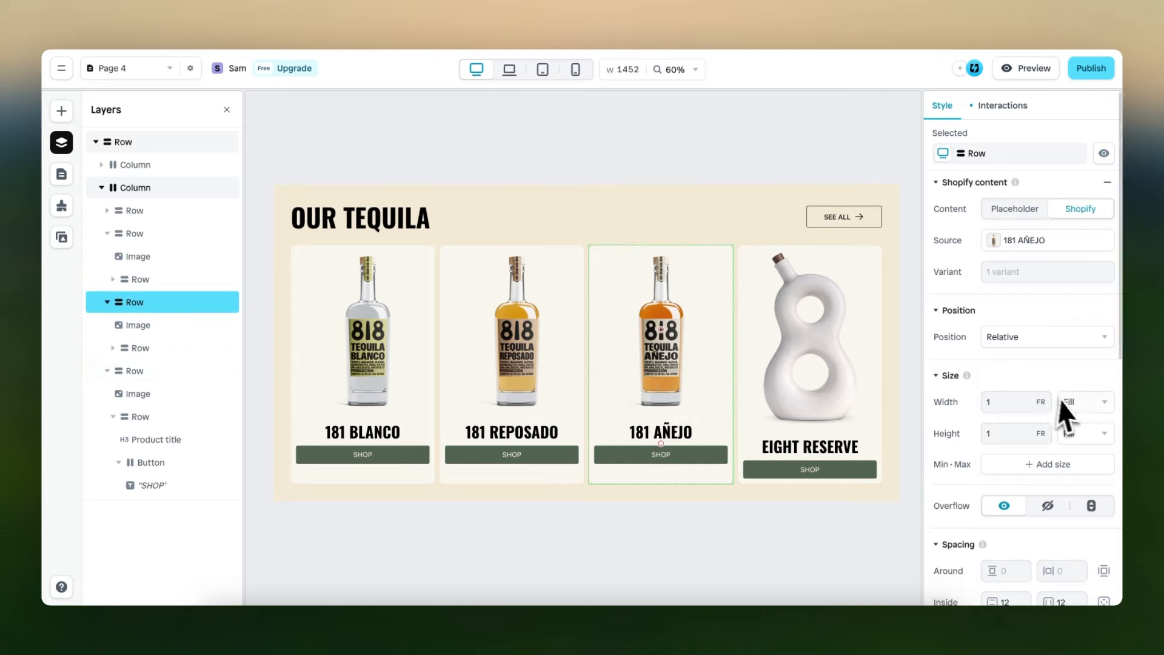
left_click(1073, 417)
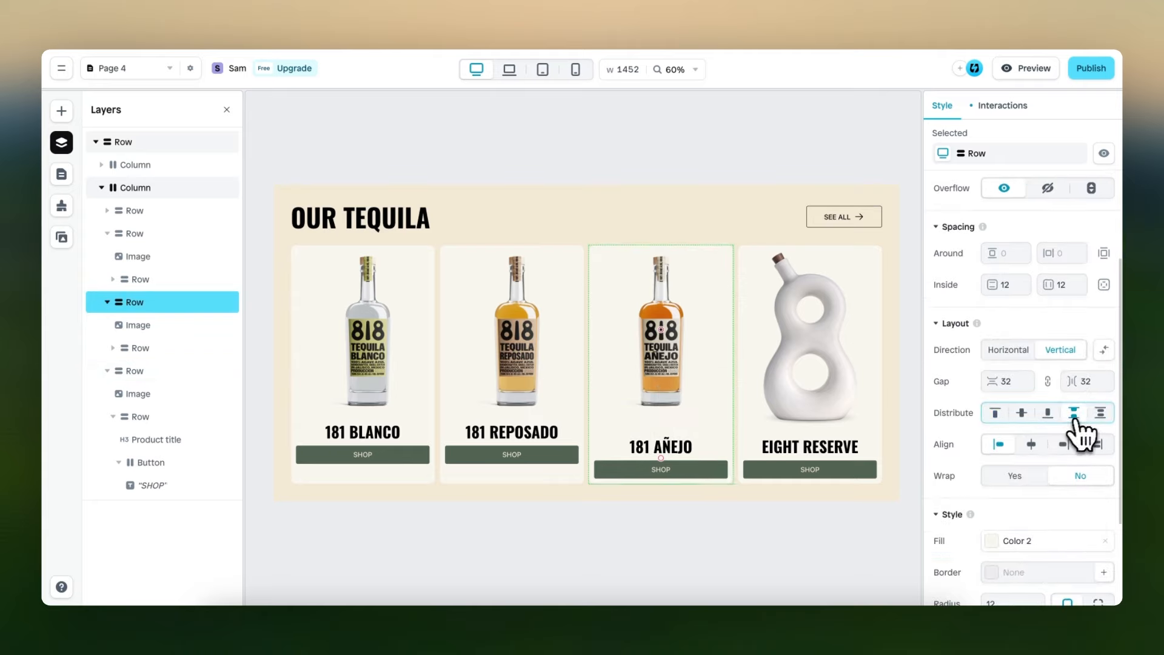
Apply the same space-between distribution to the 181 REPOSADO and 181 BLANCO cards
left_click(538, 403)
scroll(1079, 461, "down", 3)
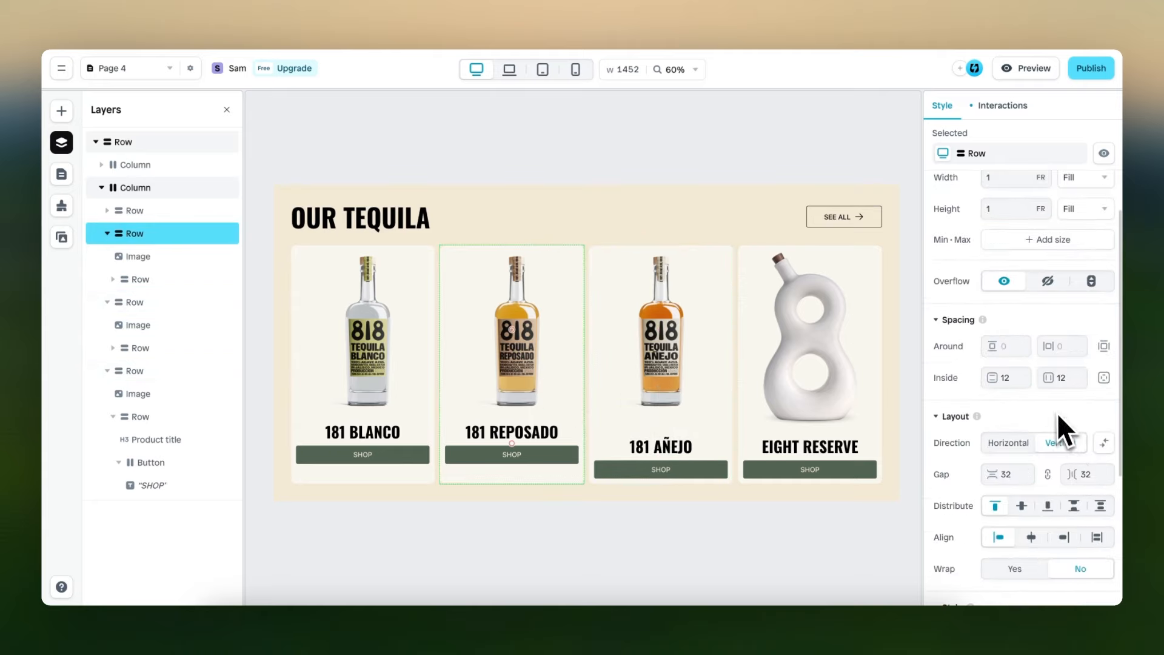
scroll(1063, 437, "down", 3)
left_click(1074, 424)
left_click(403, 401)
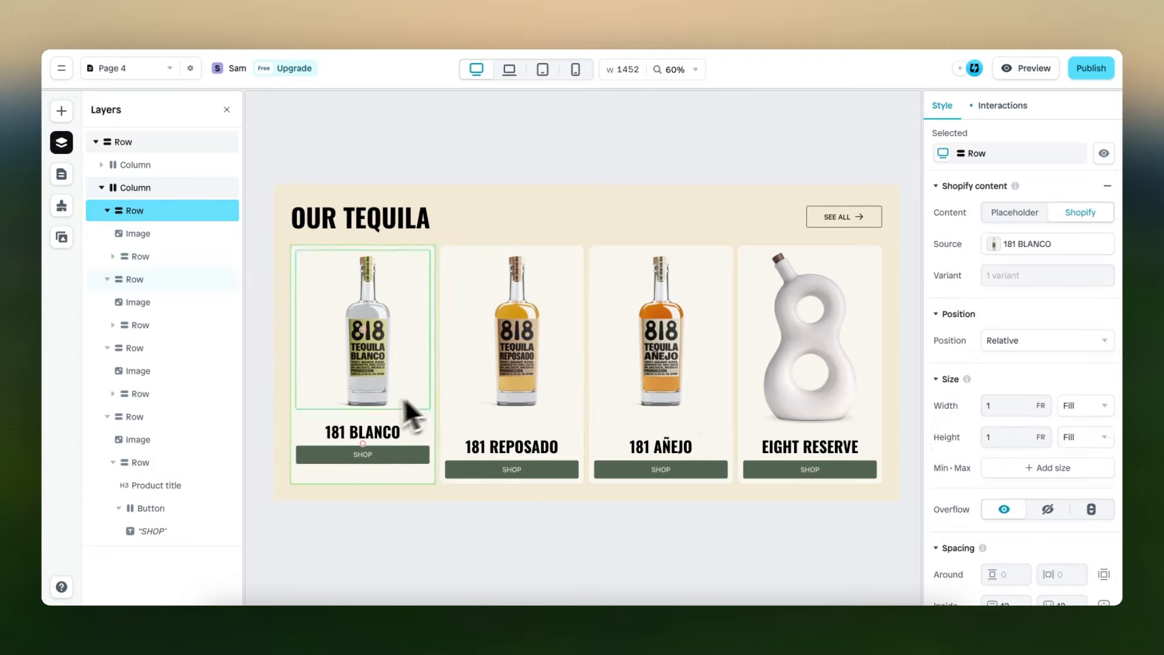
scroll(1071, 434, "down", 5)
left_click(1073, 493)
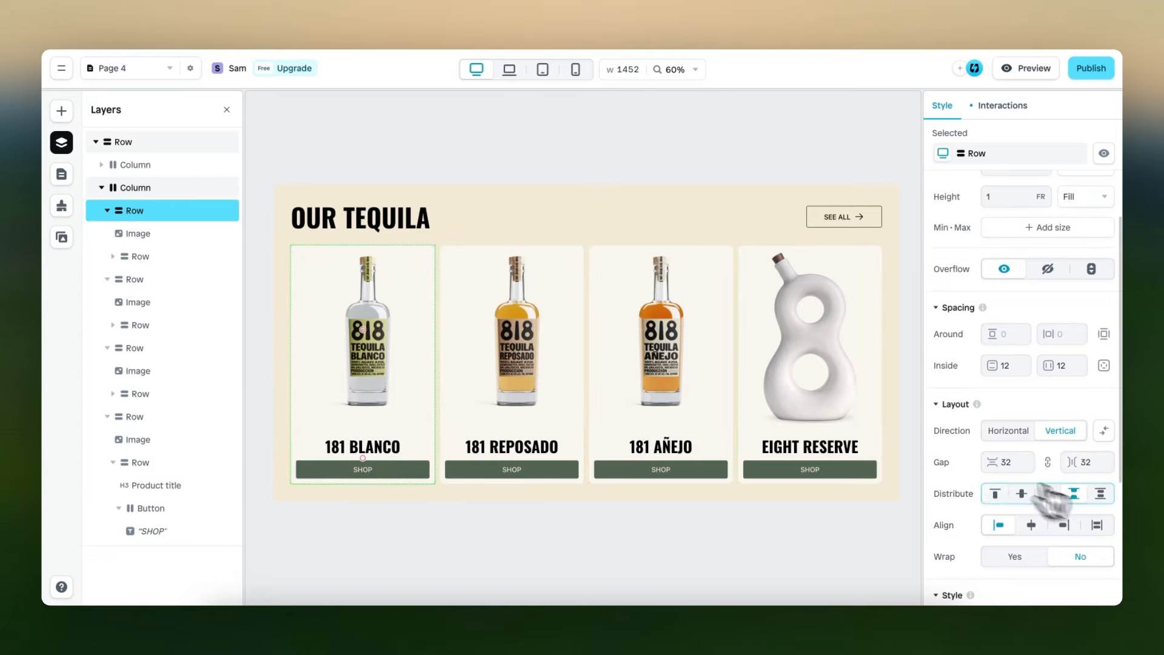
Preview the page to check the four aligned product cards and their hover animations, and return to the editor
left_click(1029, 70)
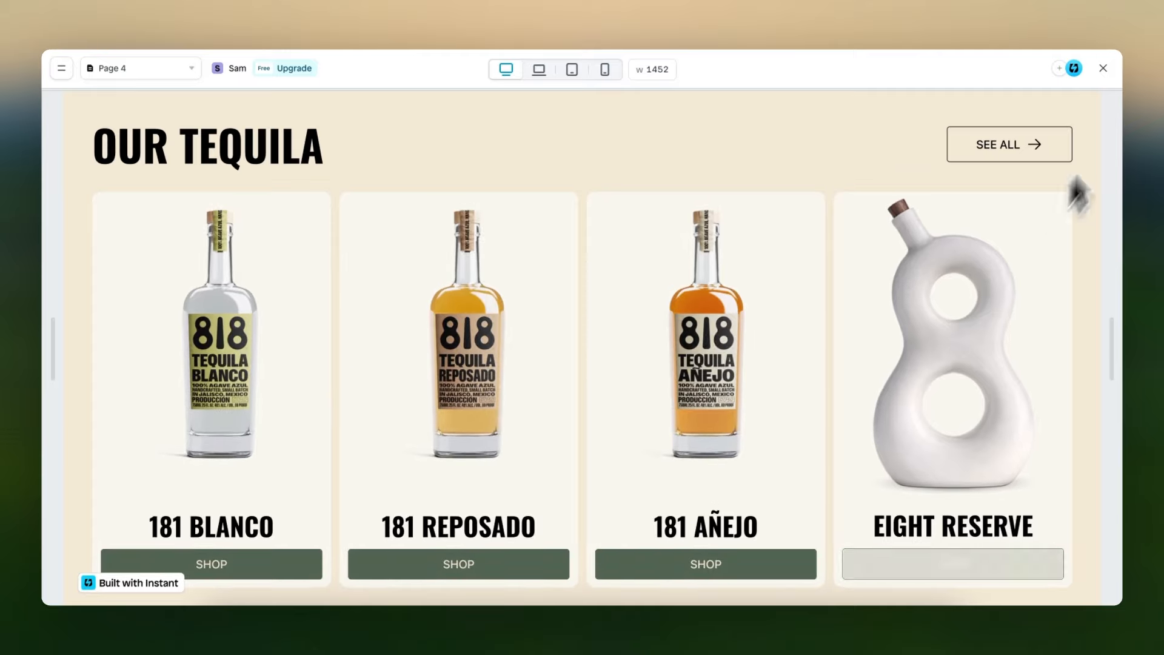
scroll(727, 504, "up", 1)
scroll(728, 505, "down", 1)
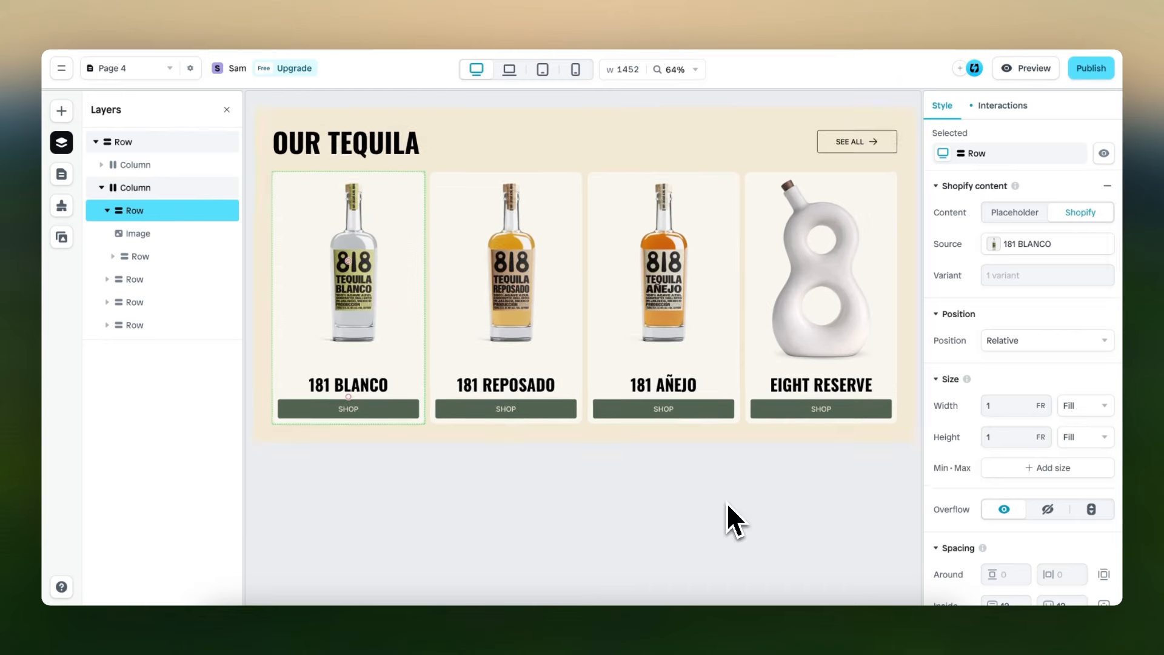